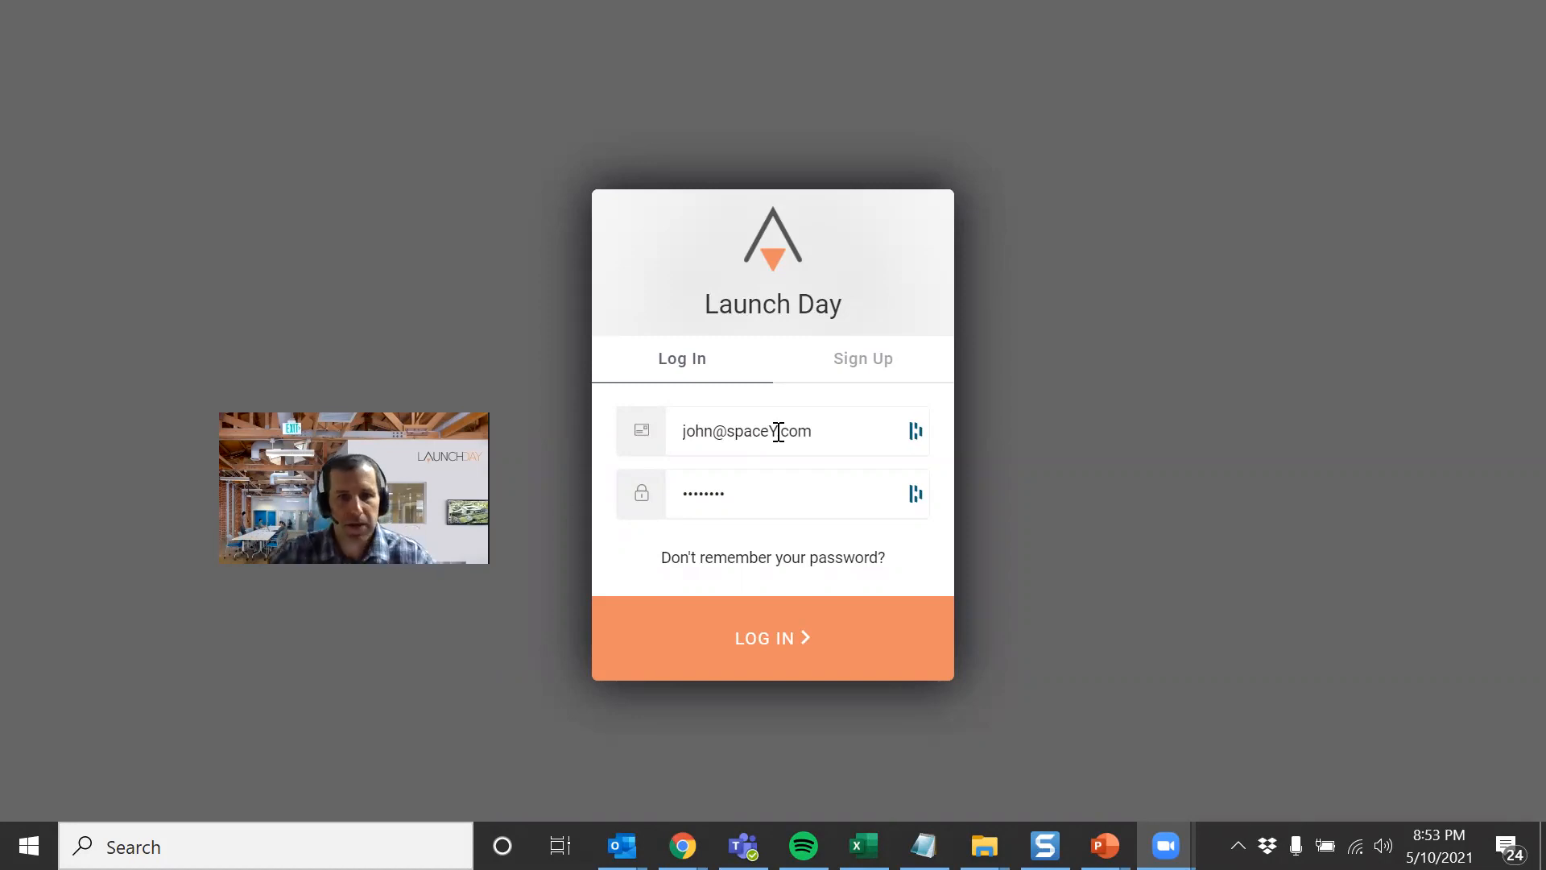
- Log in with the prefilled credentials and open the launch team's user management settings
click(778, 638)
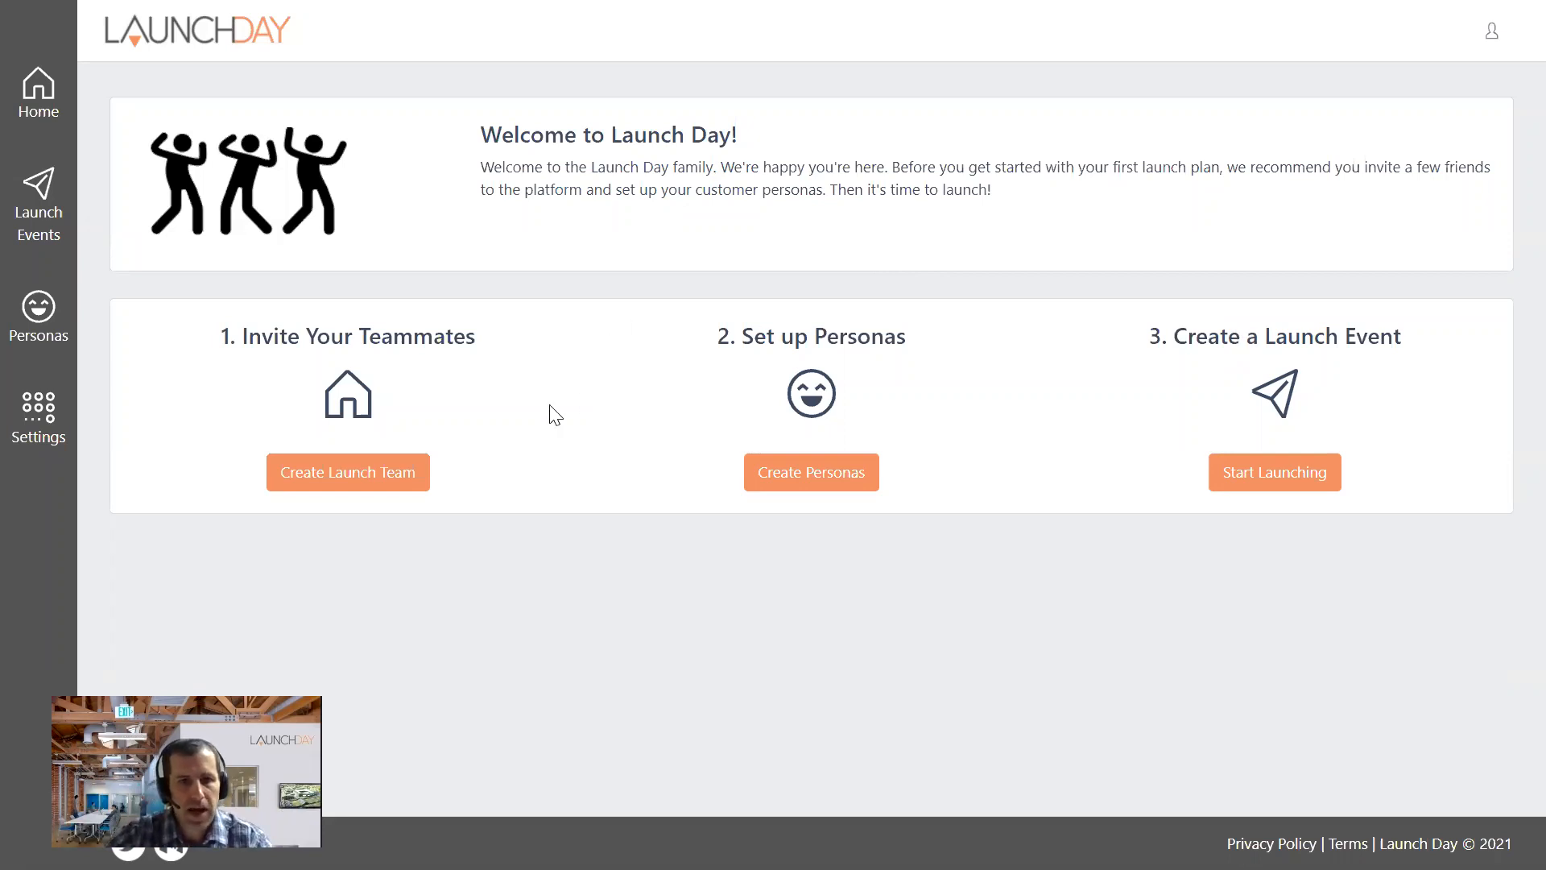
click(302, 477)
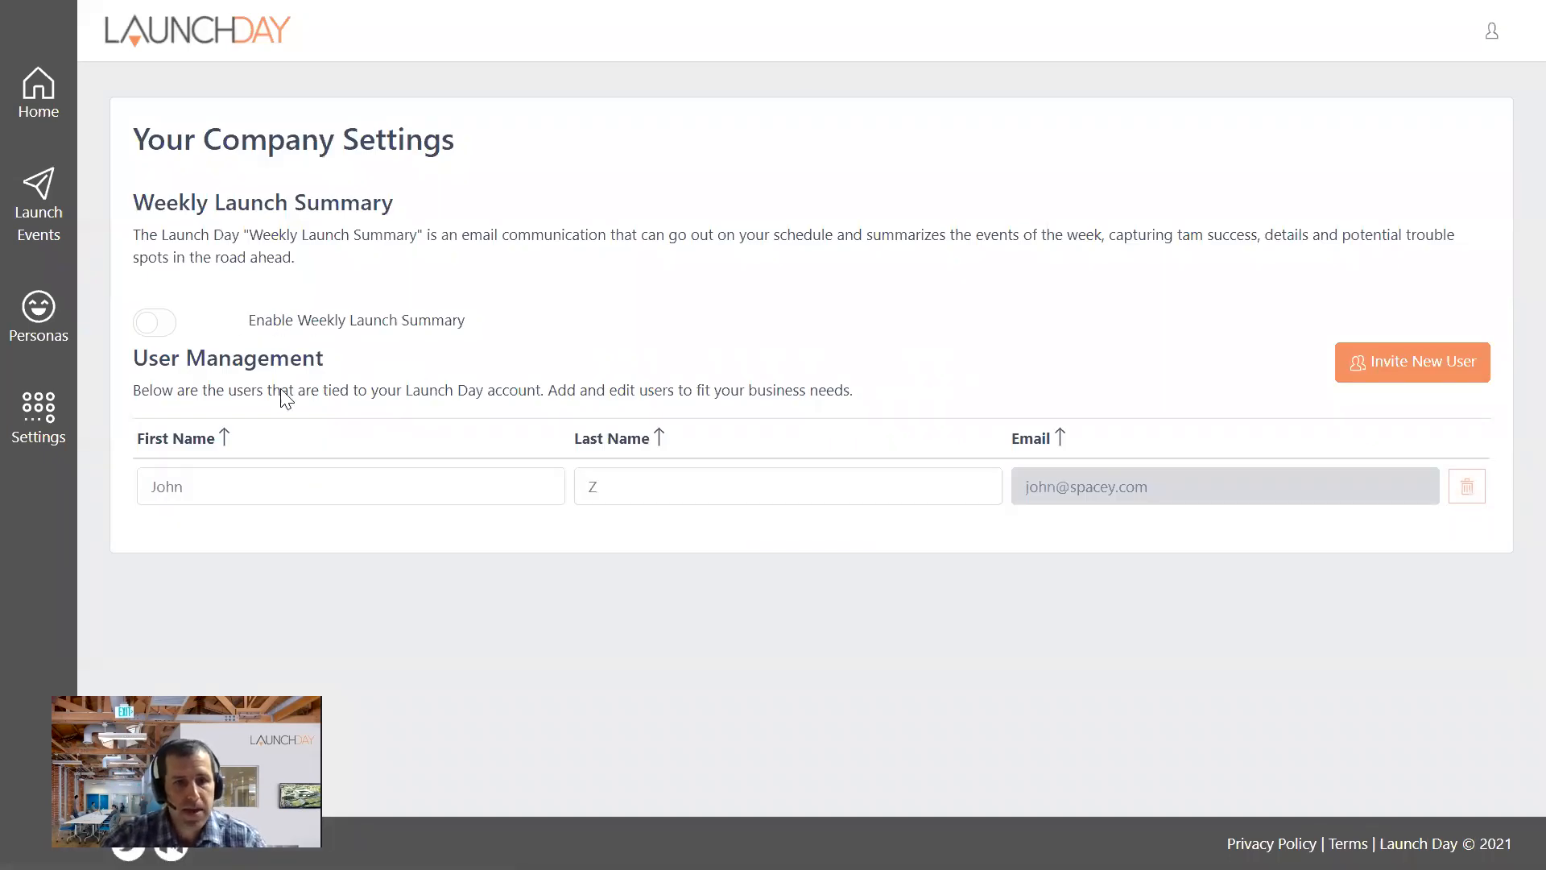
click(281, 490)
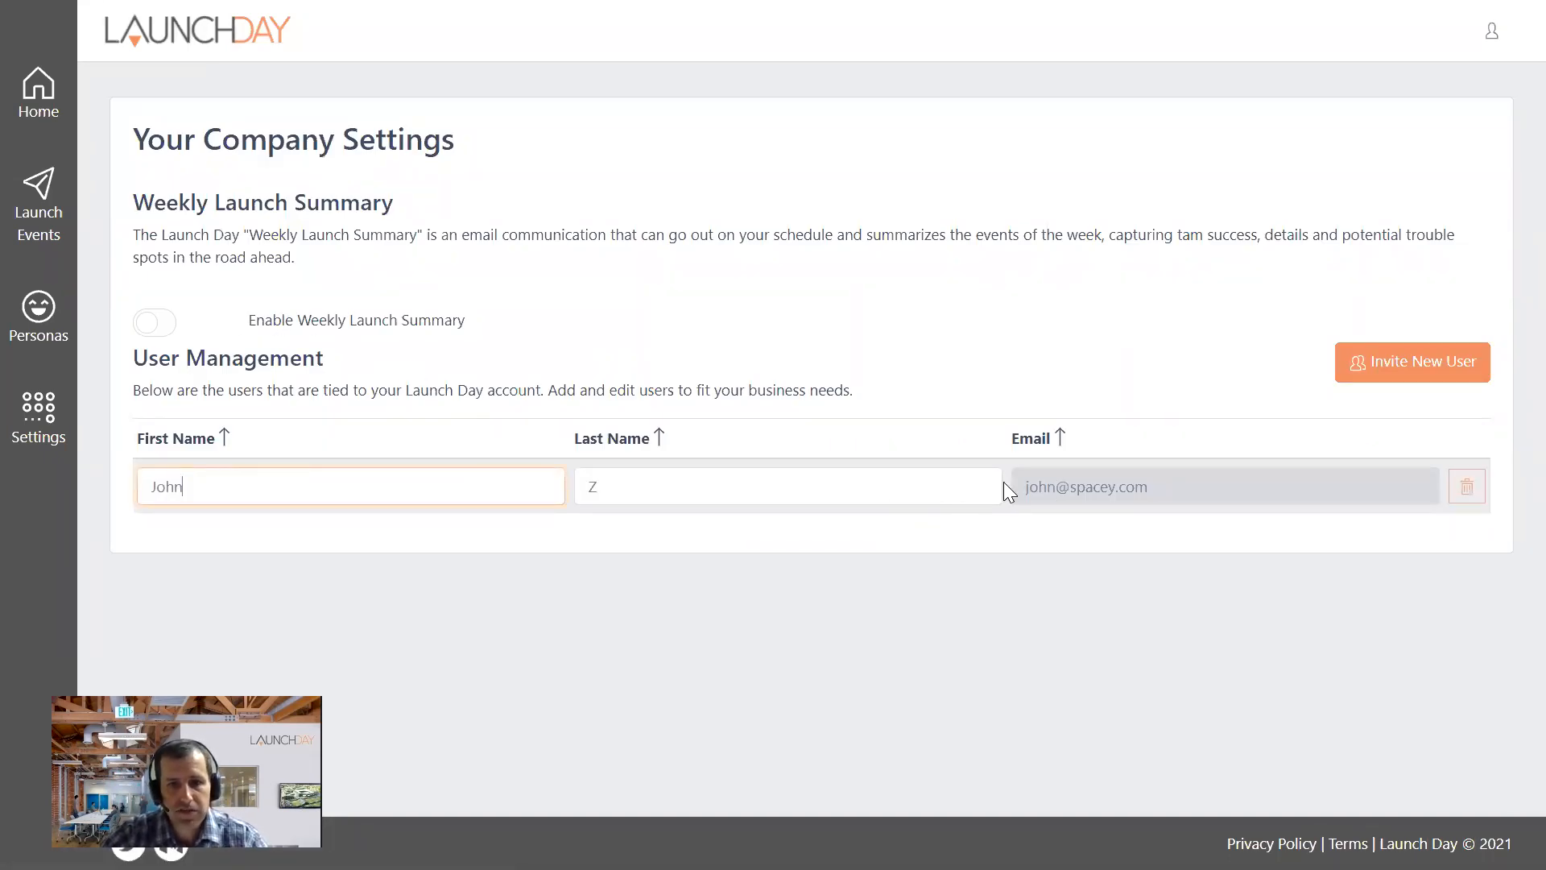
- Invite a new user to the account, entering the teammate's first name, last initial and company e-mail address
click(1375, 379)
click(640, 128)
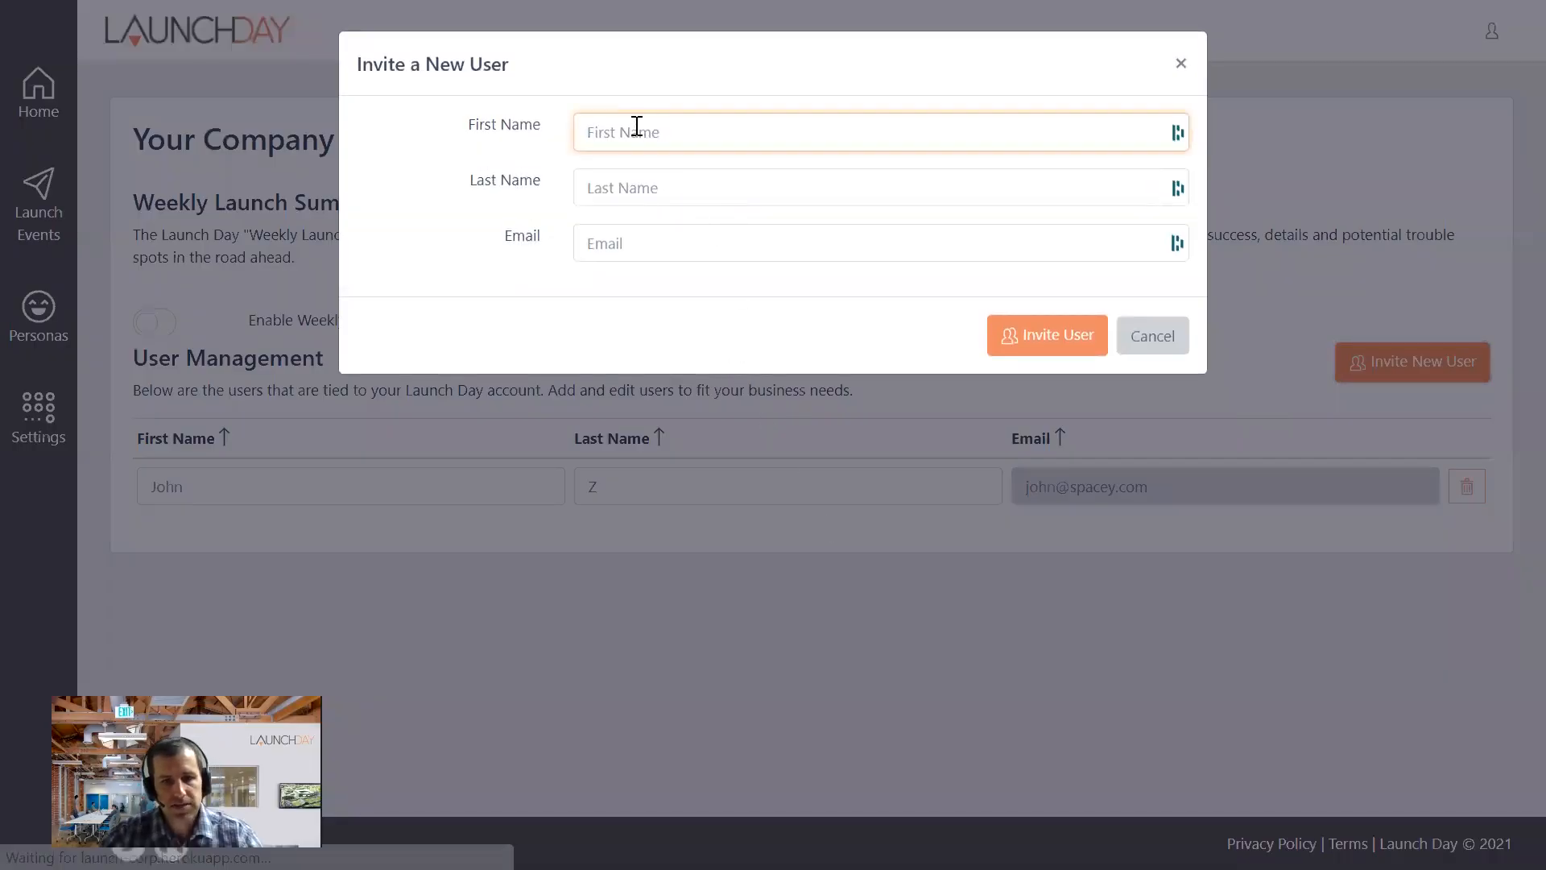
text(Elan)
click(592, 200)
text(M)
click(601, 242)
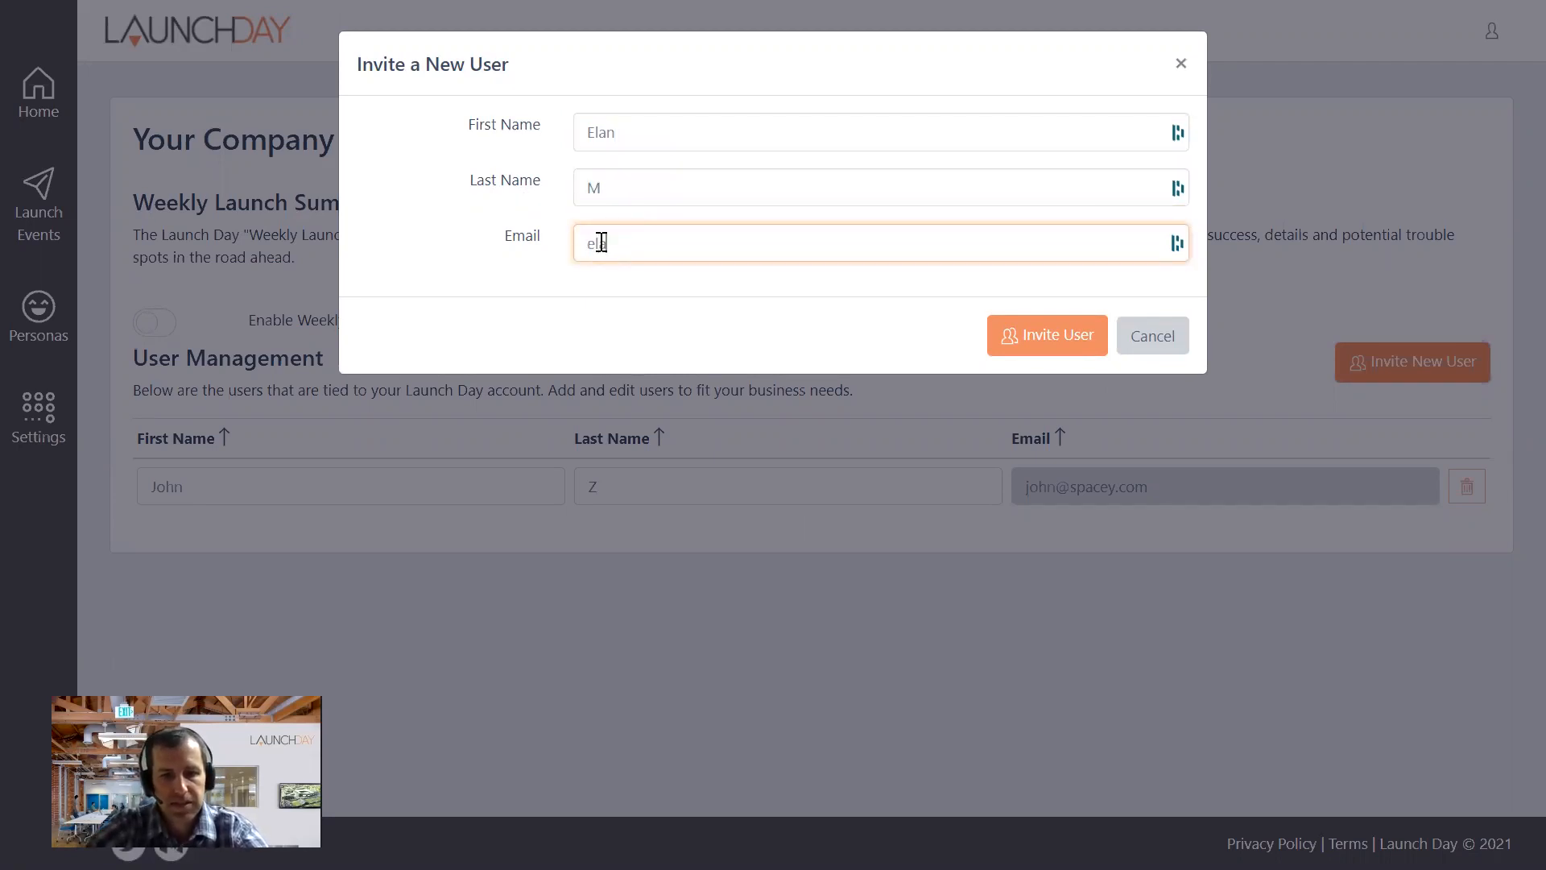
click(1009, 337)
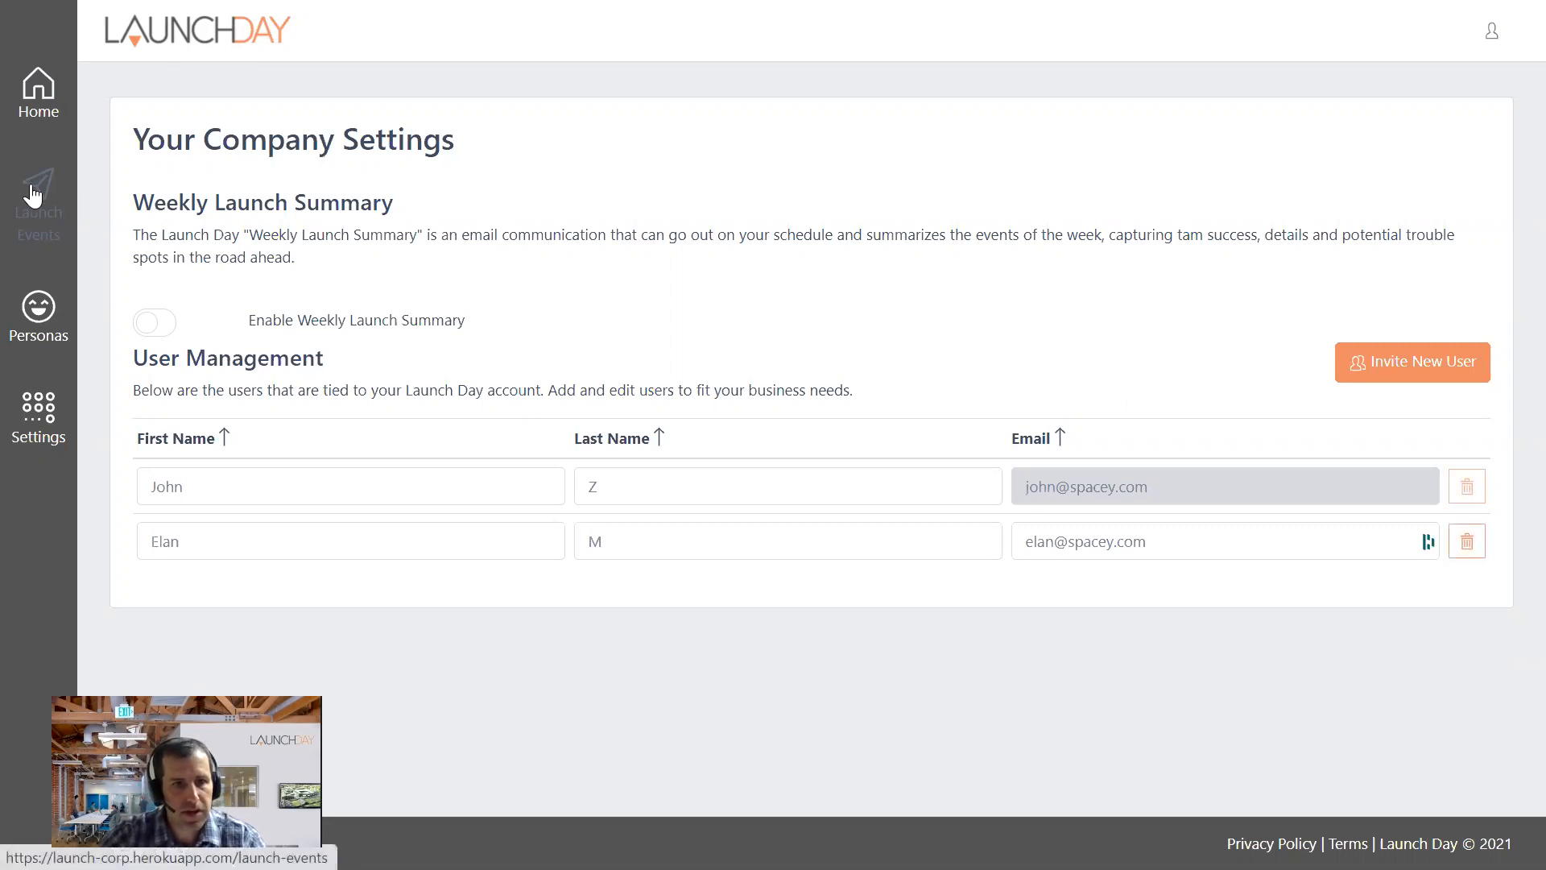
- Return to the welcome page, go to the persona setup and start a new persona
click(58, 83)
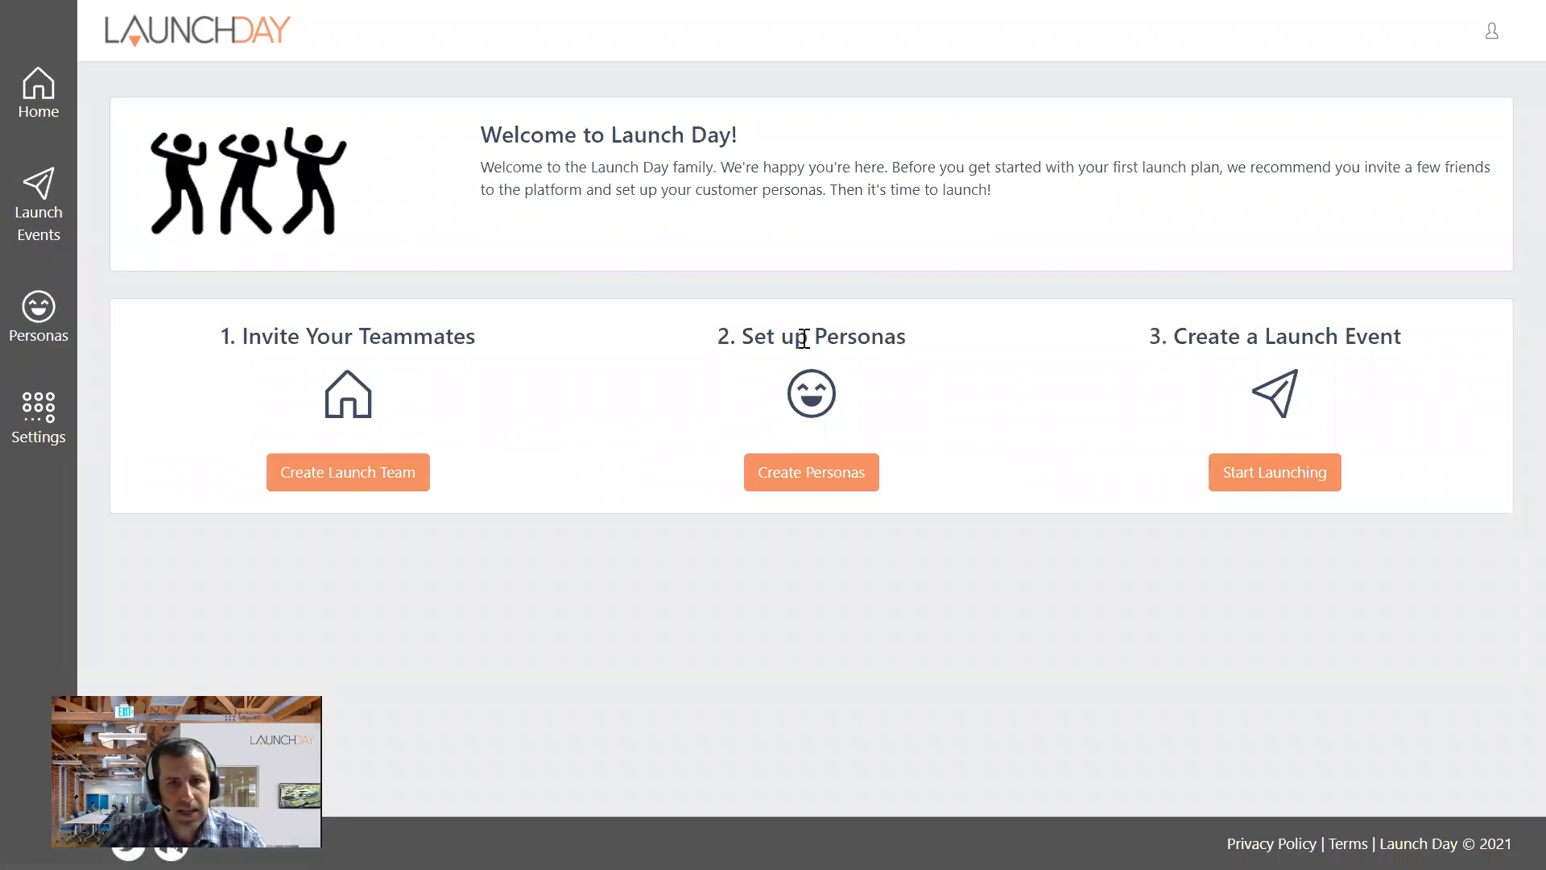
click(793, 480)
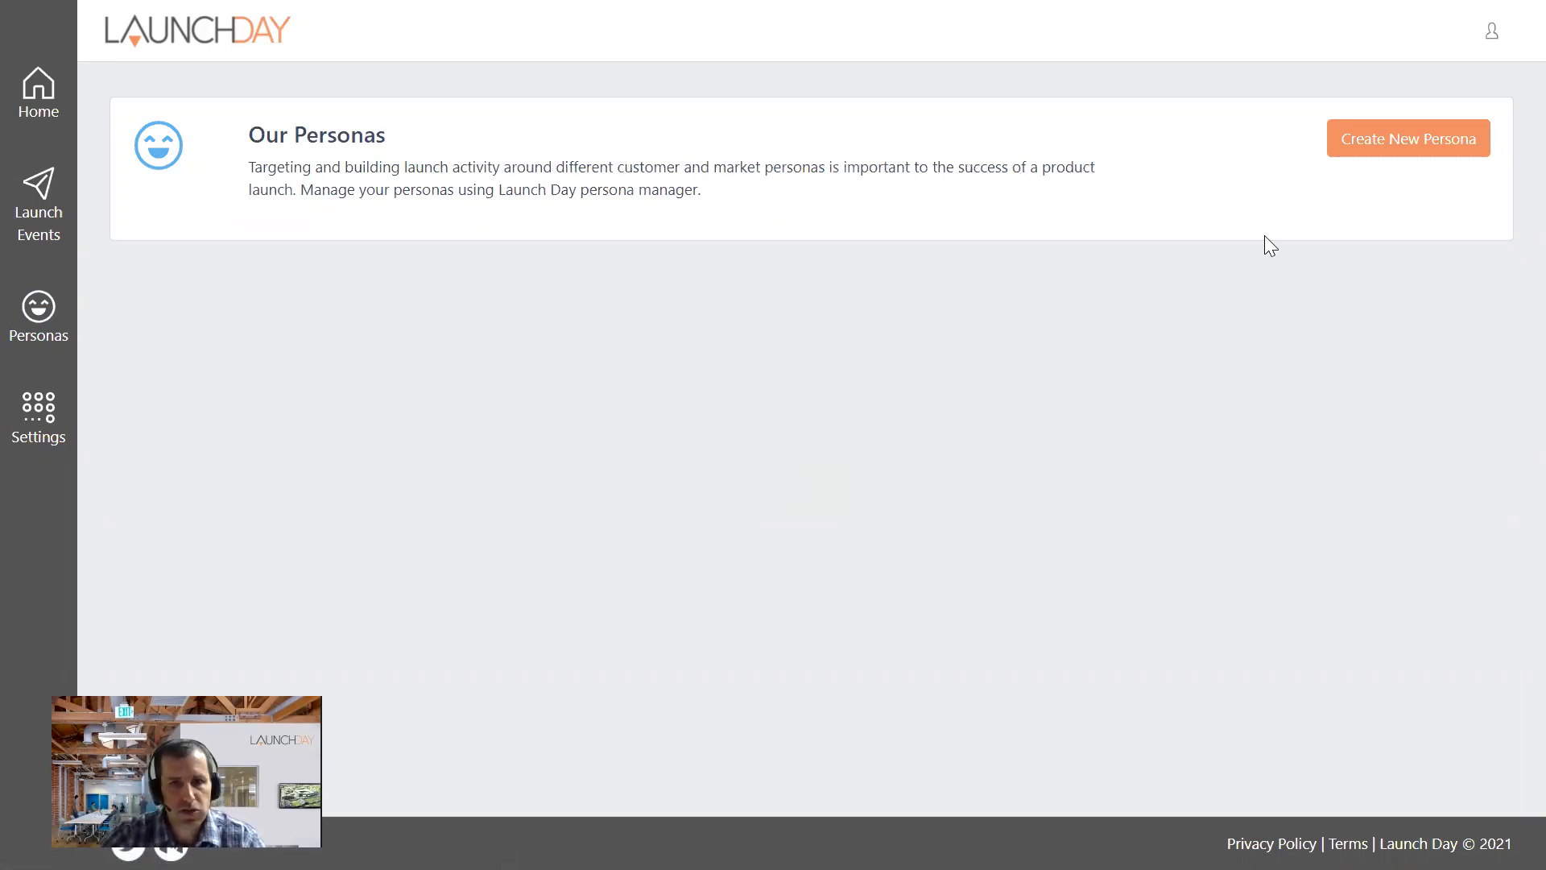
click(1391, 147)
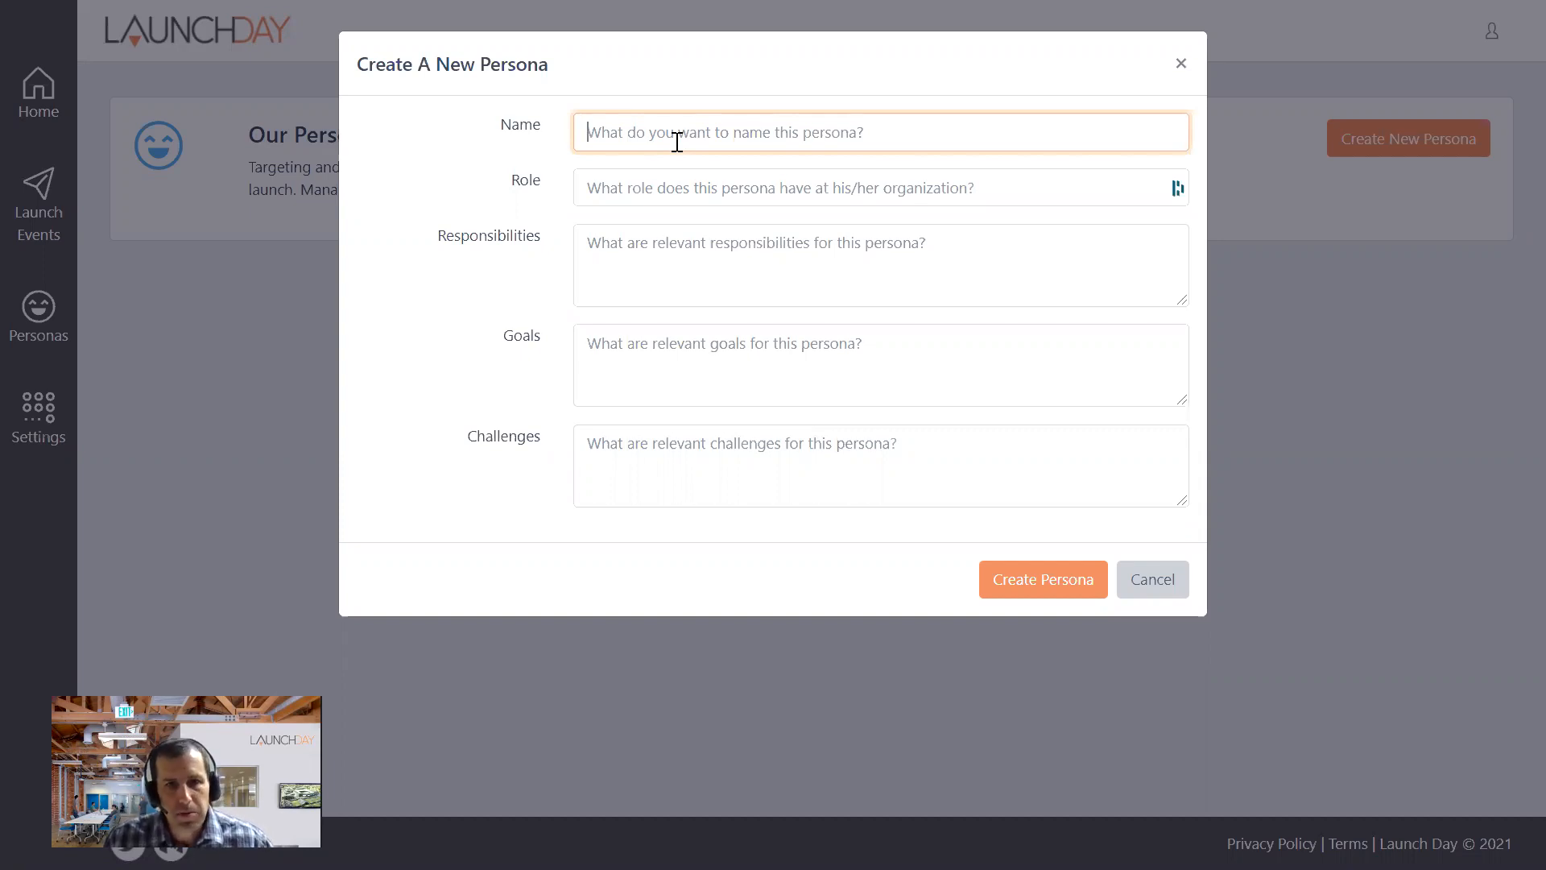
text(Pu)
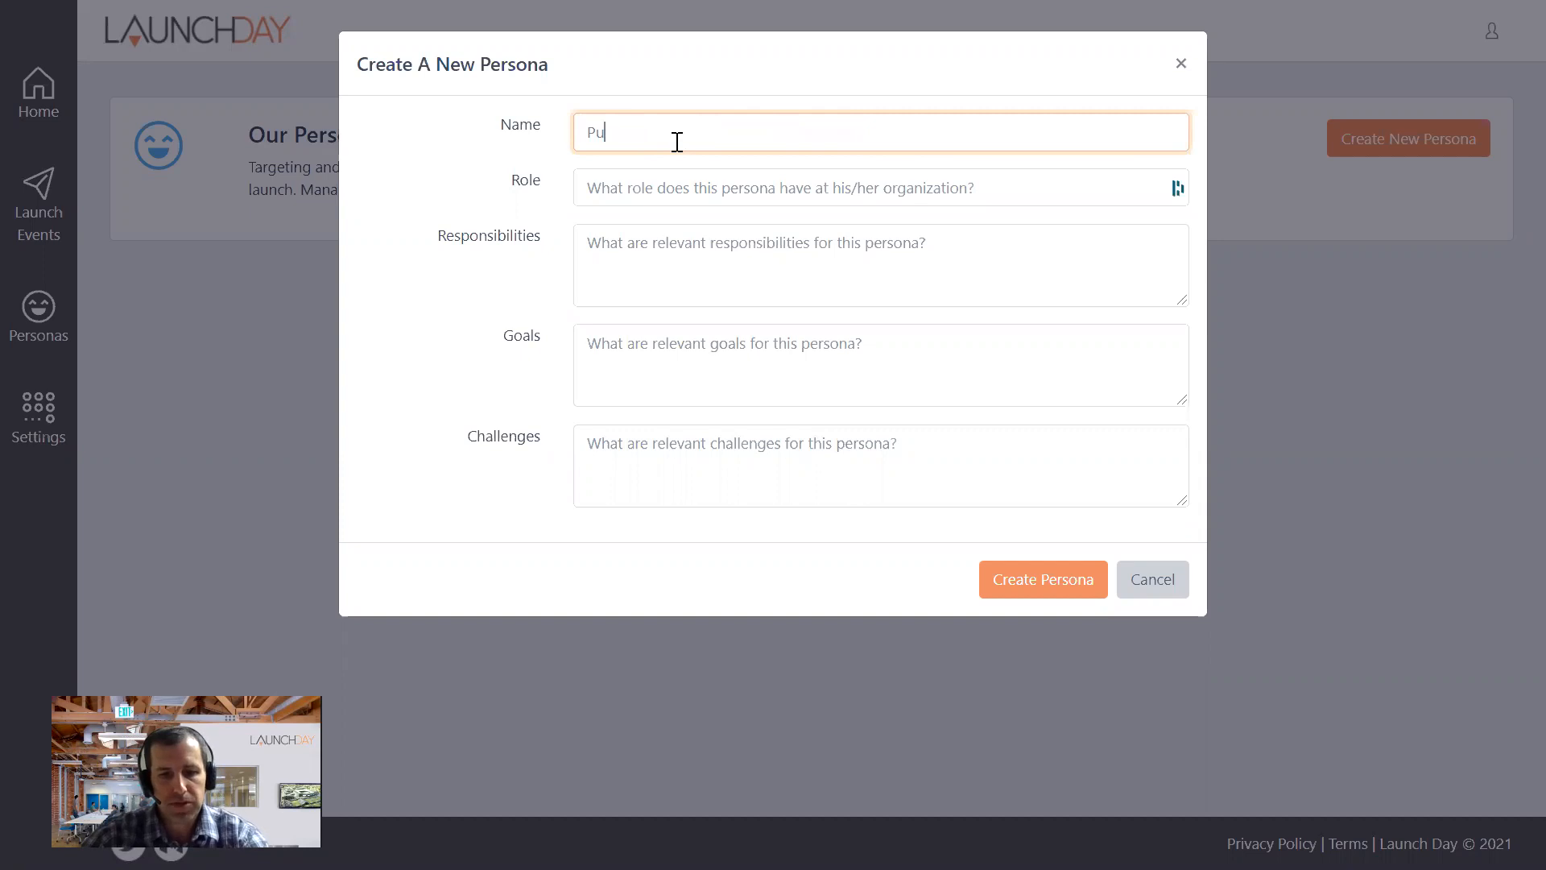
text(blic)
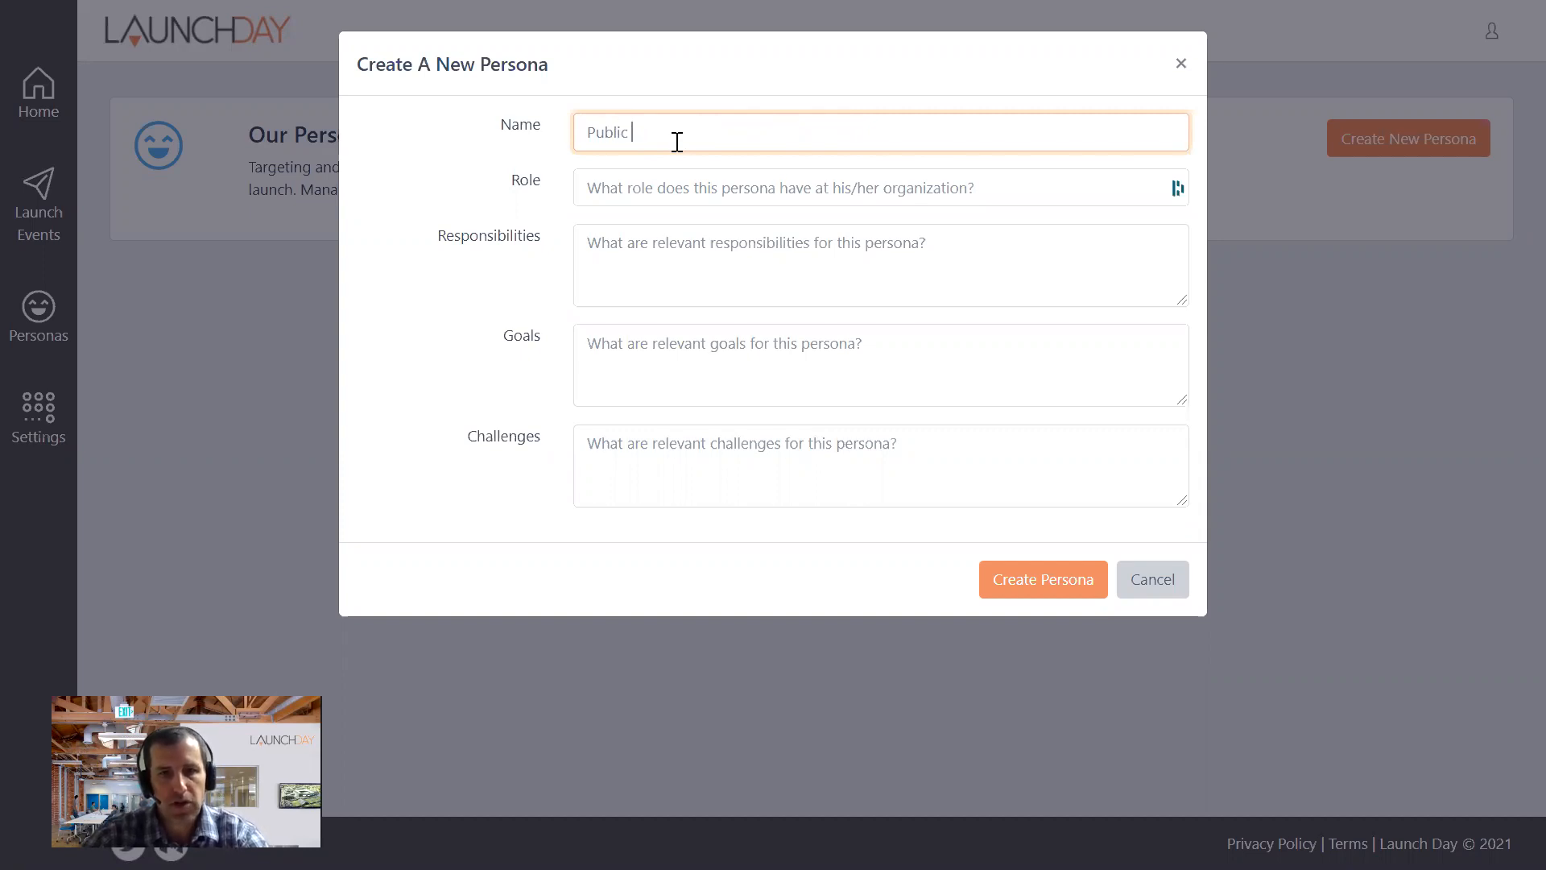
key(ctrl+a)
key(BackSpace)
- Name the new persona "Space fan" and set its role to "public interest in space y"
text(Spa)
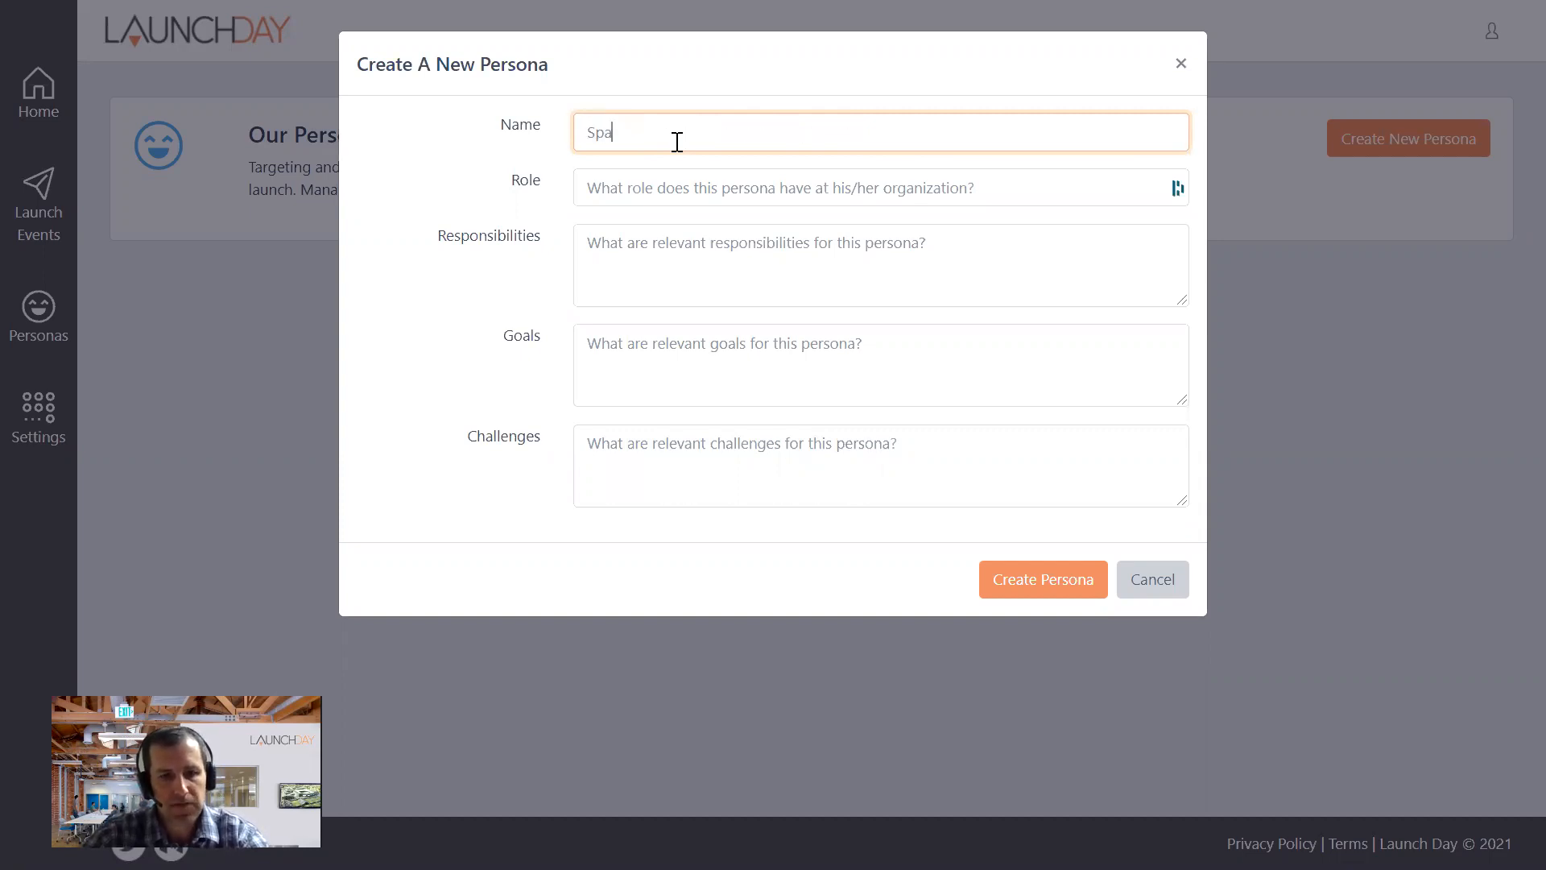
text(ce fan)
click(695, 188)
text(public interest in space y)
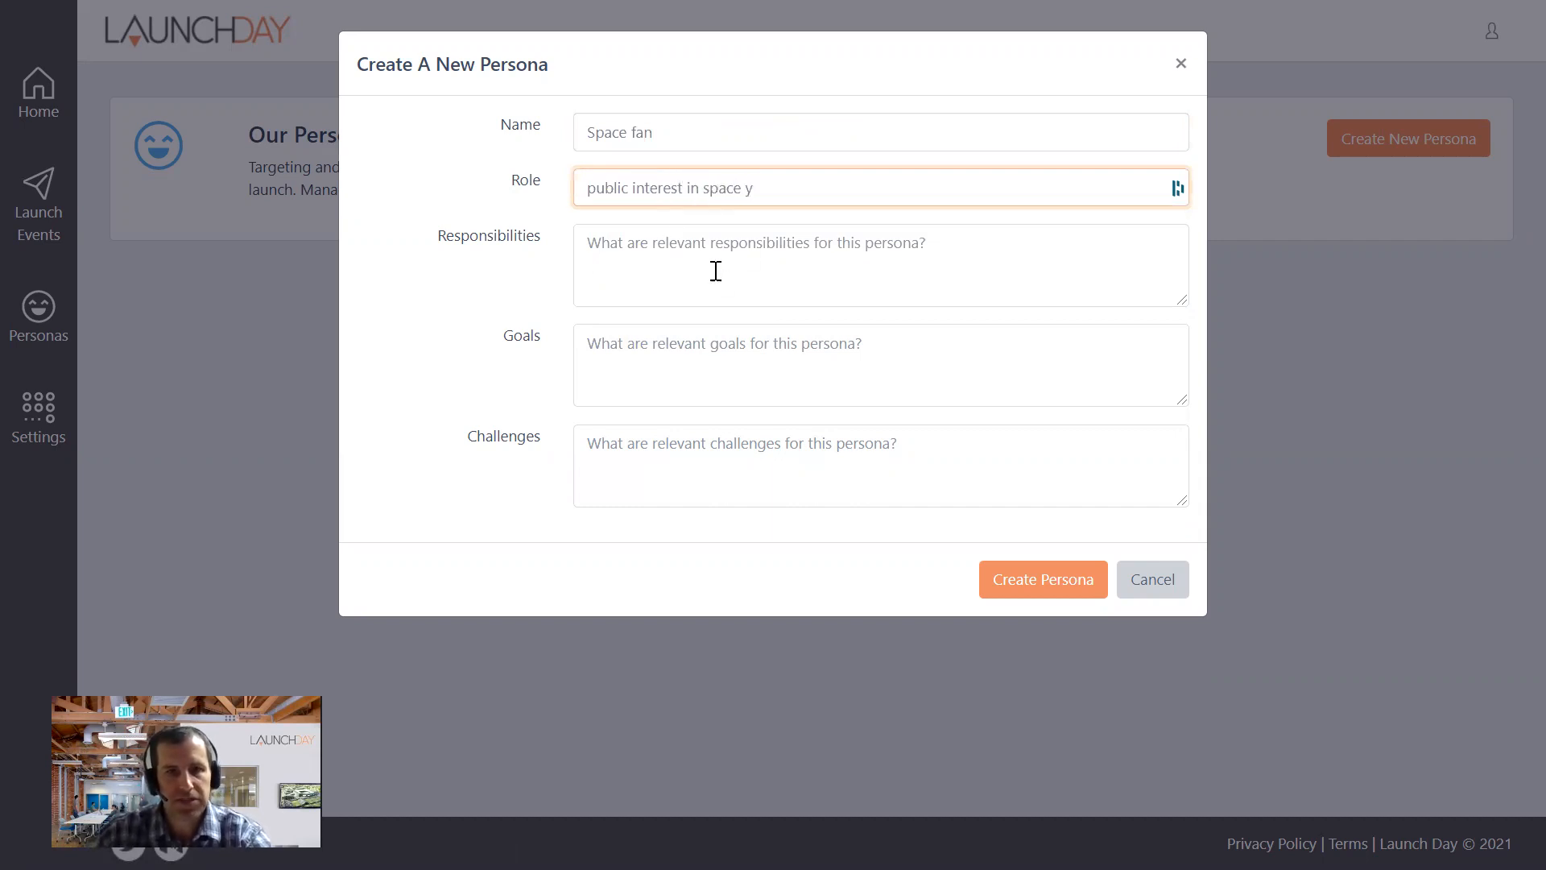
- Enter "keep tabs on our company and form public opinions" as the Space fan persona's responsibilities
click(678, 239)
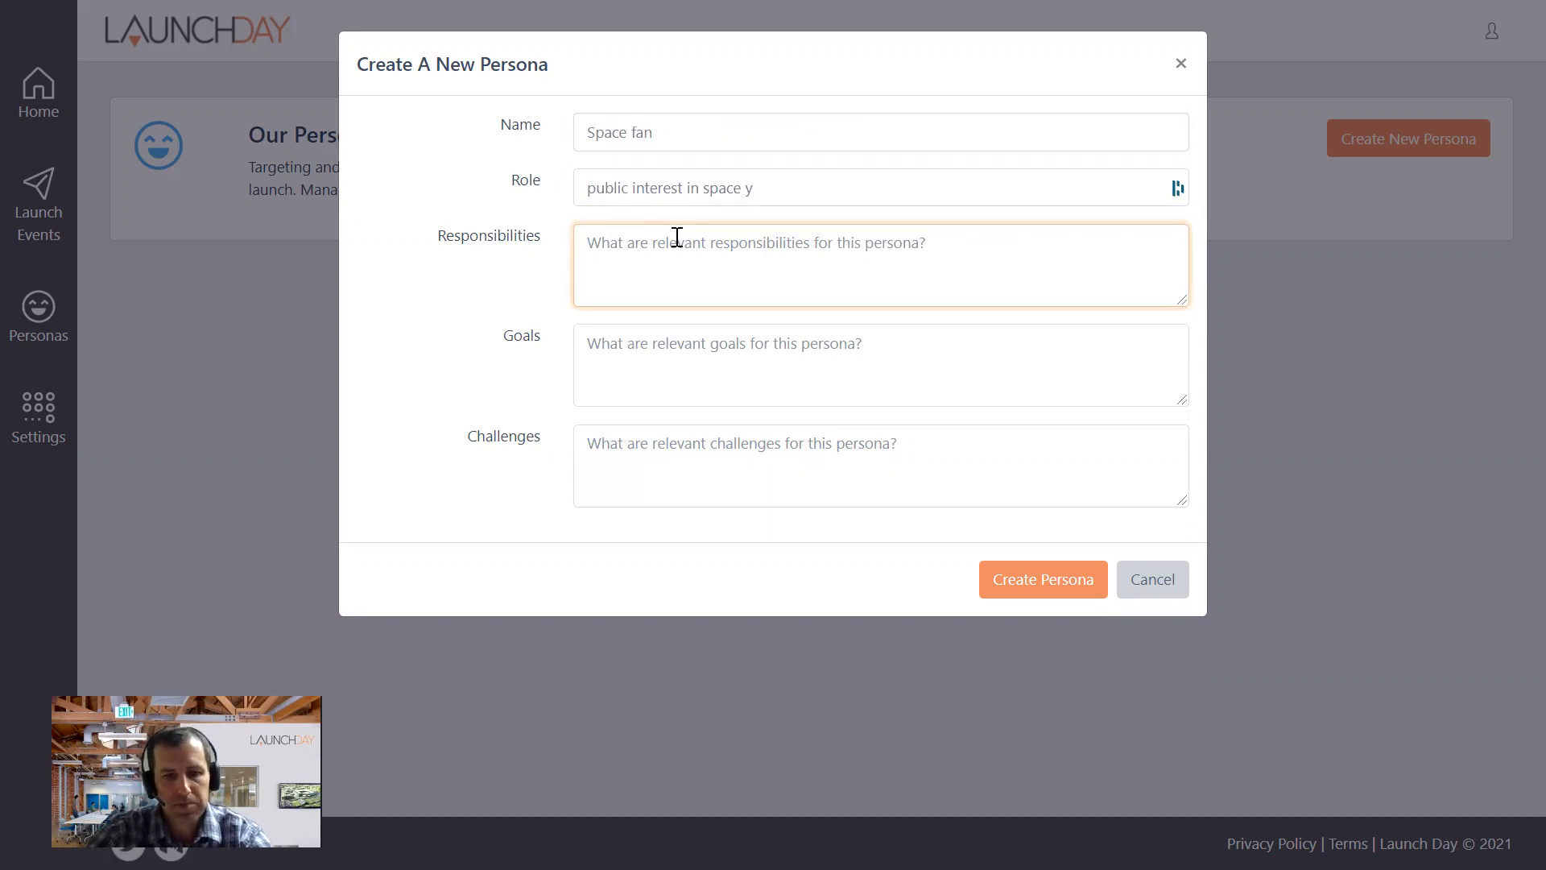
text(keep )
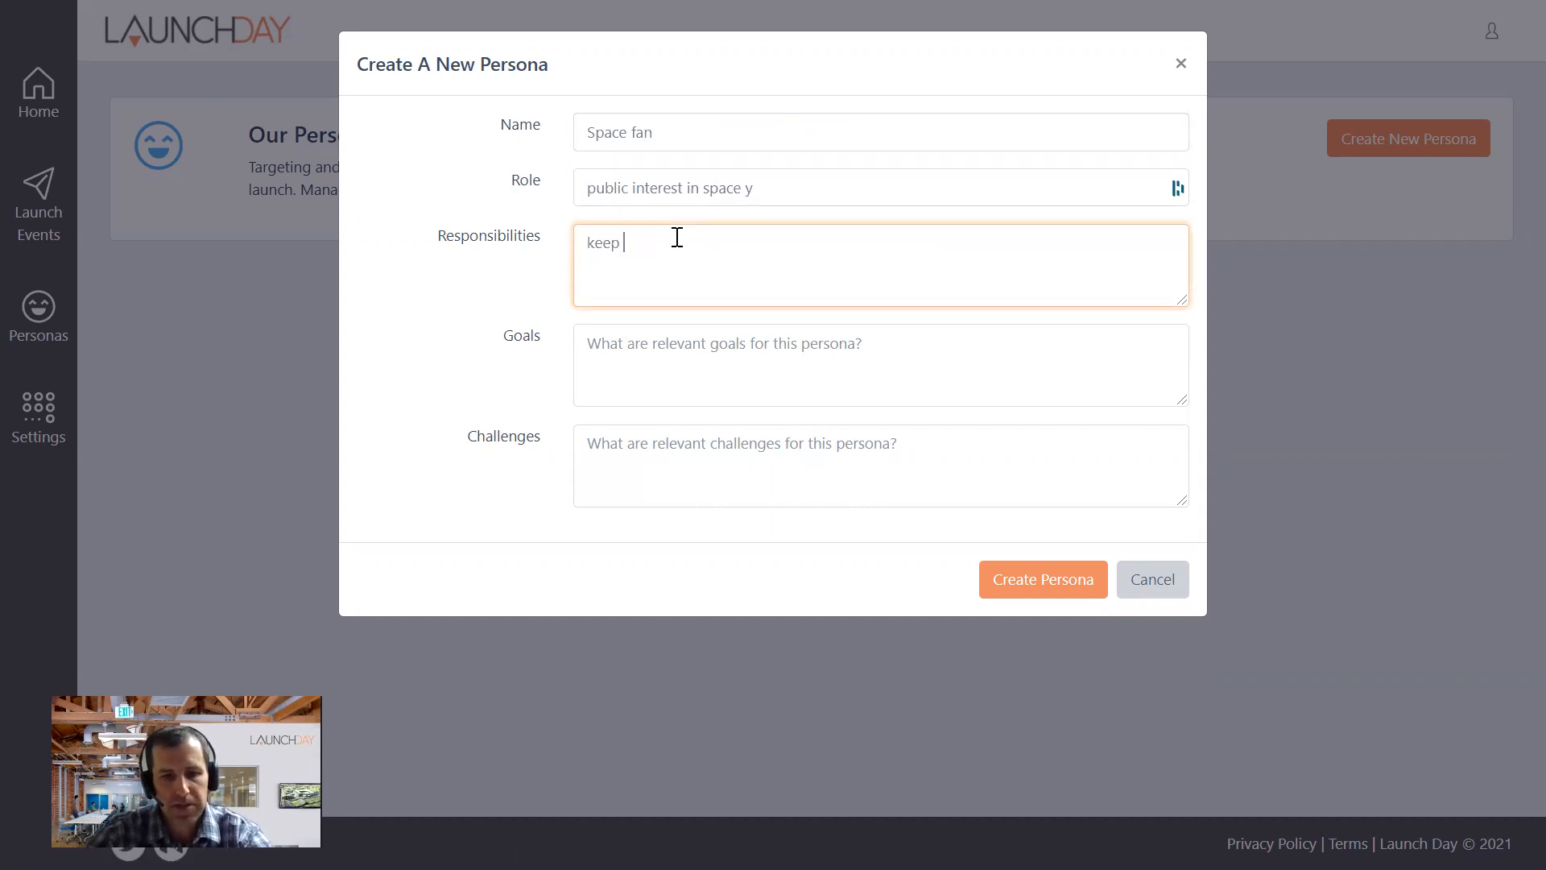
text(tabs on ou)
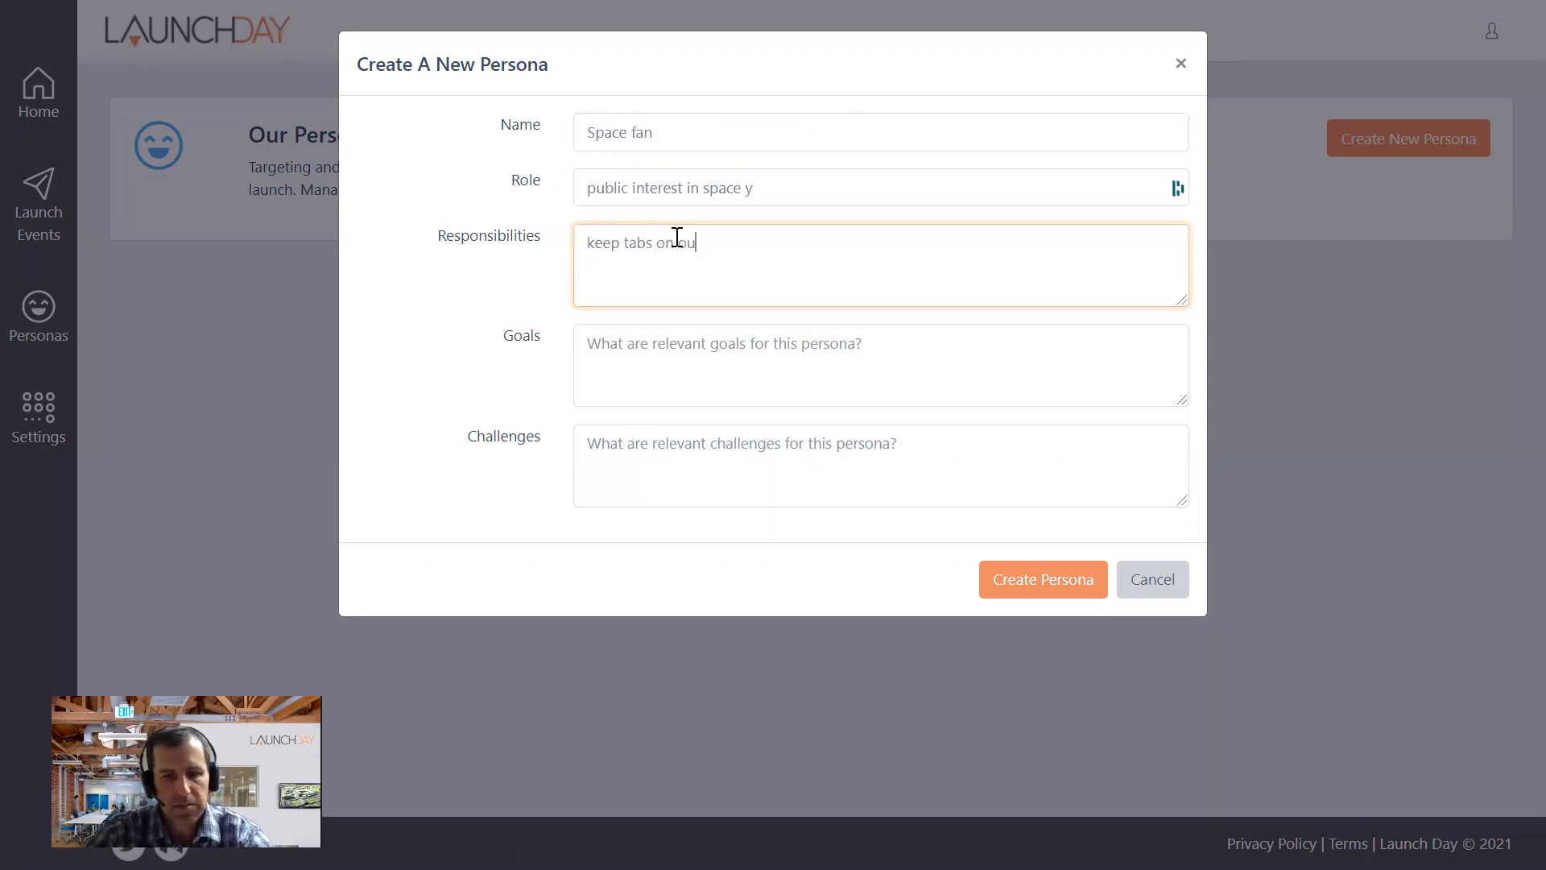
text(r company and form public o)
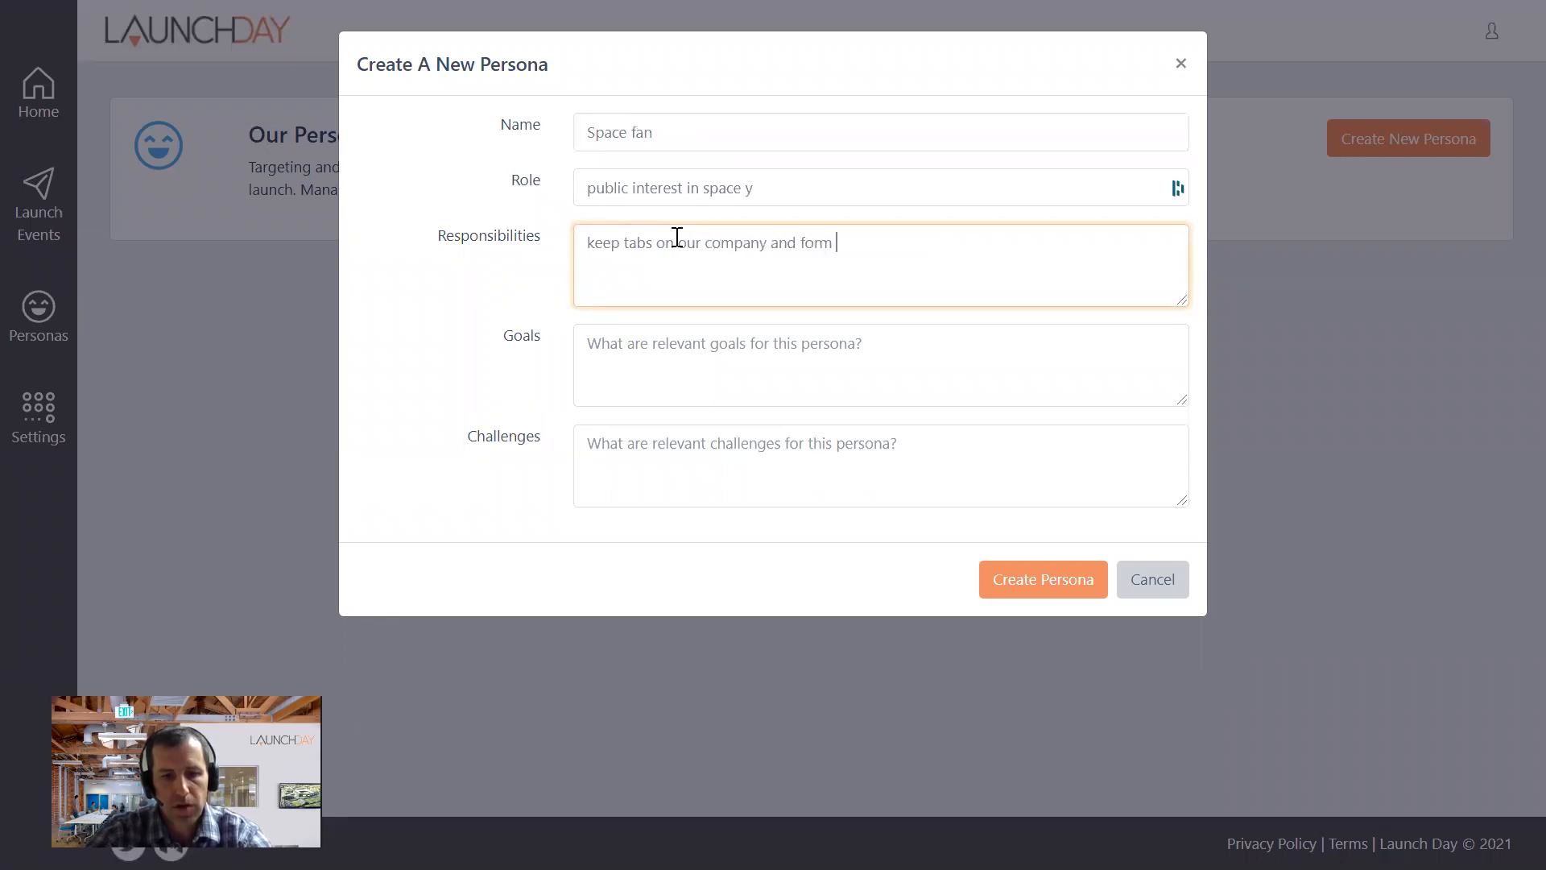
text(pinions)
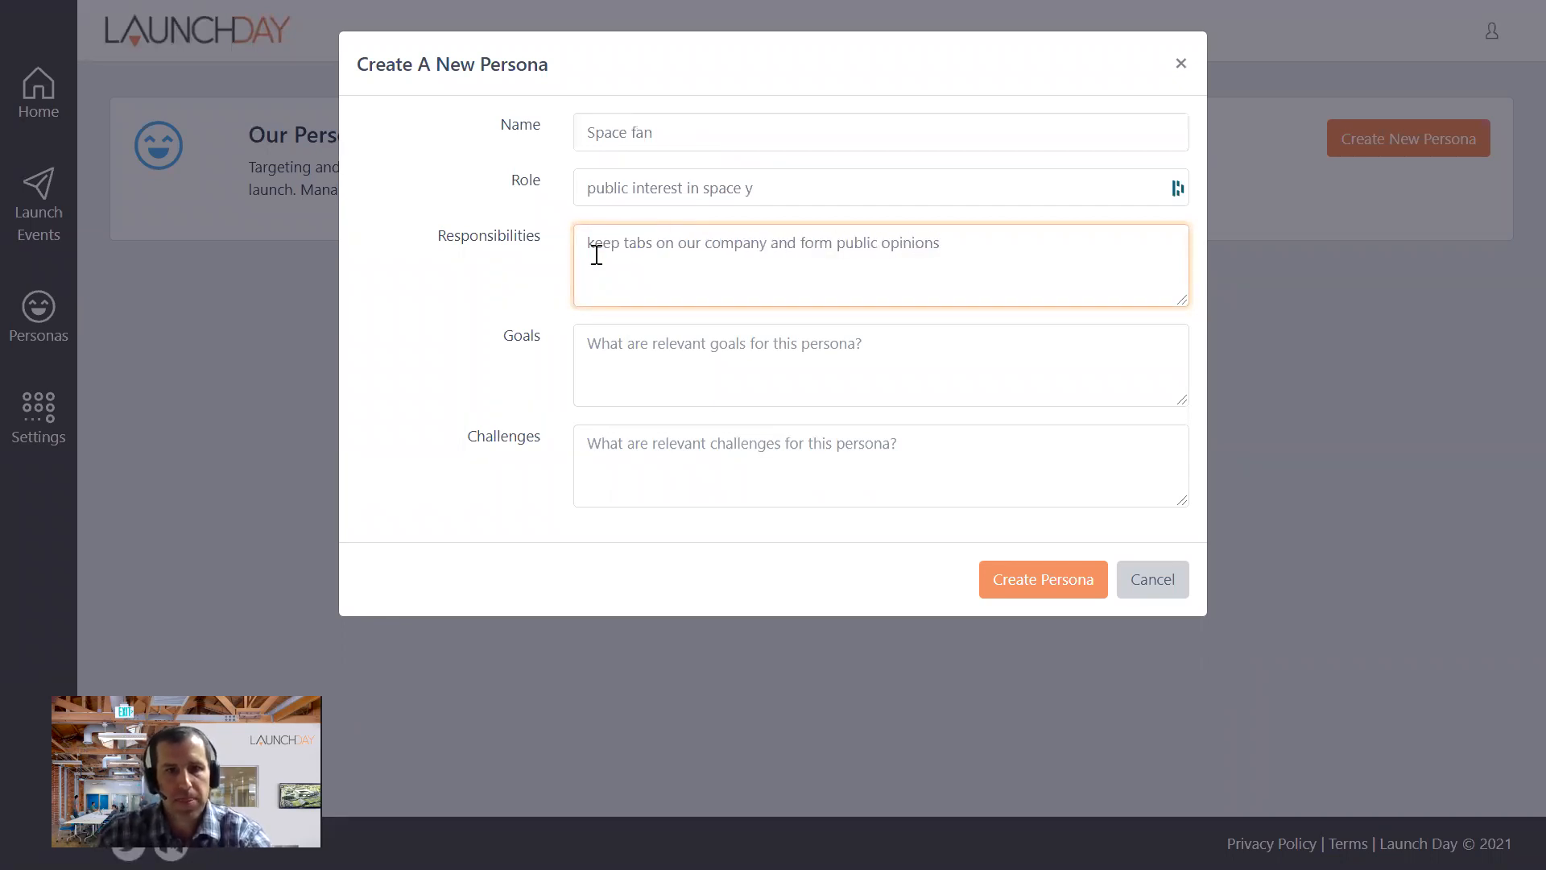
- Enter "get excited about what we're doing" as the goals, leave the challenges empty and create the Space fan persona
click(690, 325)
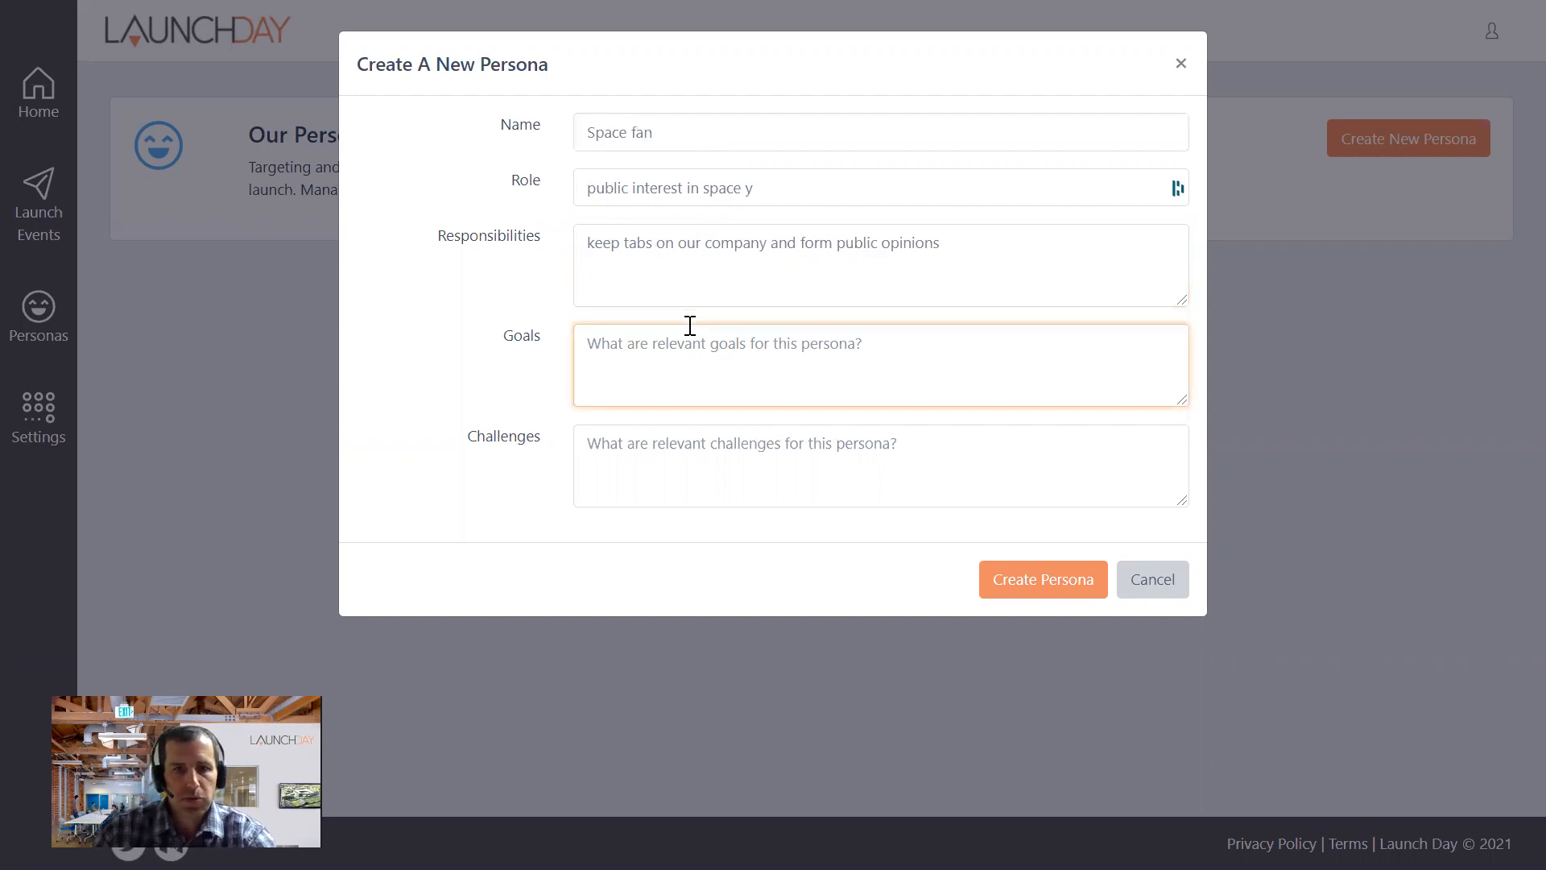
text(make)
key(BackSpace)
key(BackSpace)
key(BackSpace)
key(BackSpace)
key(BackSpace)
text(get ex)
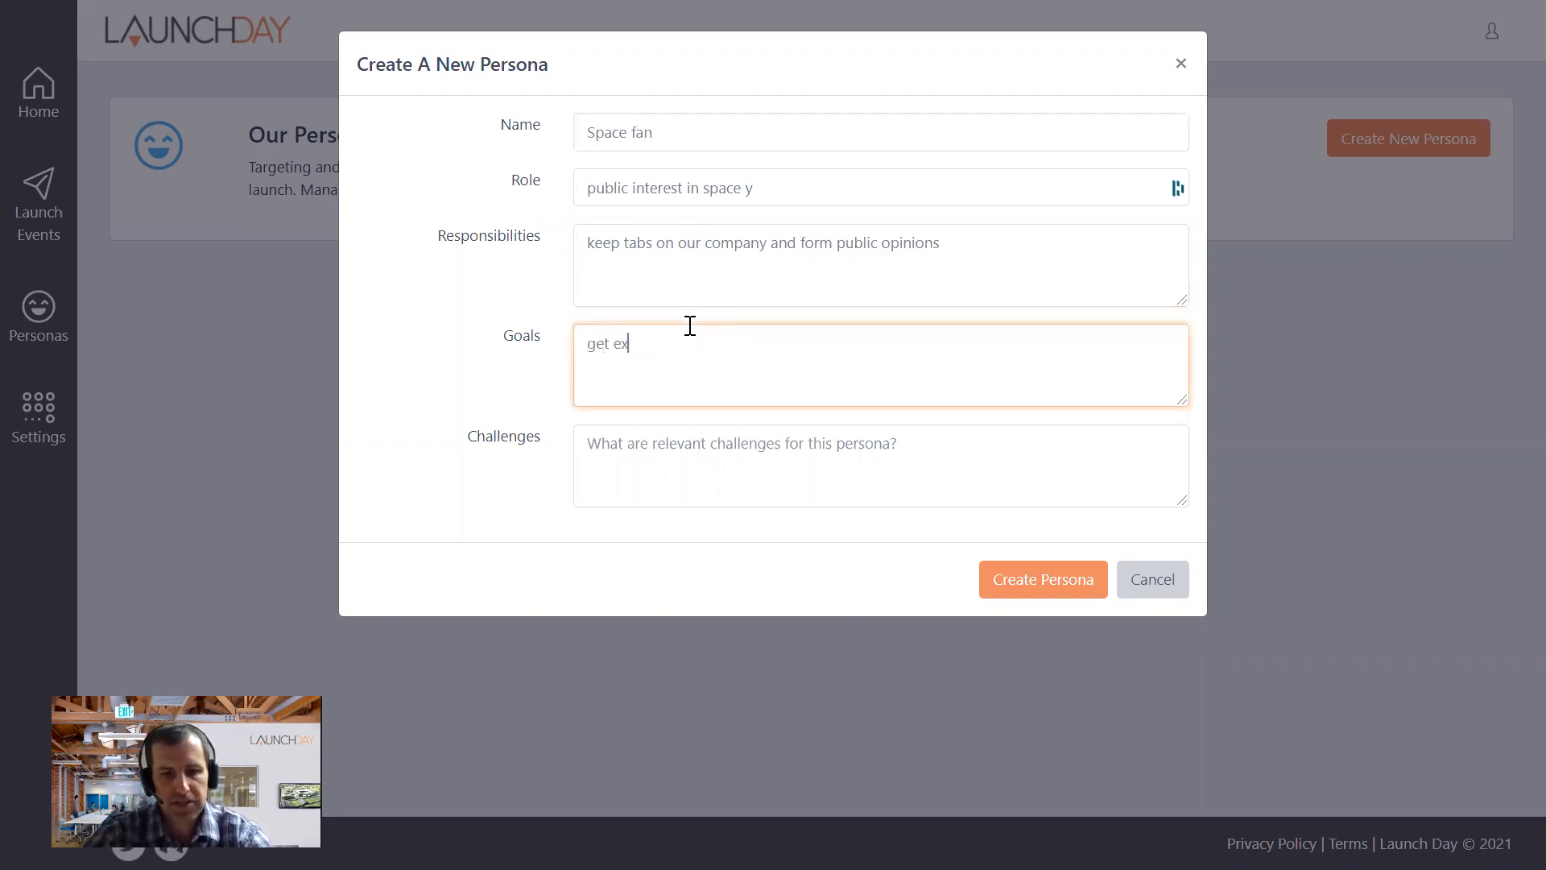
text(cited about what )
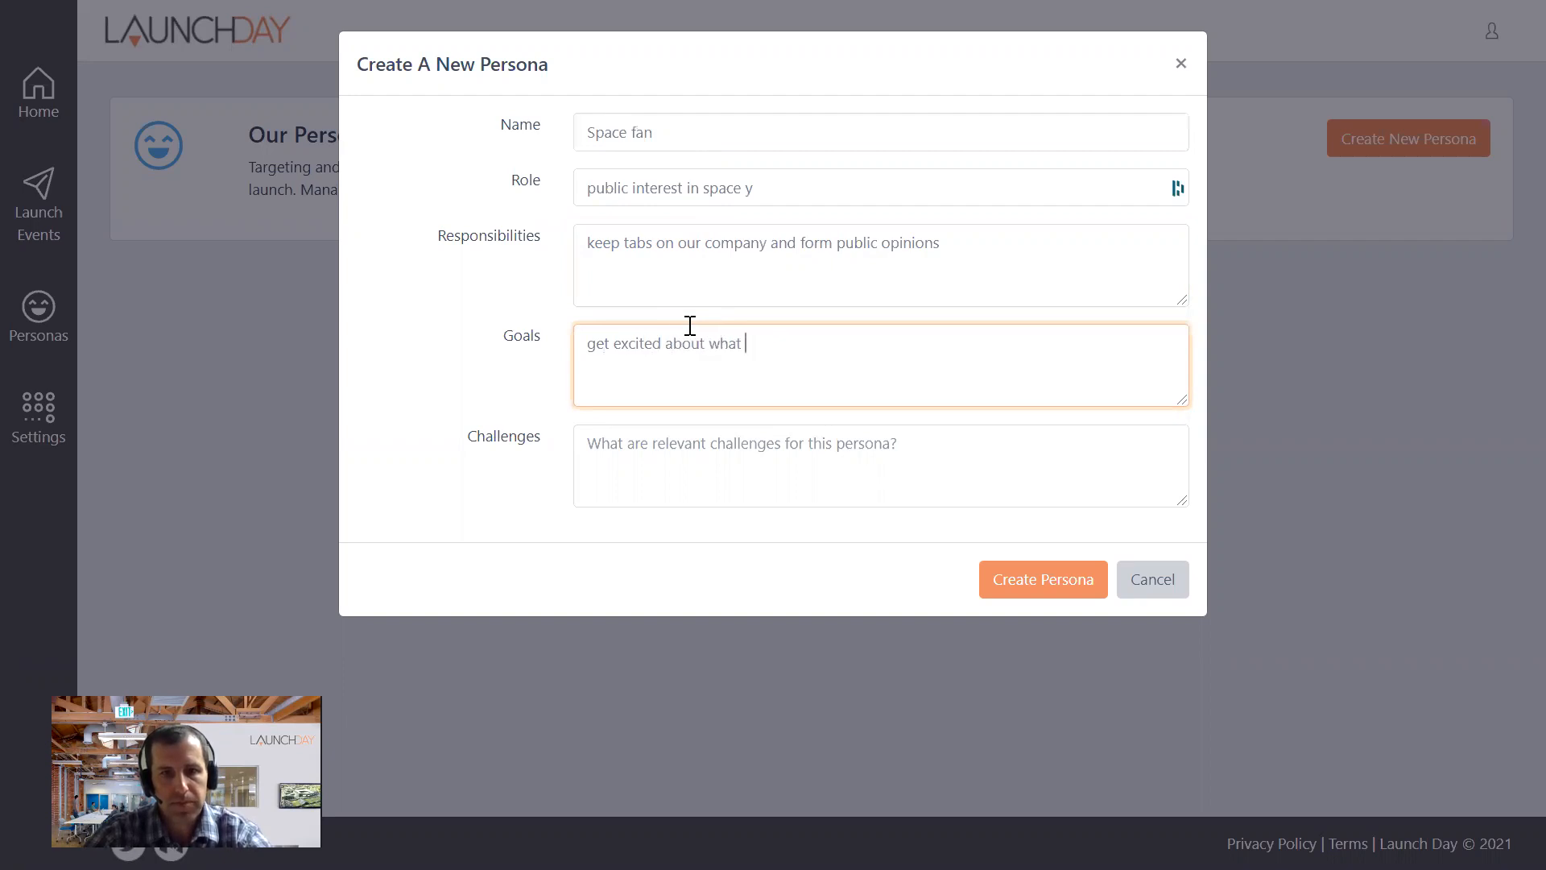
text(we're doing)
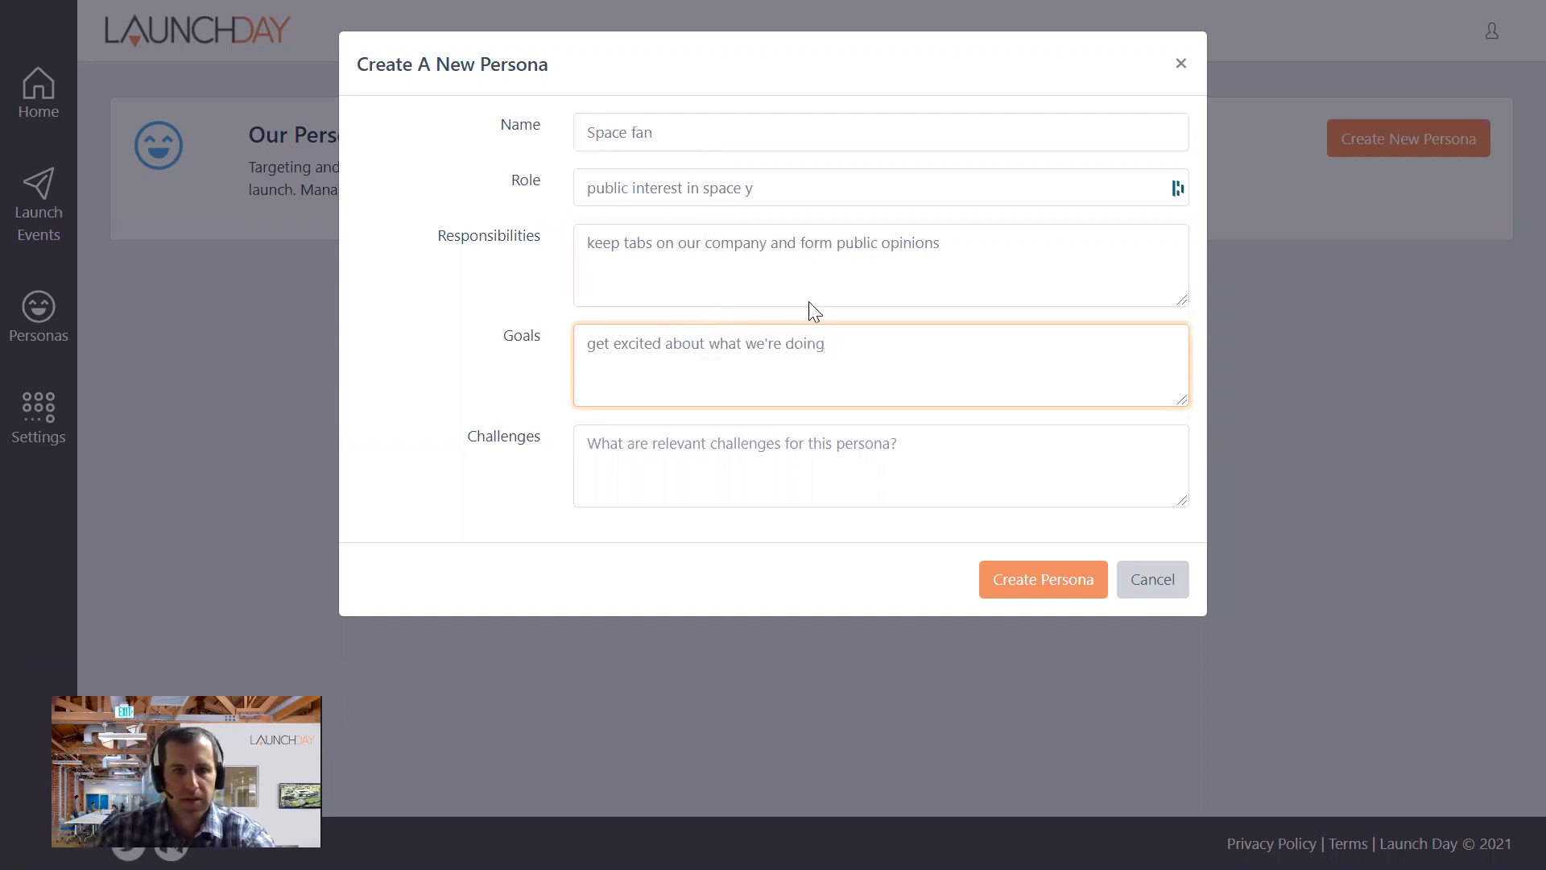
click(763, 424)
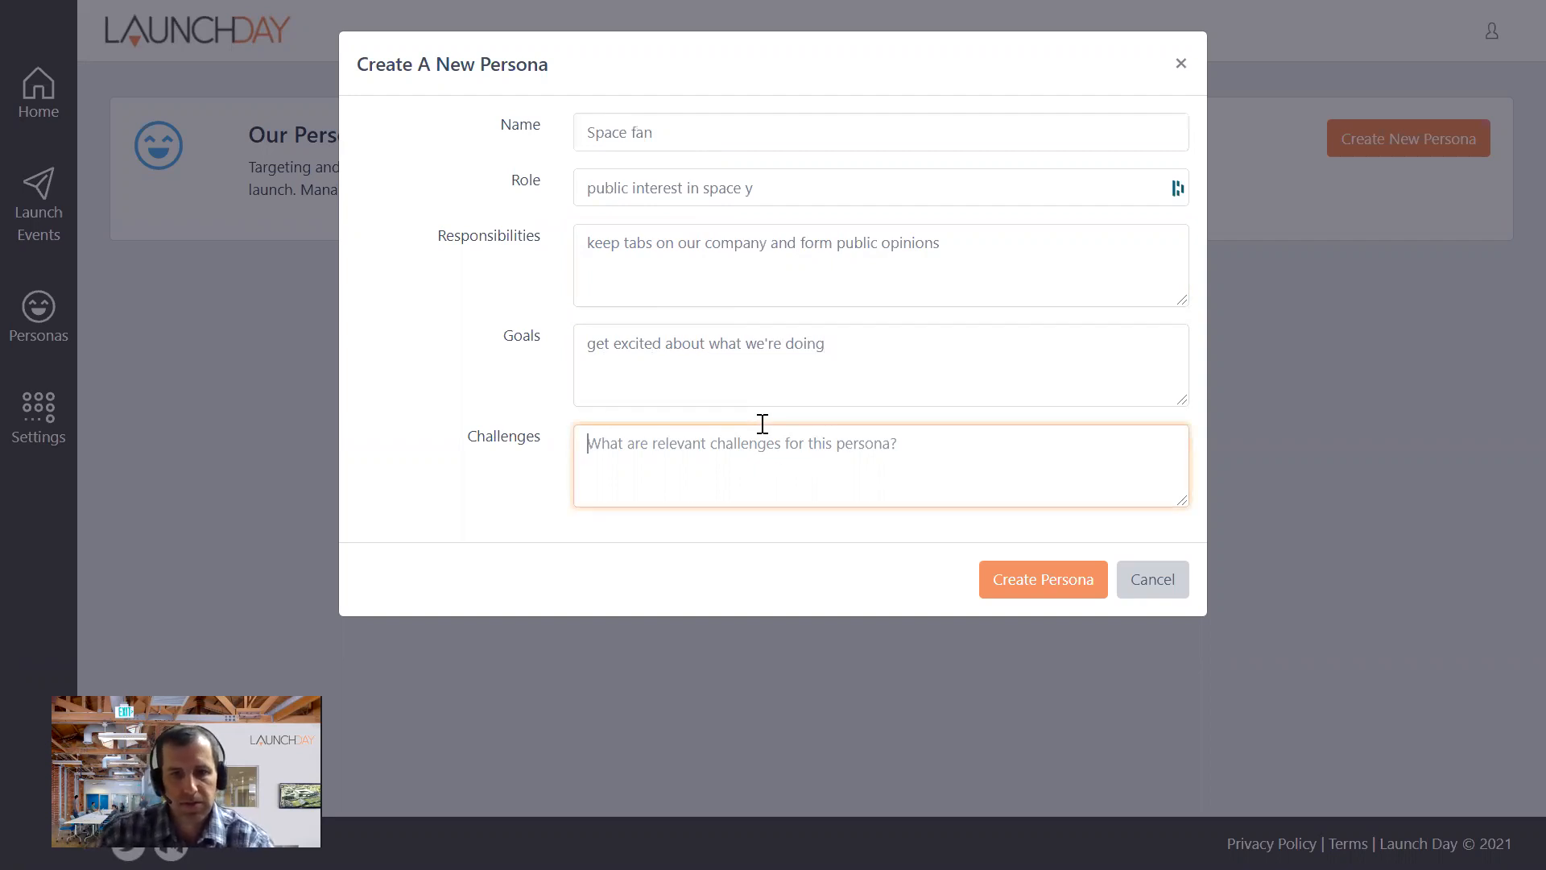
click(1018, 573)
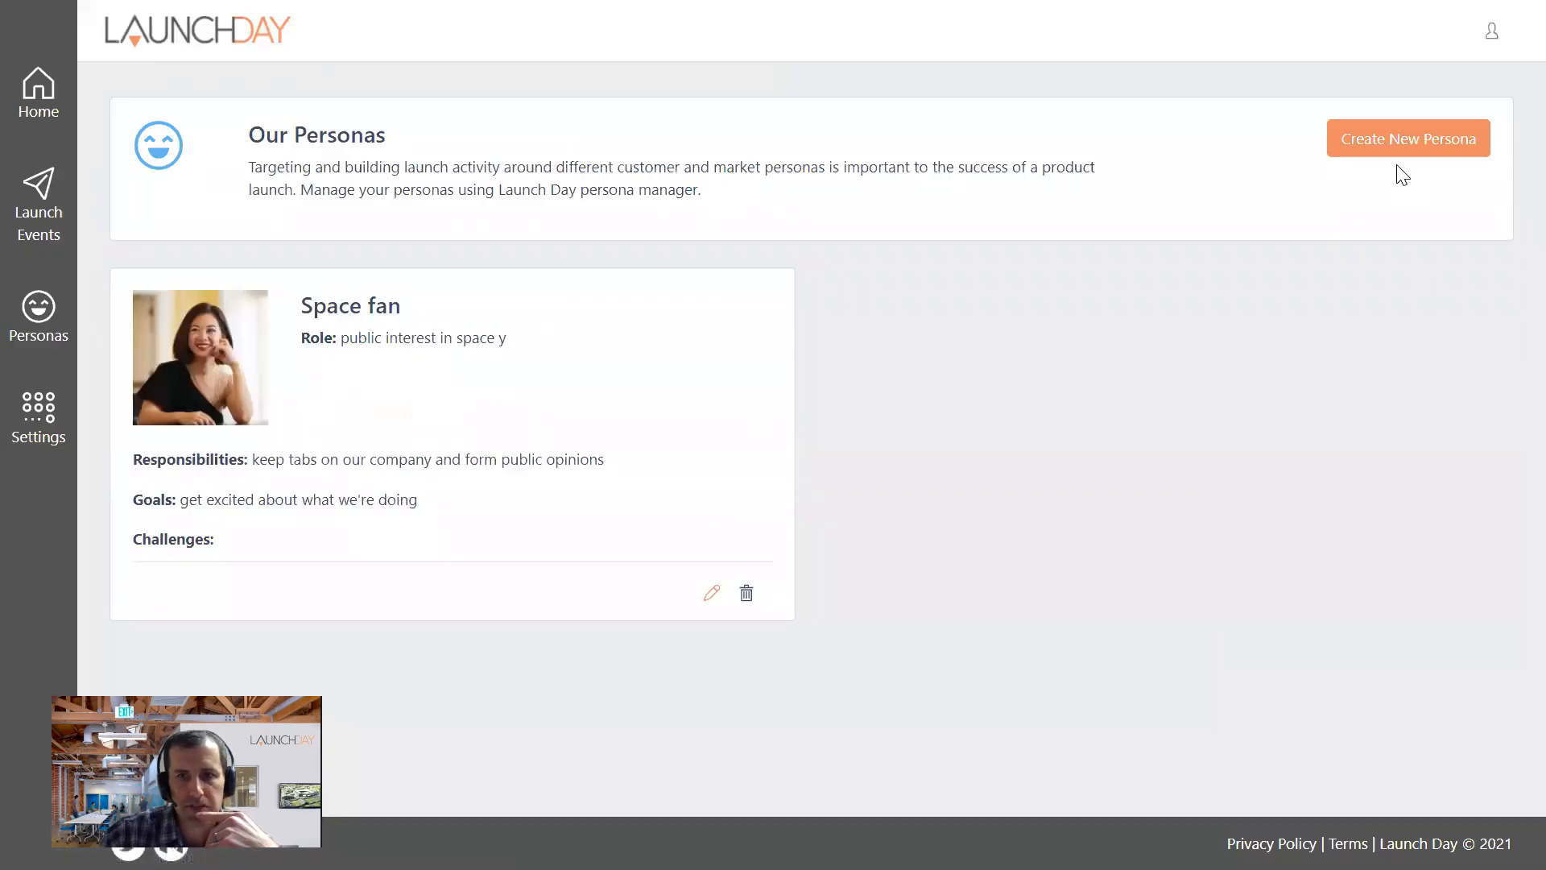
- Start a second persona named "Super Rich People" with the role "adventure"
click(1384, 152)
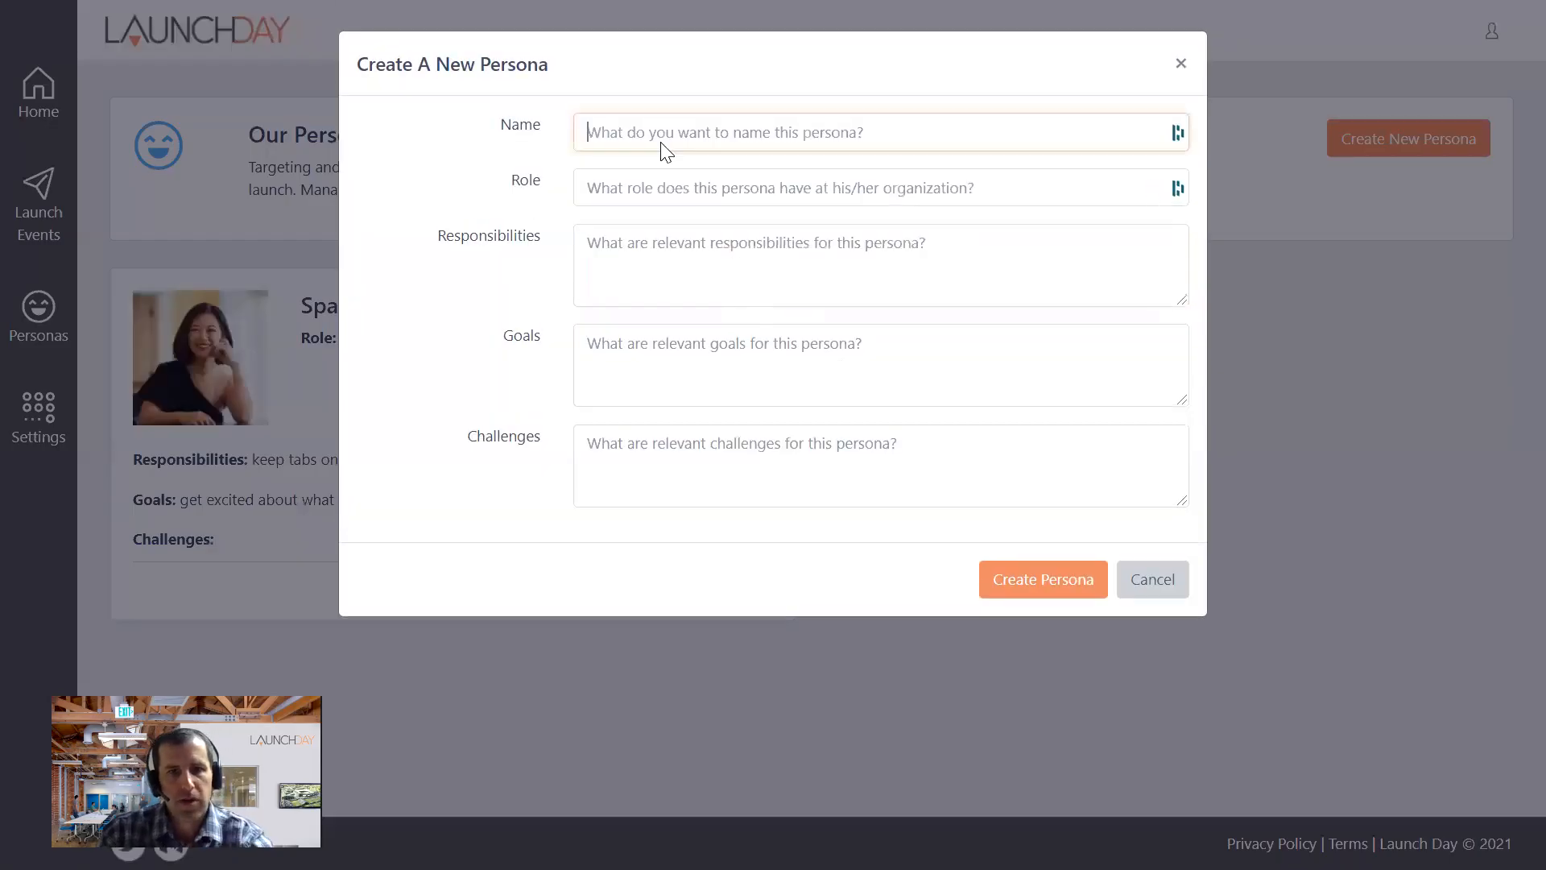
click(657, 139)
text(Super Rich People)
click(685, 182)
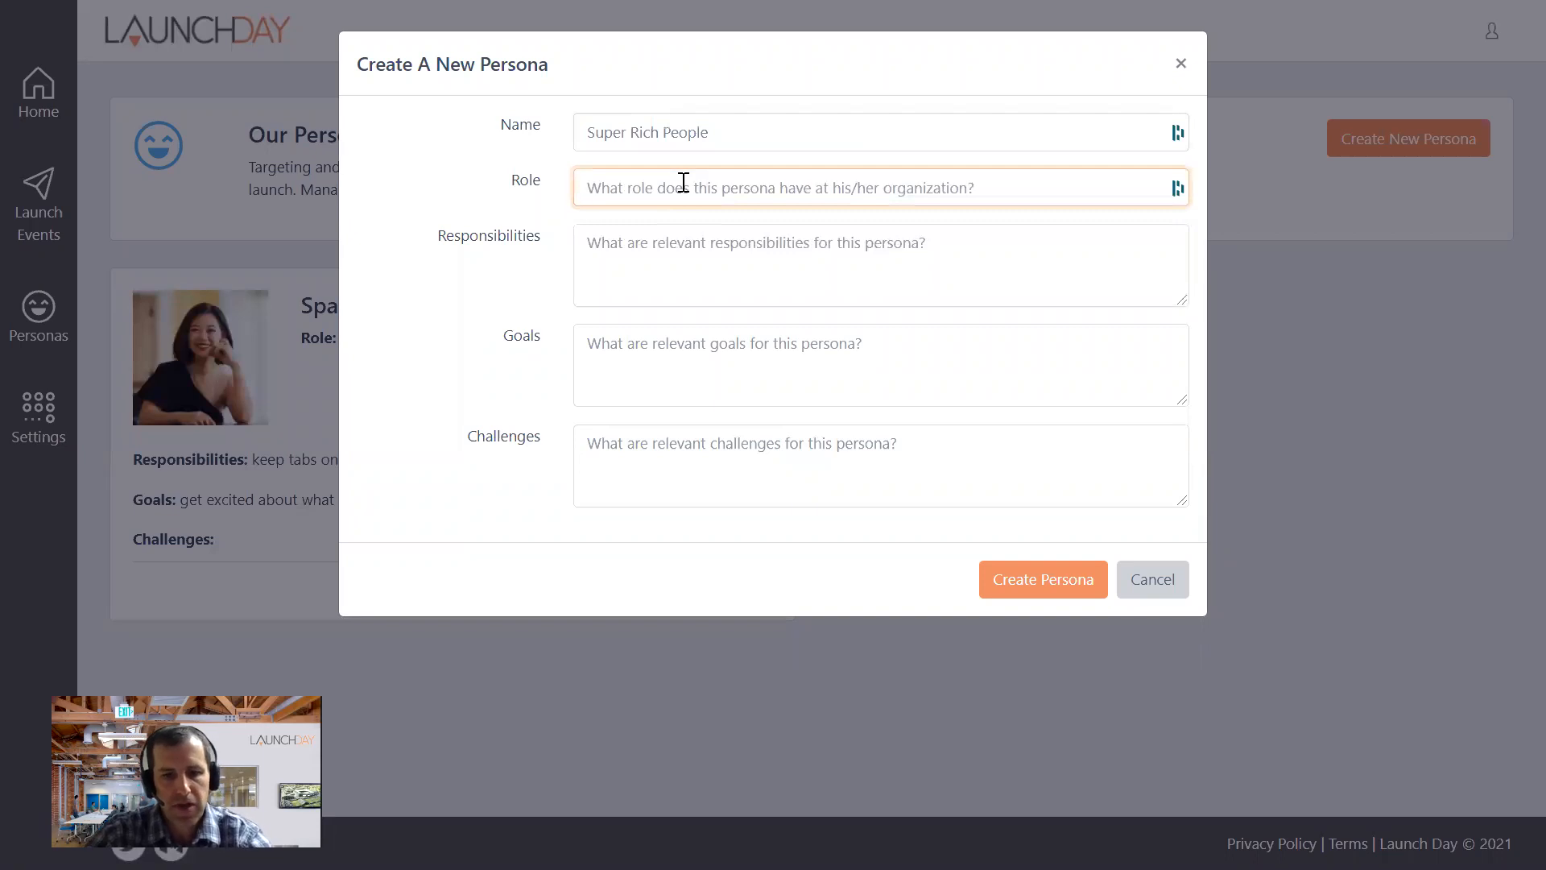
text(adventure)
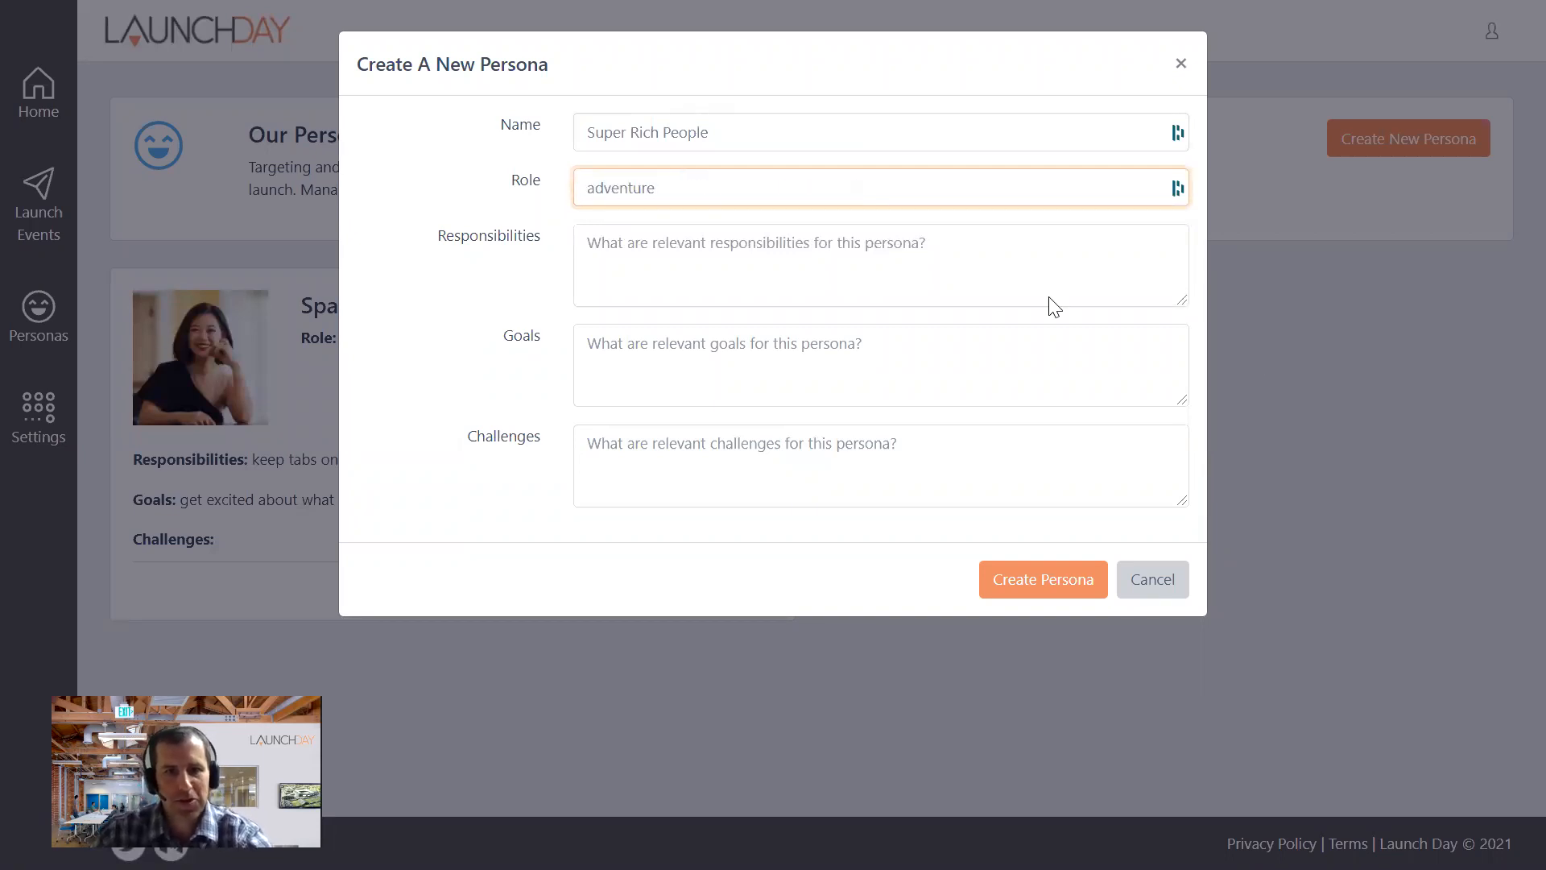
- Enter "press the limits of travel" as the Super Rich People persona's responsibilities
click(828, 248)
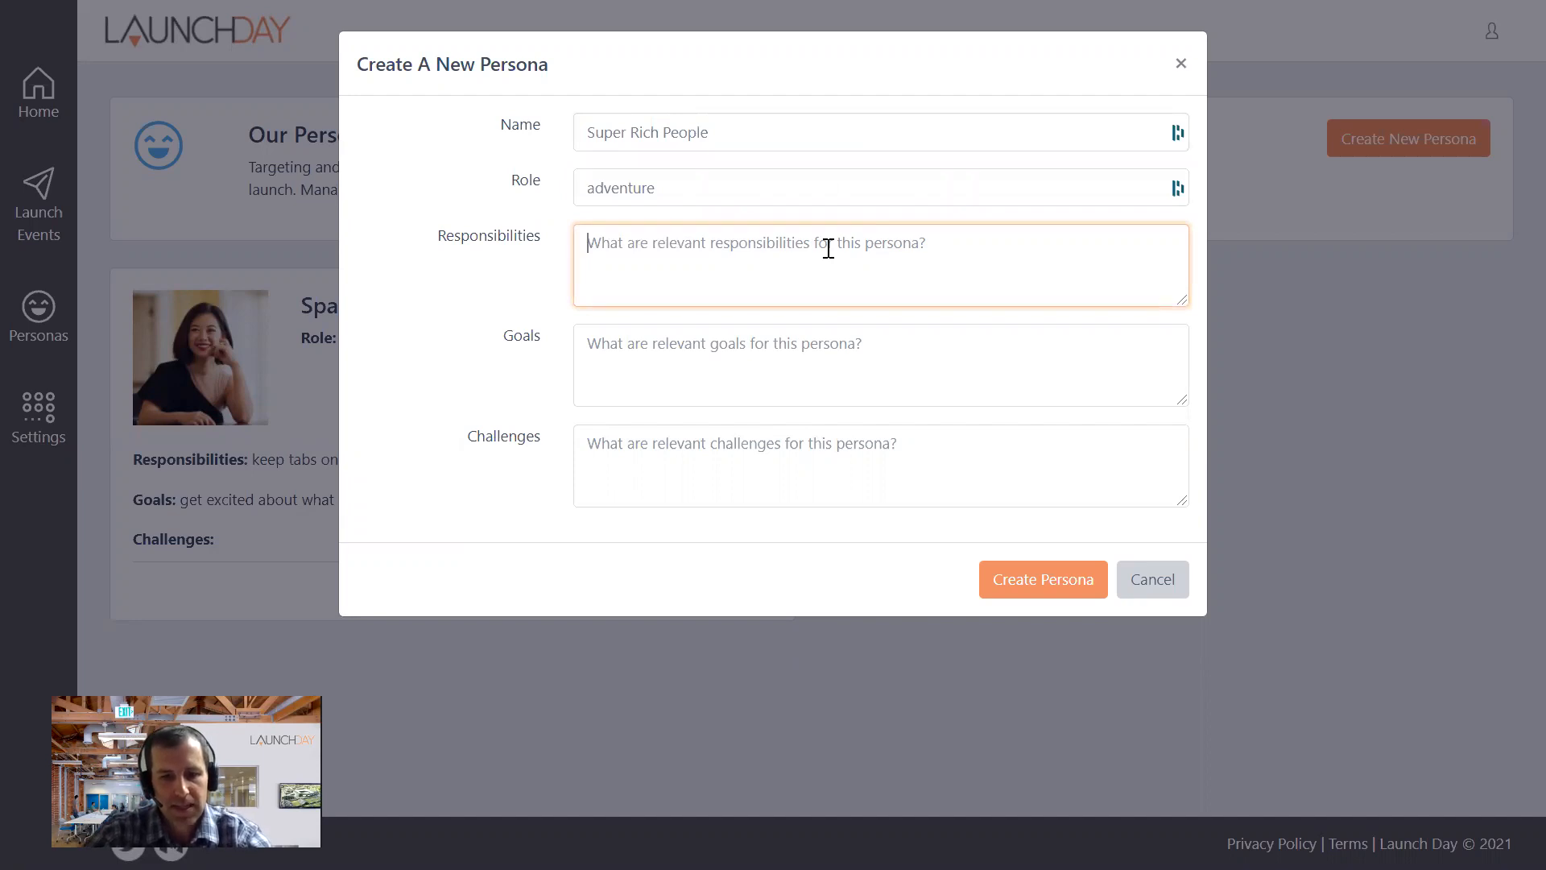
text(pre)
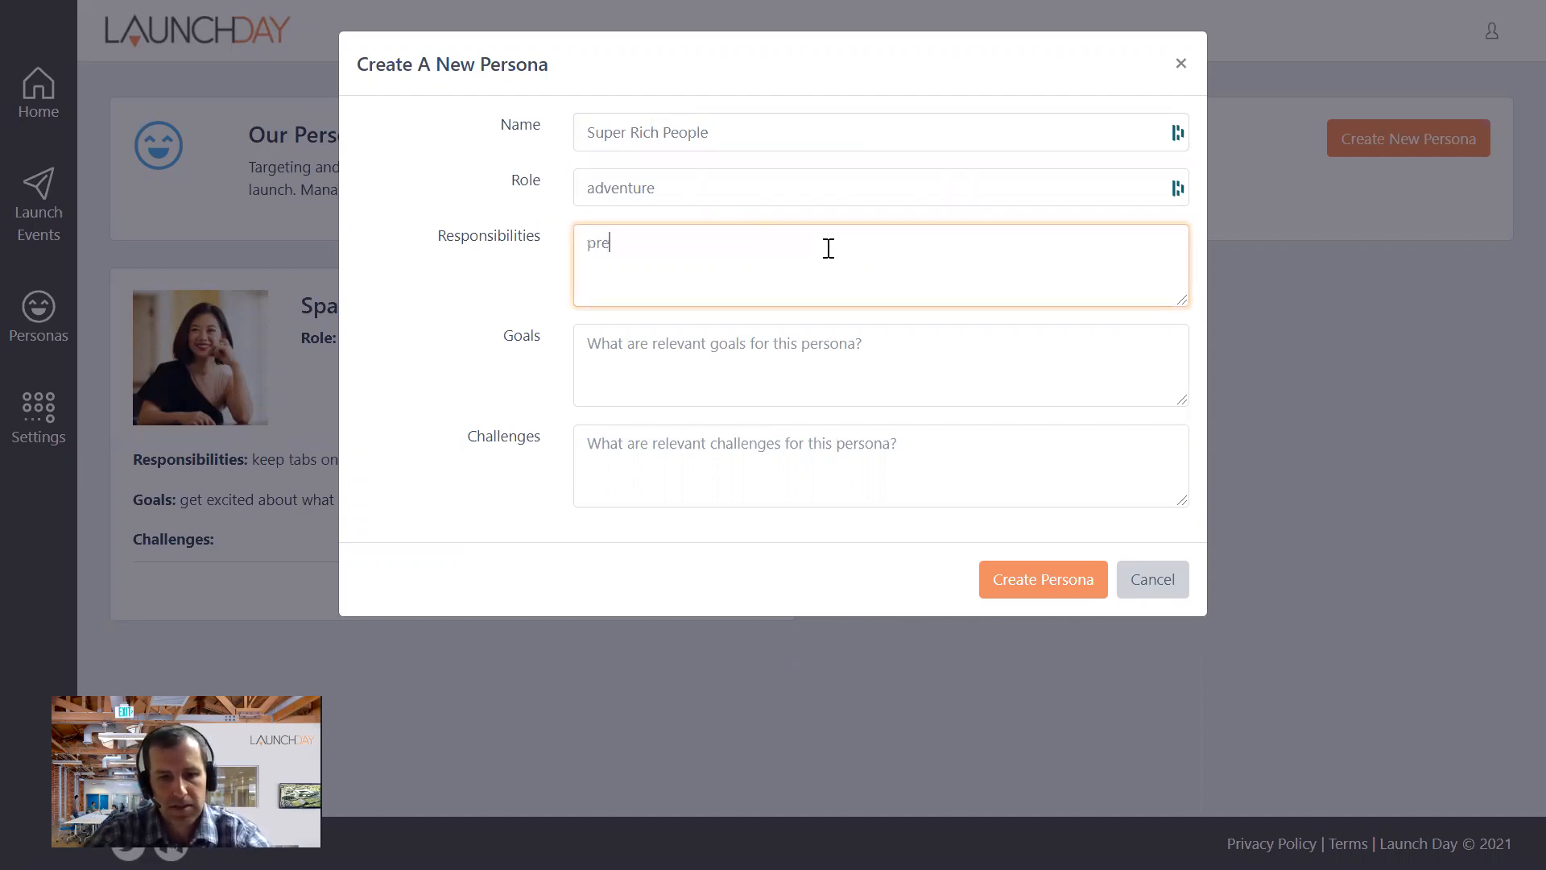
text(ss the limits of travel)
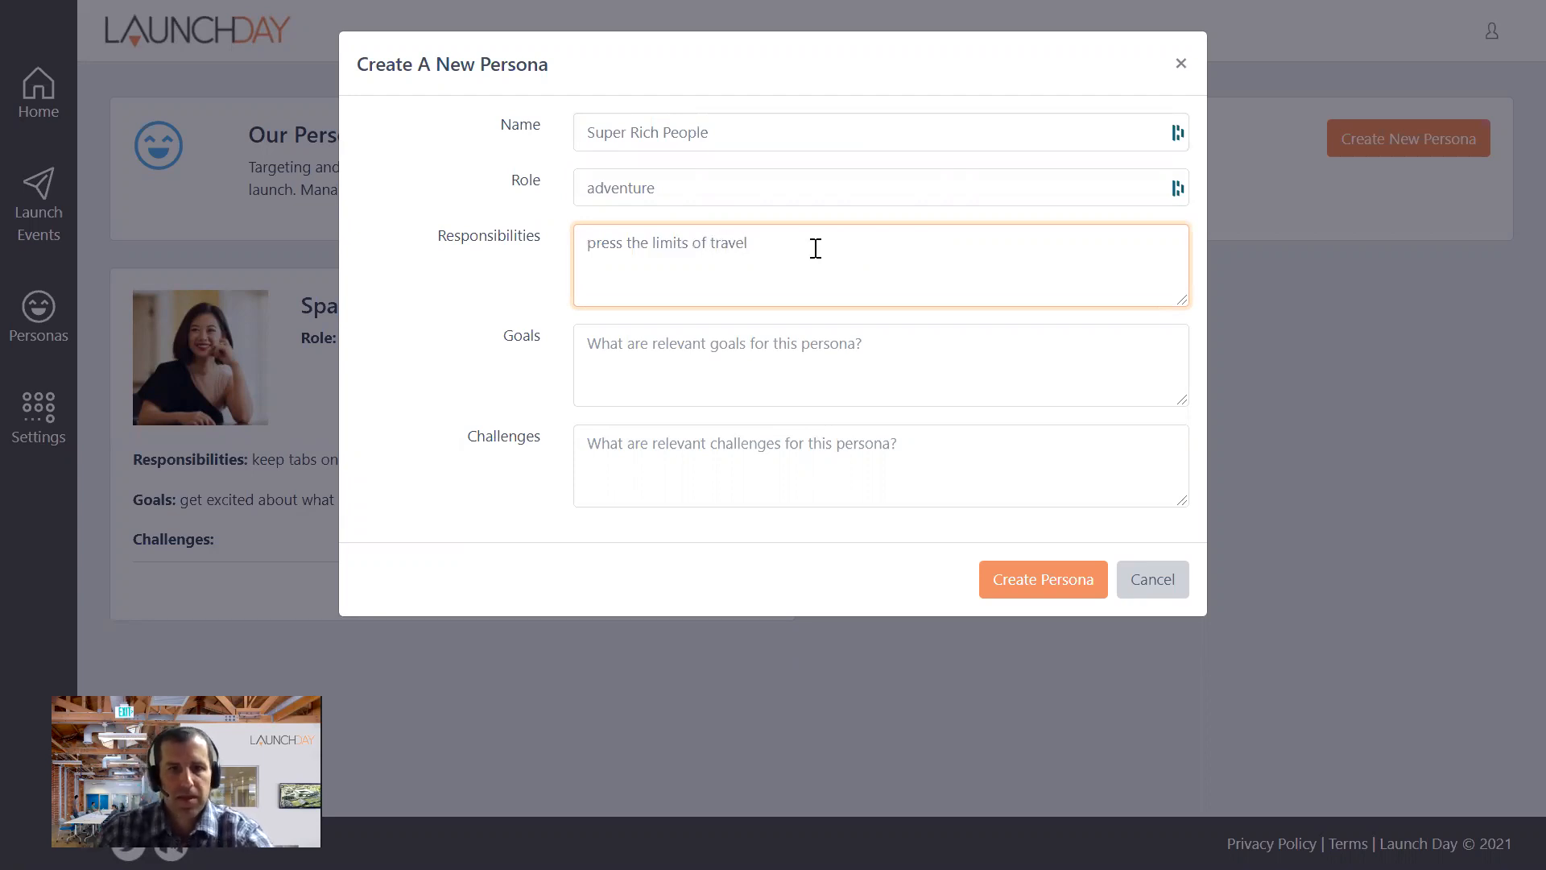
- Enter "be cooler than their friends" as the goals, leave the challenges empty and create the Super Rich People persona
click(675, 338)
text(be cooler than their friends)
click(990, 516)
click(749, 446)
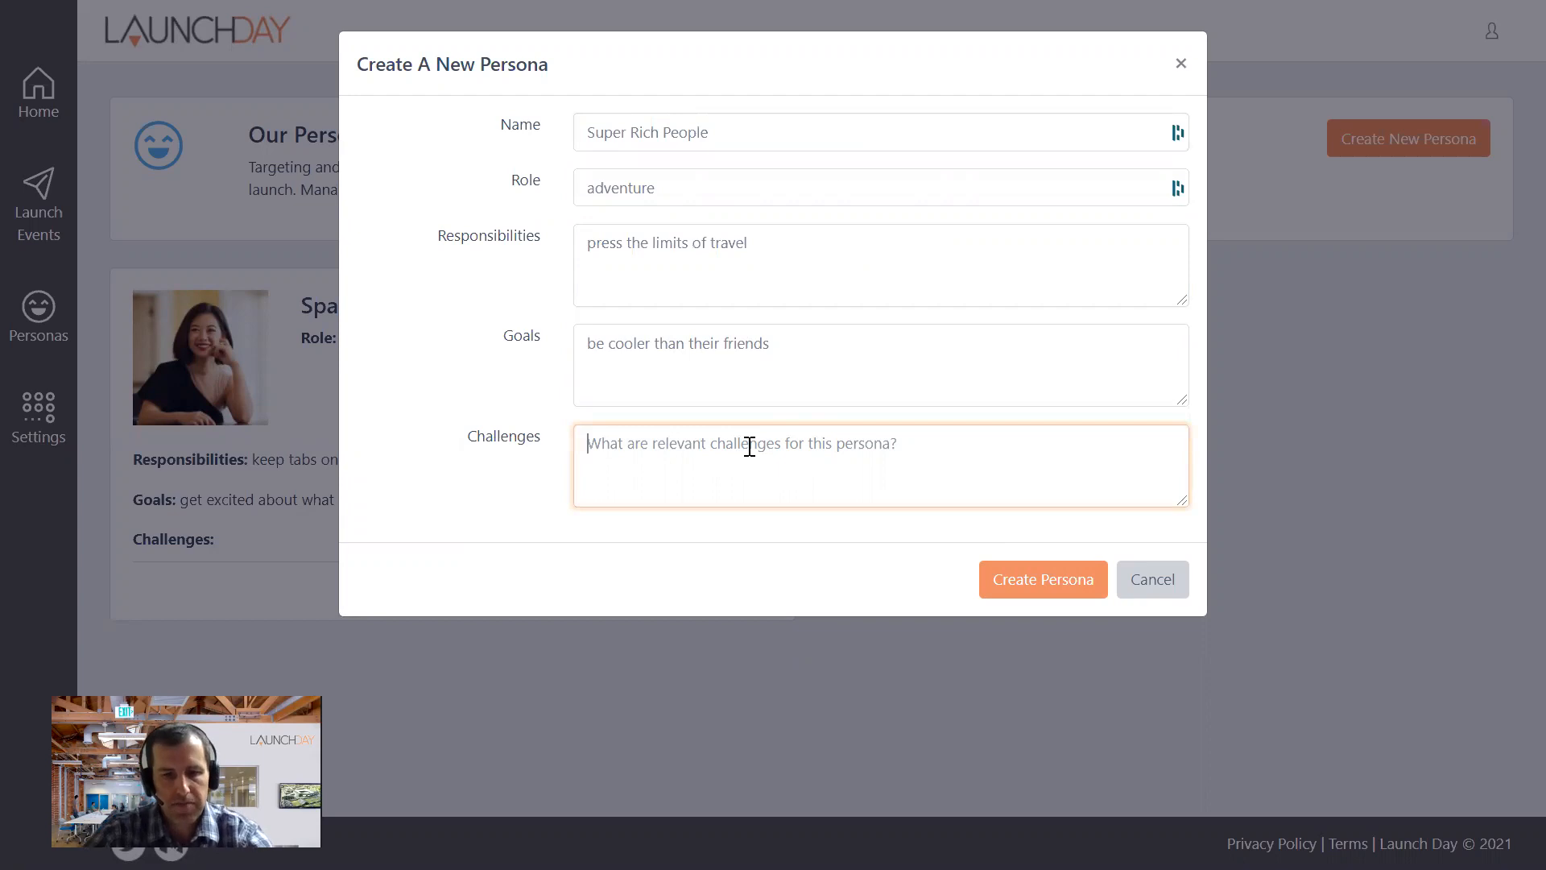
click(1053, 582)
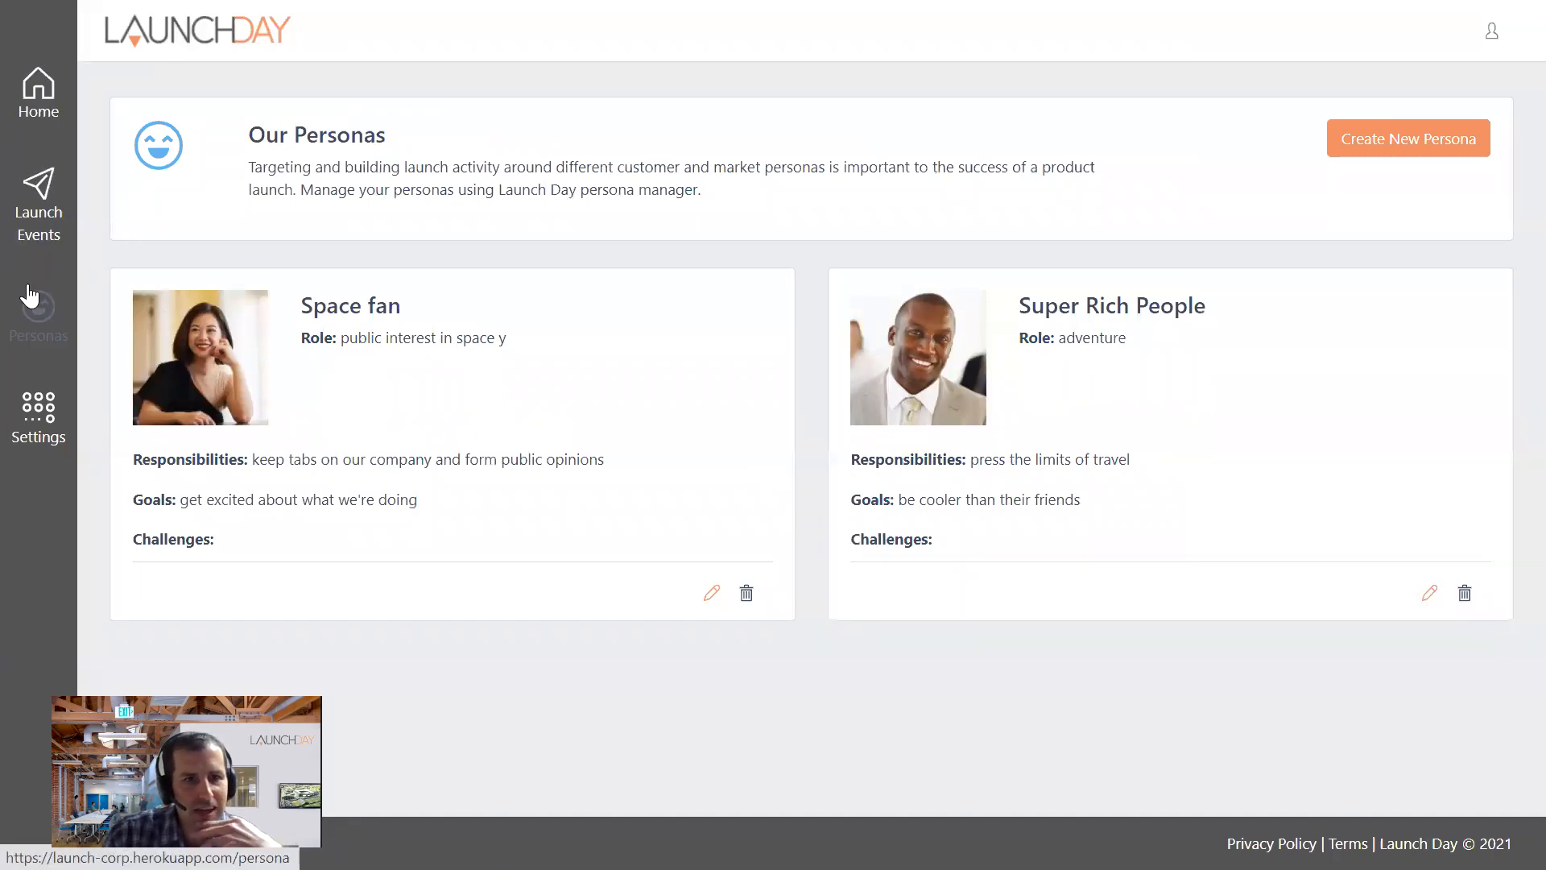
- Start a new launch event and give it the title "Get to Jupiter"
click(36, 187)
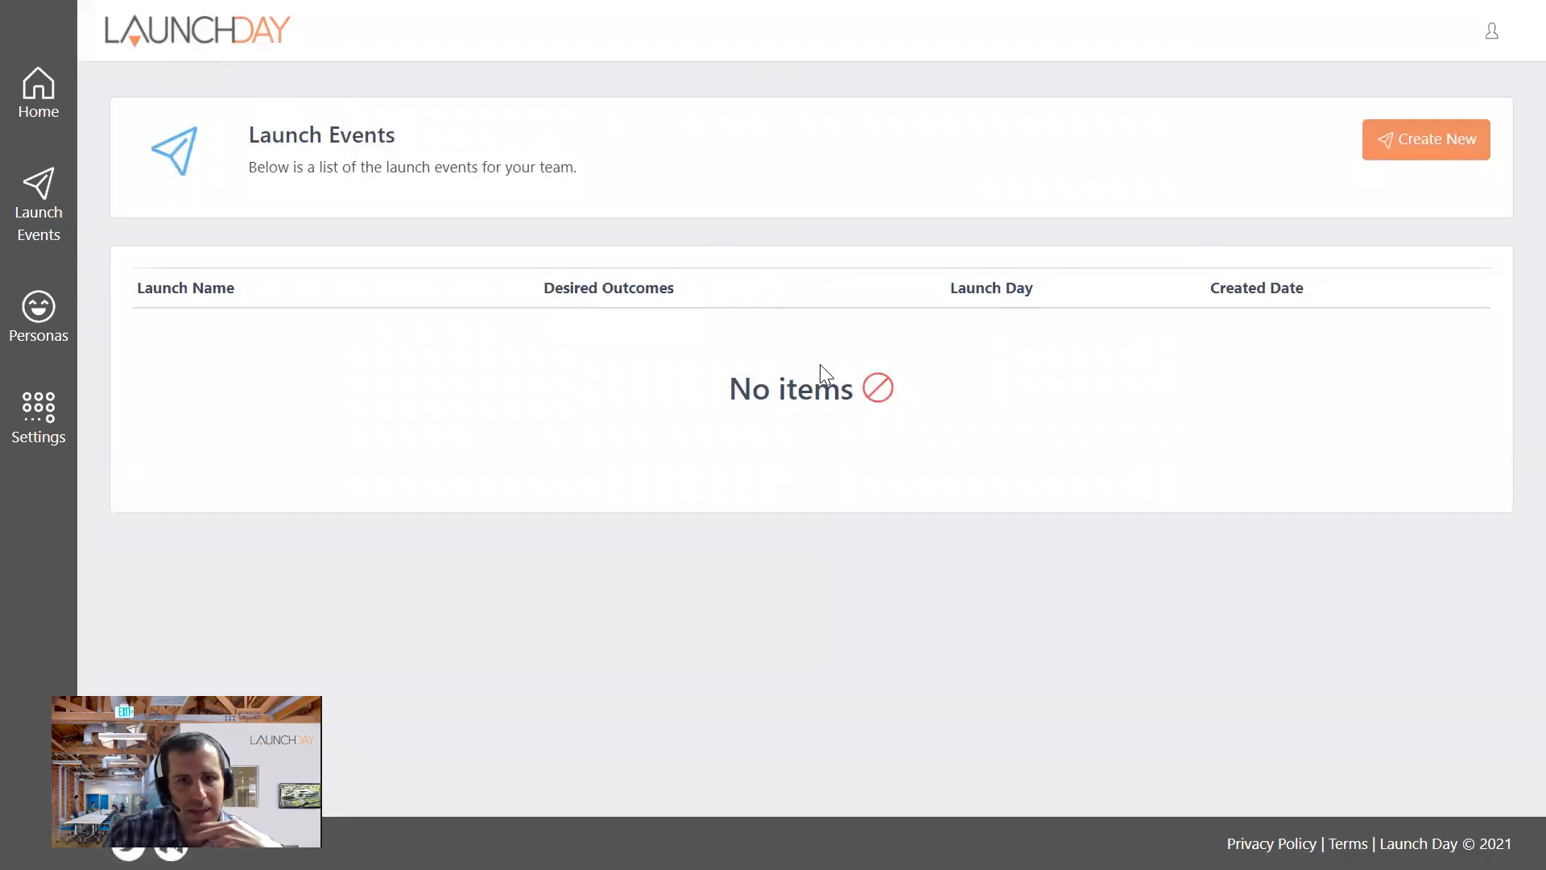
click(1415, 143)
click(641, 132)
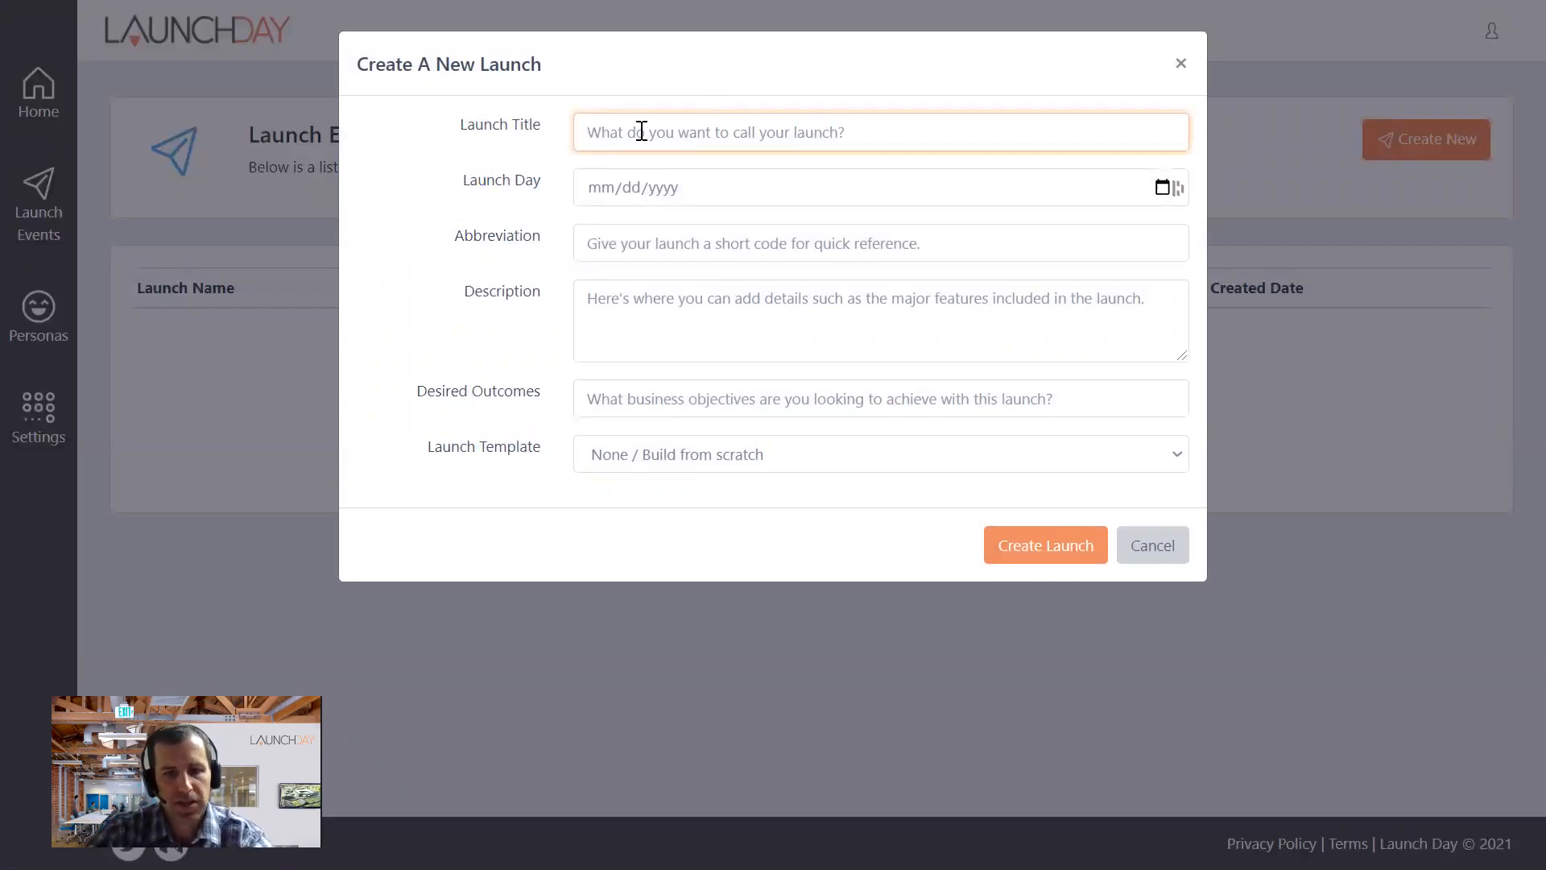
text(Get to Jupiter)
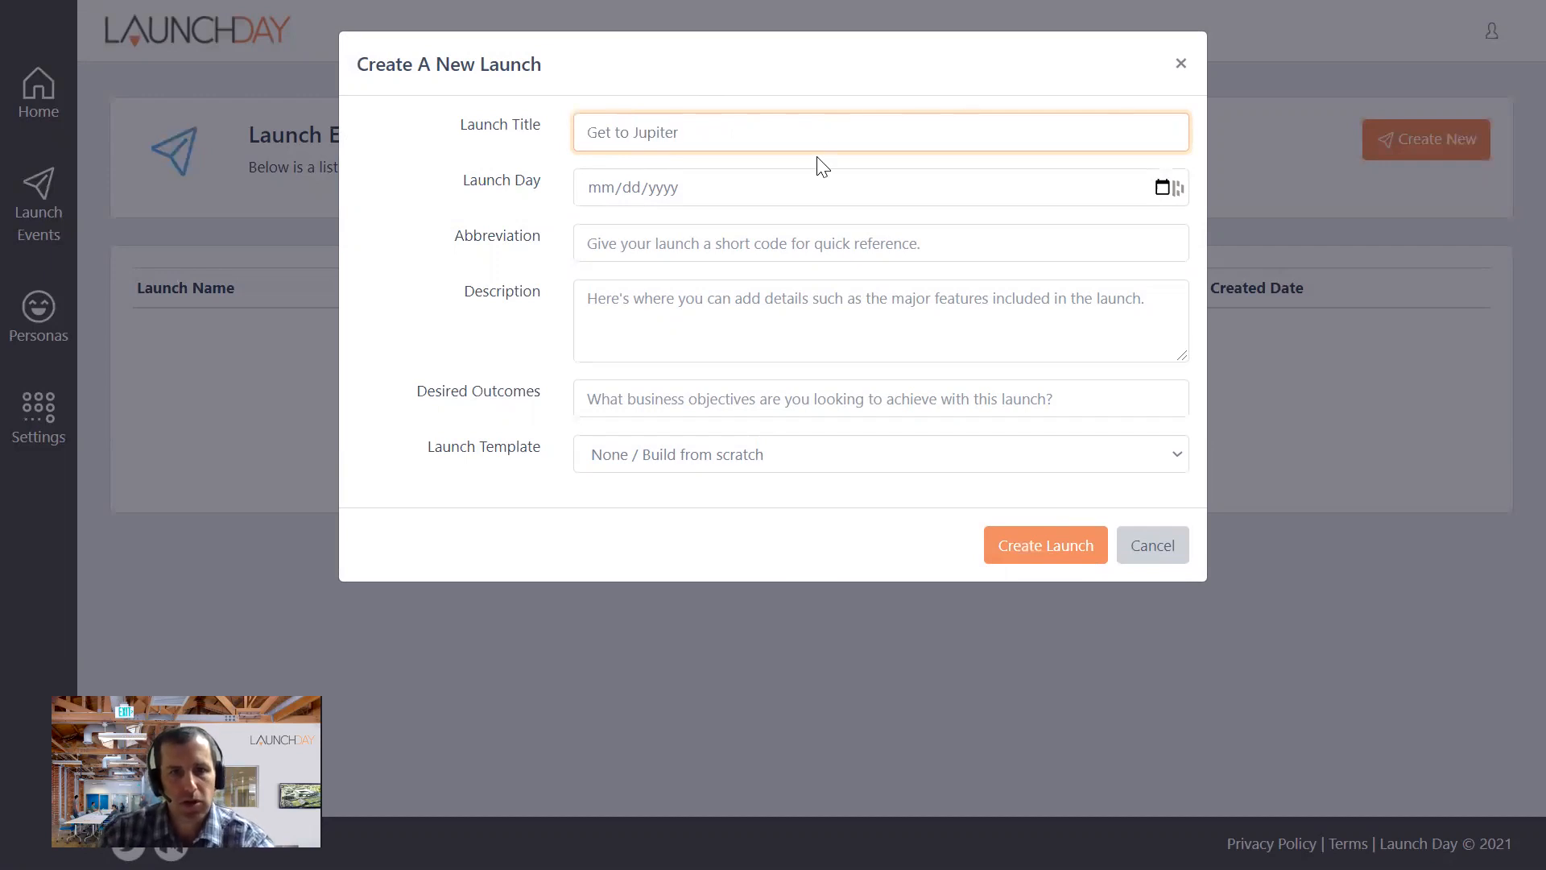
- Set the launch day to 07/01/2021 and give the launch the abbreviation "J21"
click(700, 190)
text(07/01/2021)
click(658, 242)
text(J)
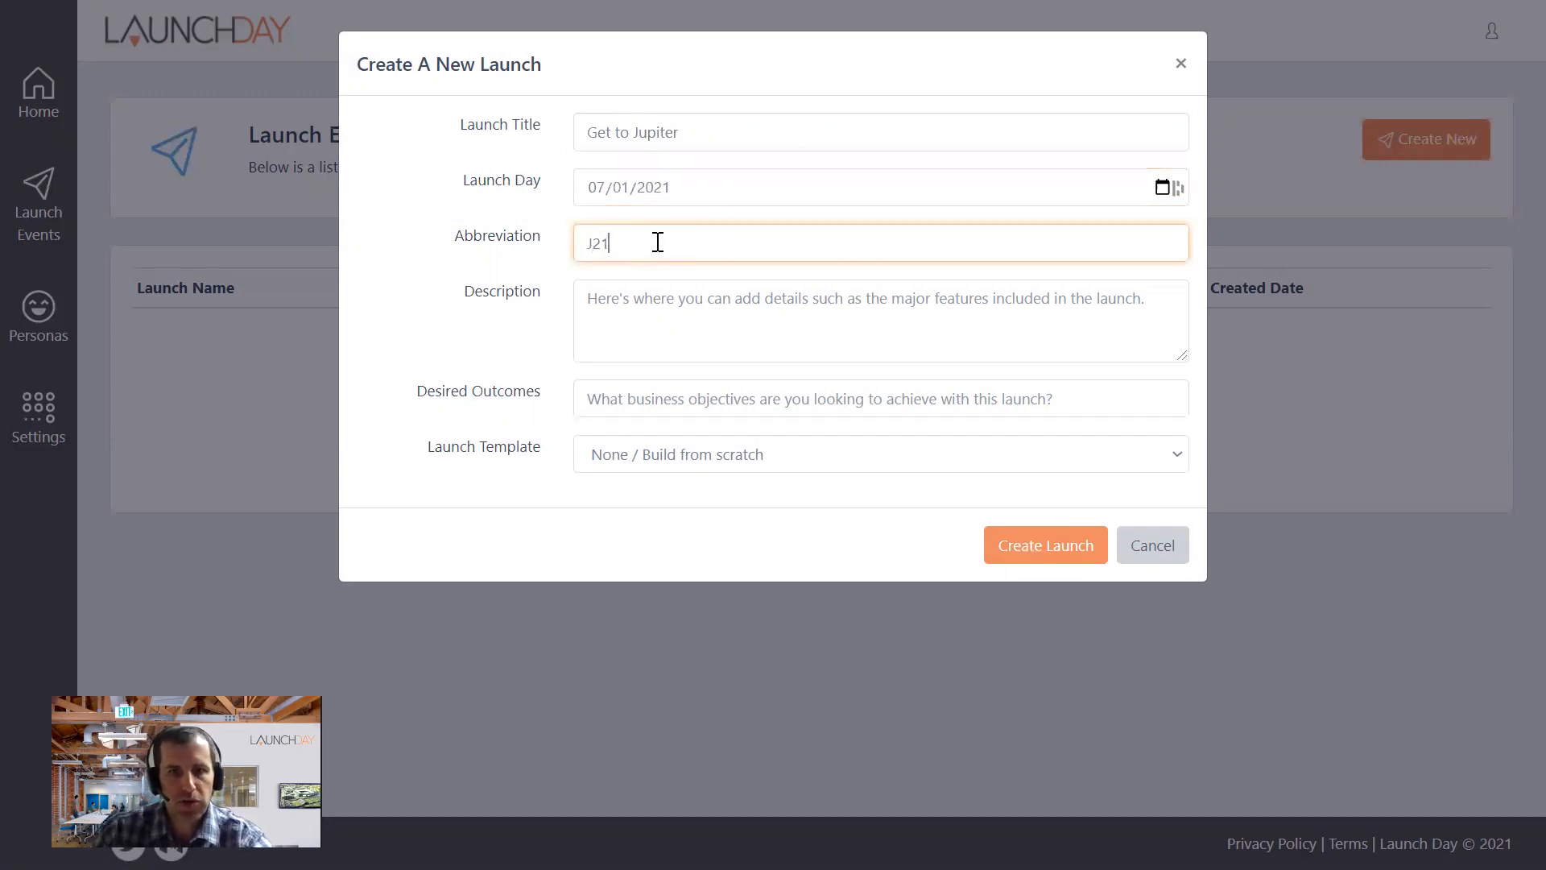
- Enter "We want to land on Jupiter as a first exploration" as the launch description
click(640, 310)
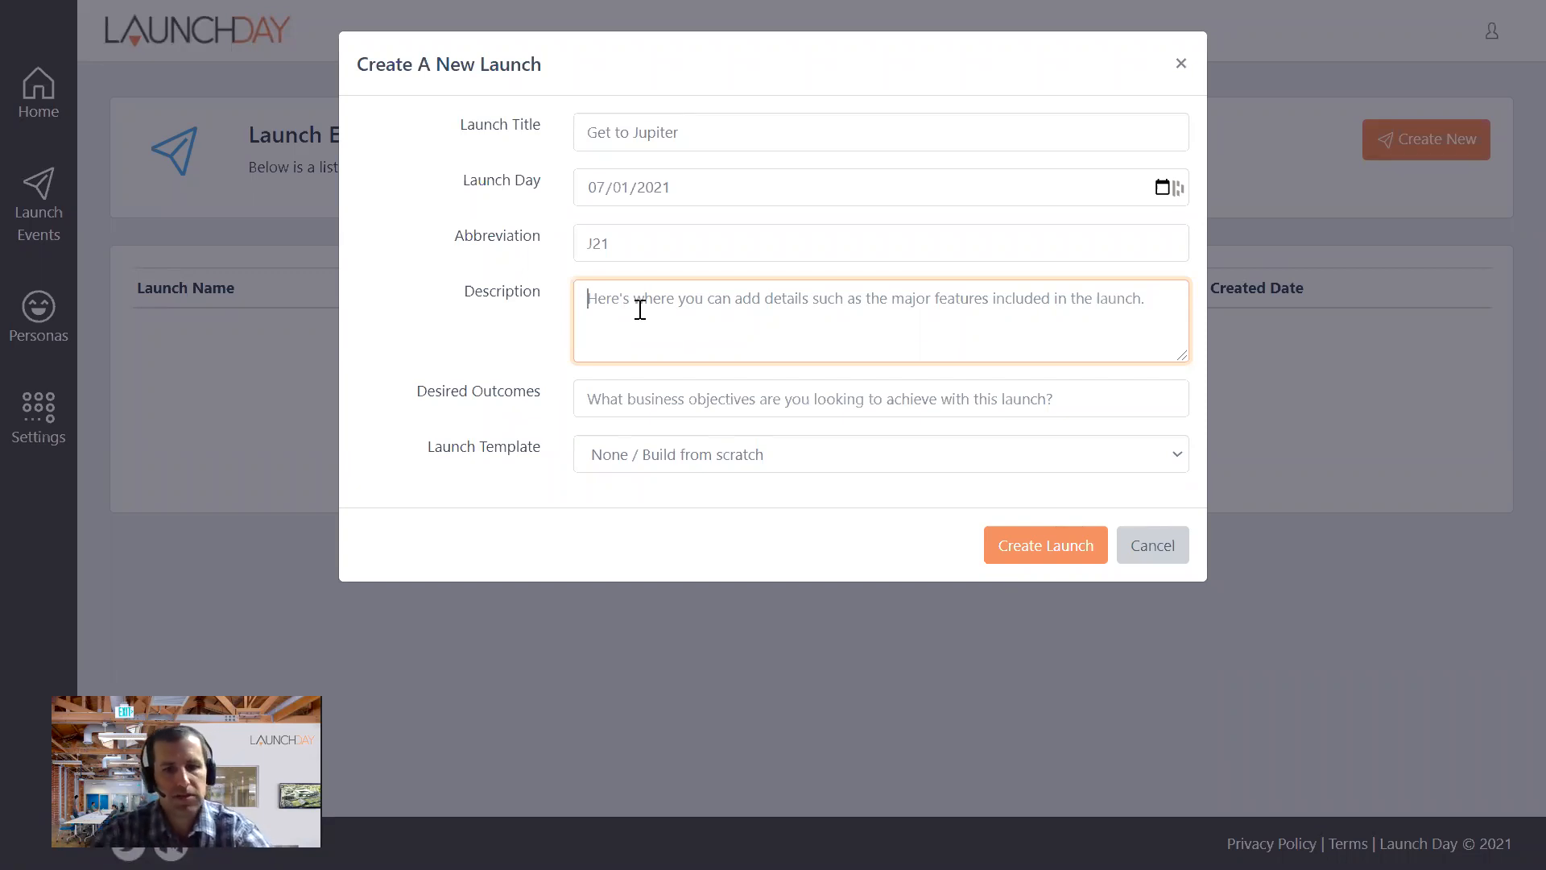
text(We wan)
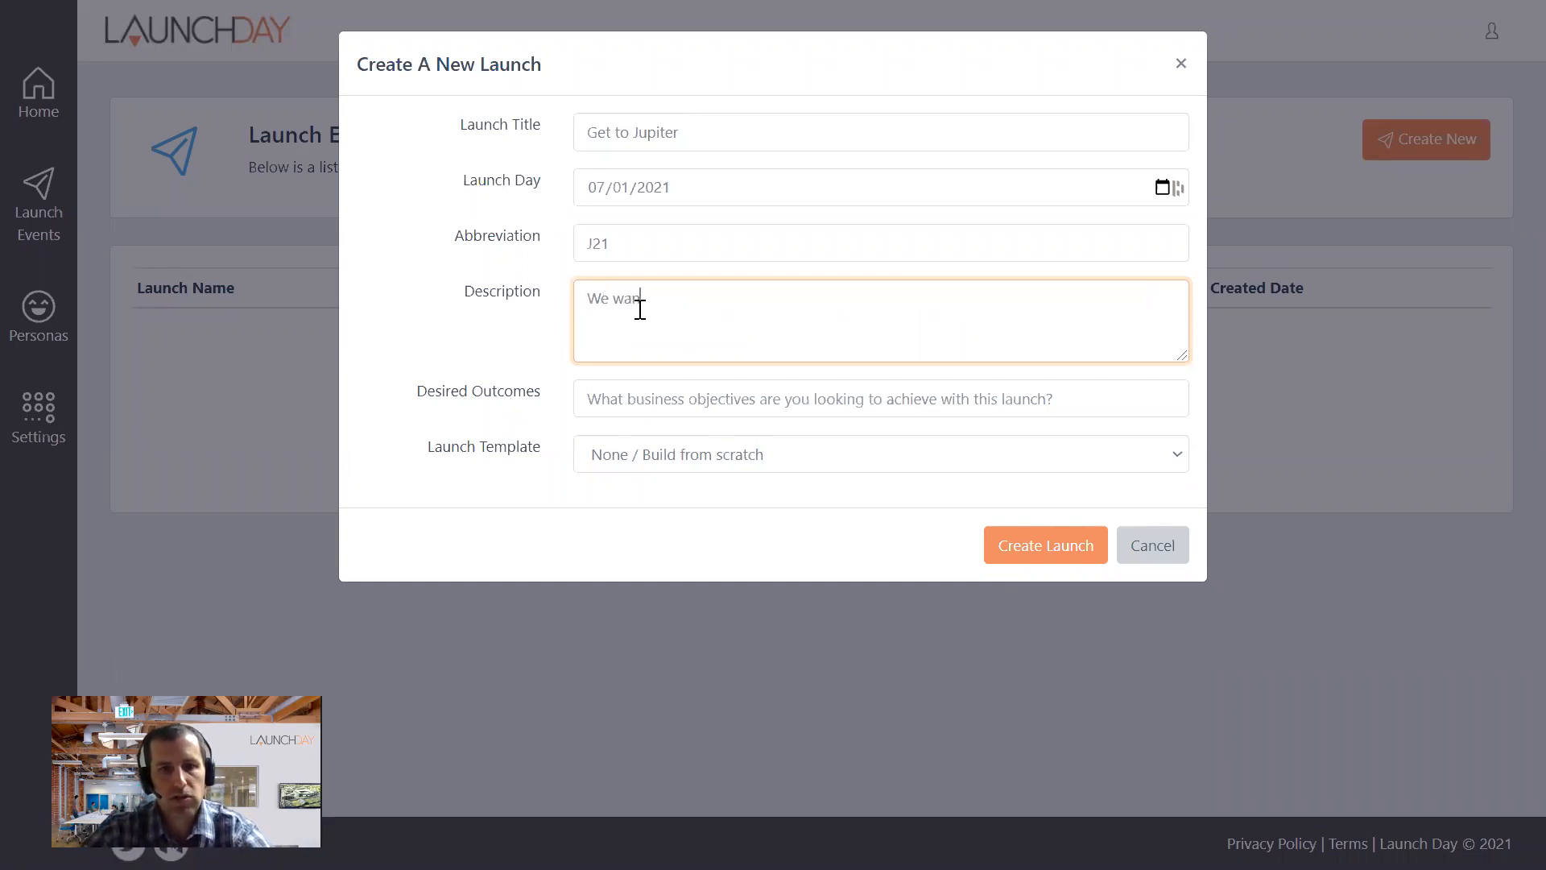
text(t to land on Jupiter as a first exploration)
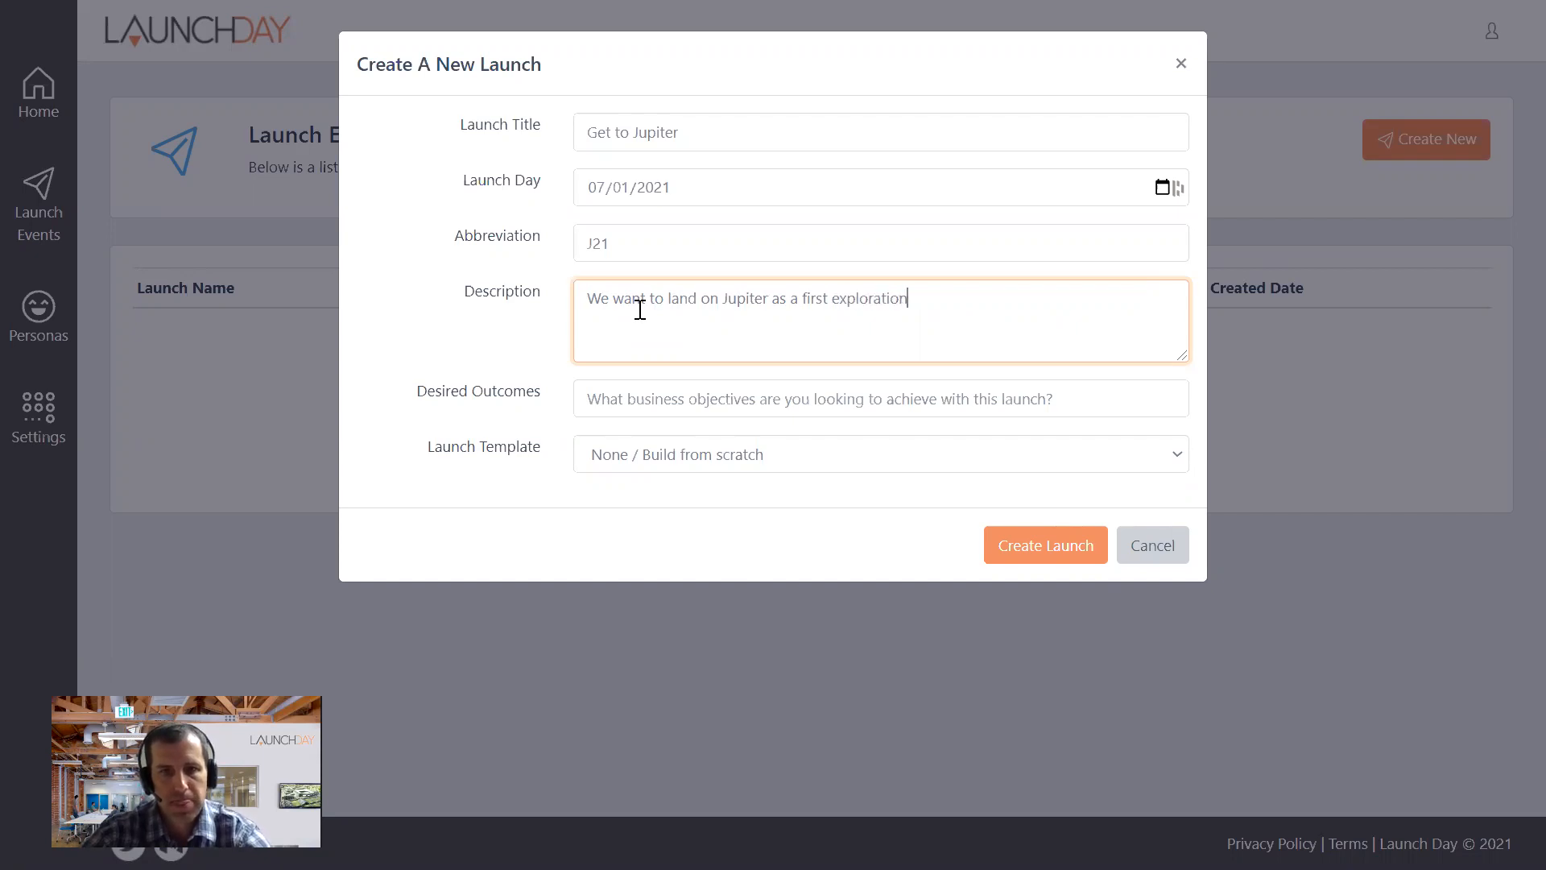
- Enter "Attract investors for our trip to Saturn, dominate the news cycle" as the launch's desired outcomes
click(747, 406)
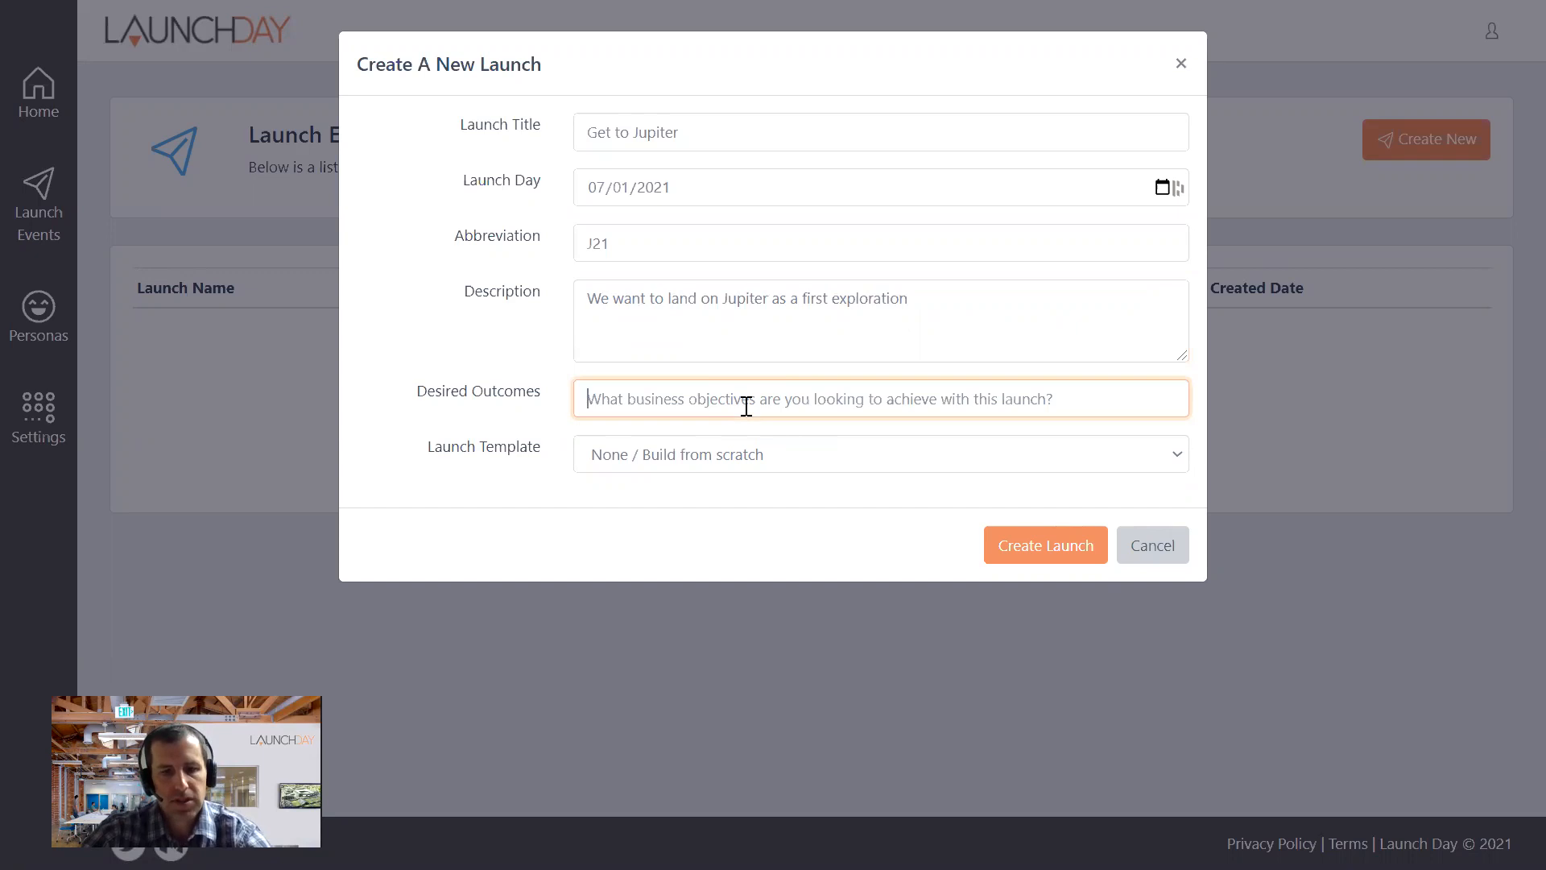
text(A)
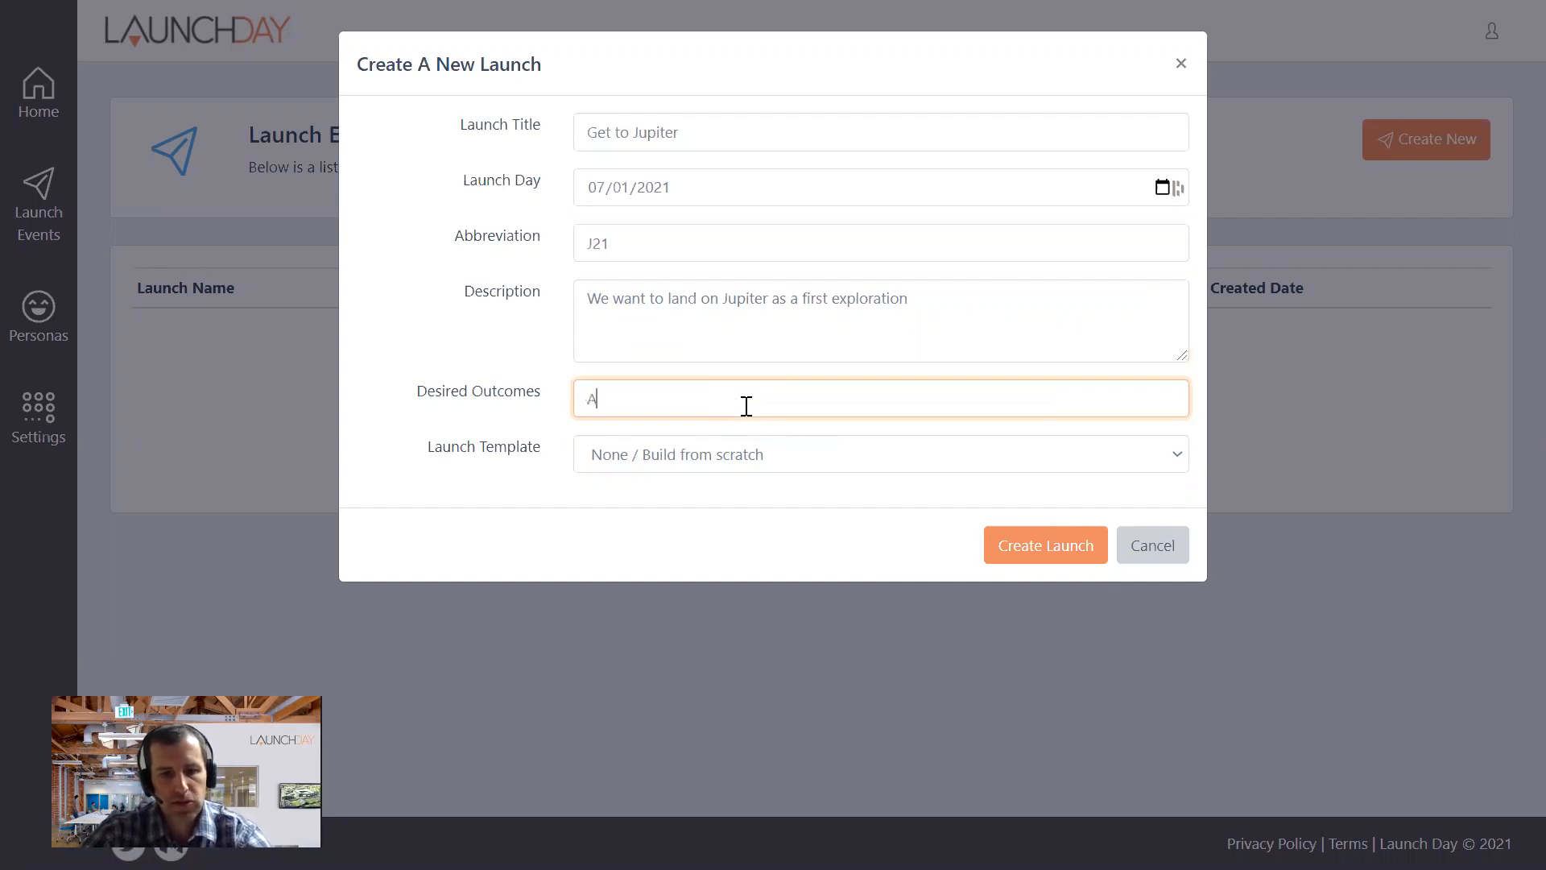
key(BackSpace)
key(BackSpace)
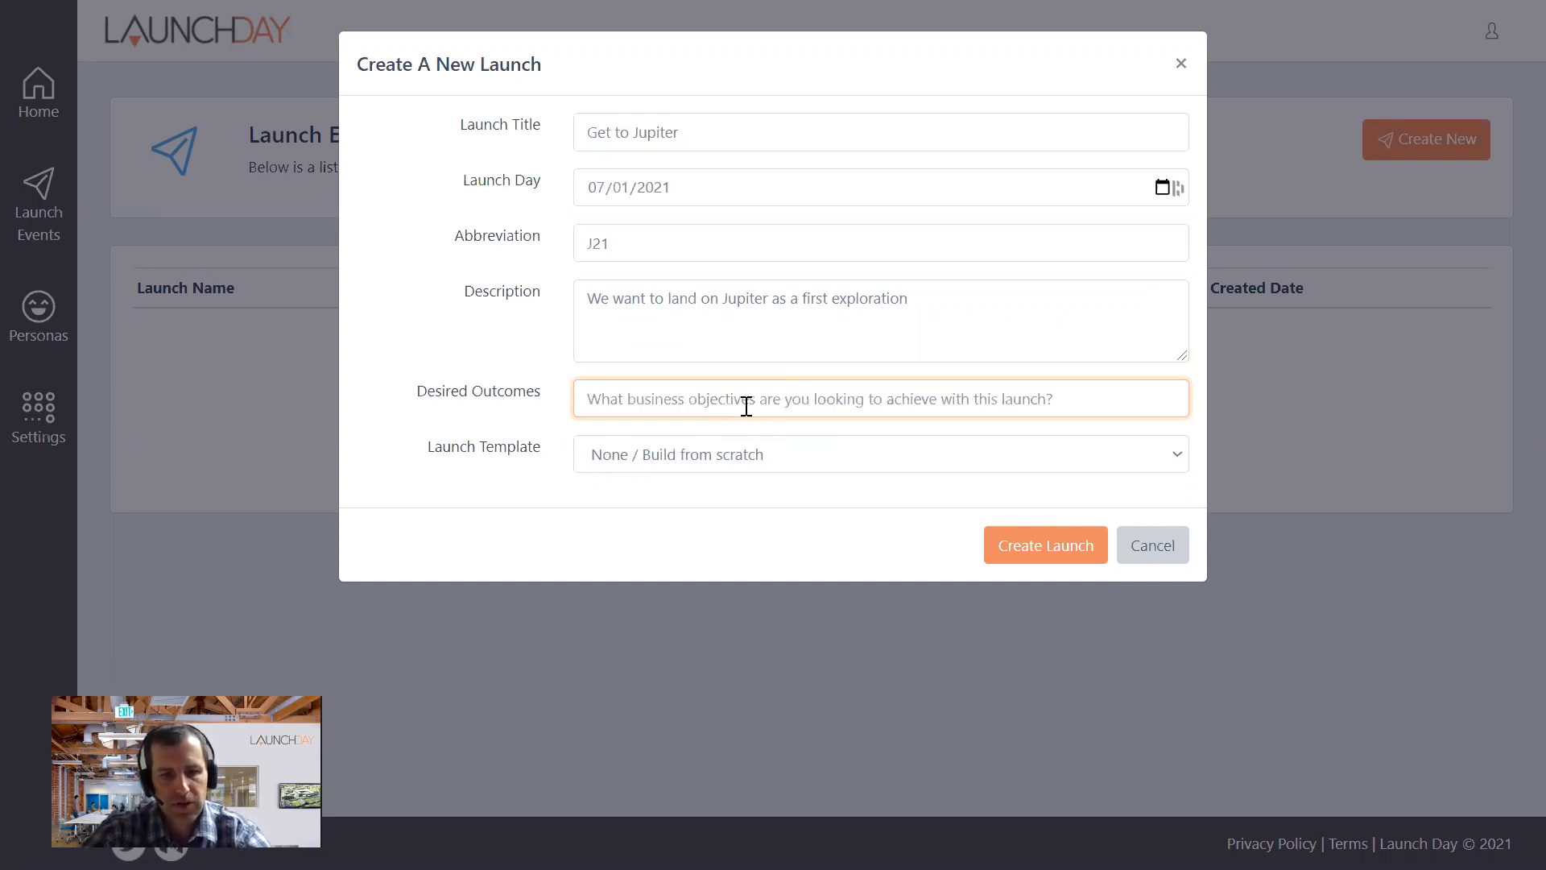
text(Attract in)
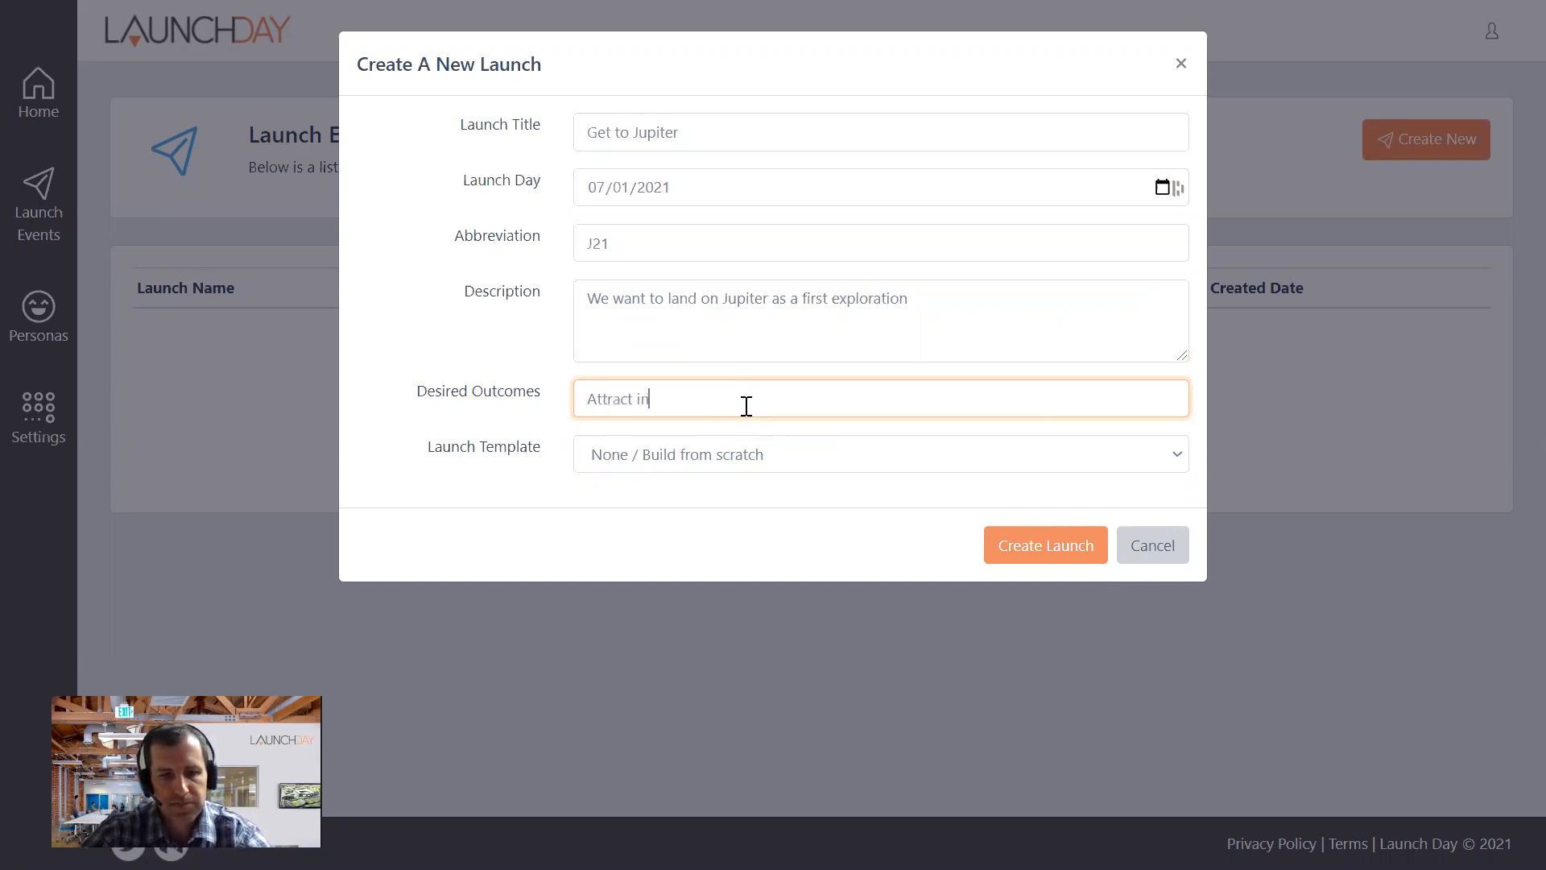
text(vestors fo)
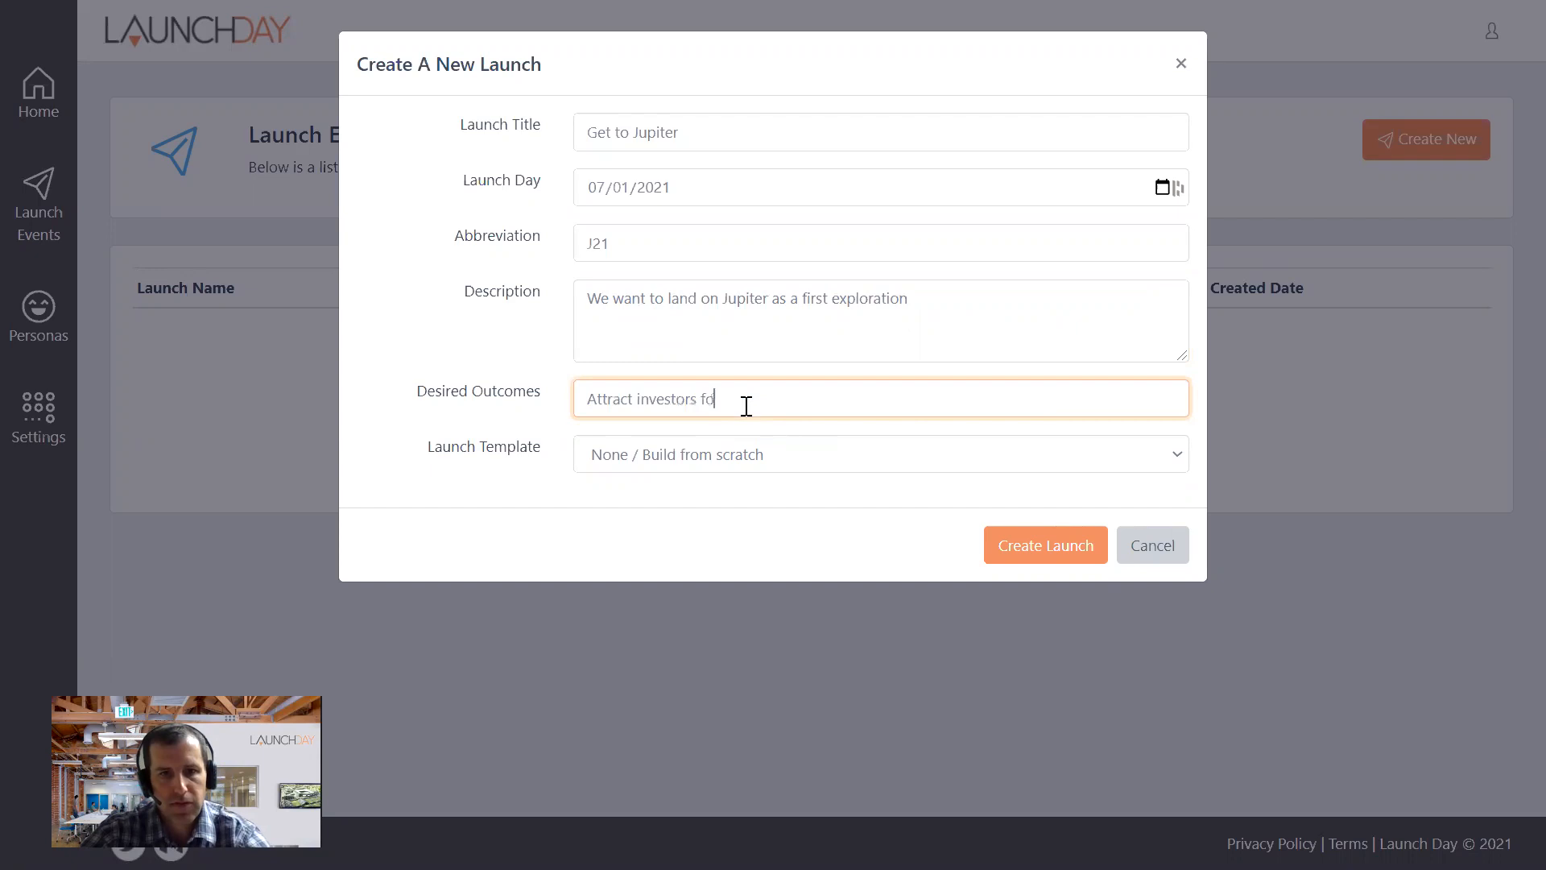
text(r our trip to Saturn,)
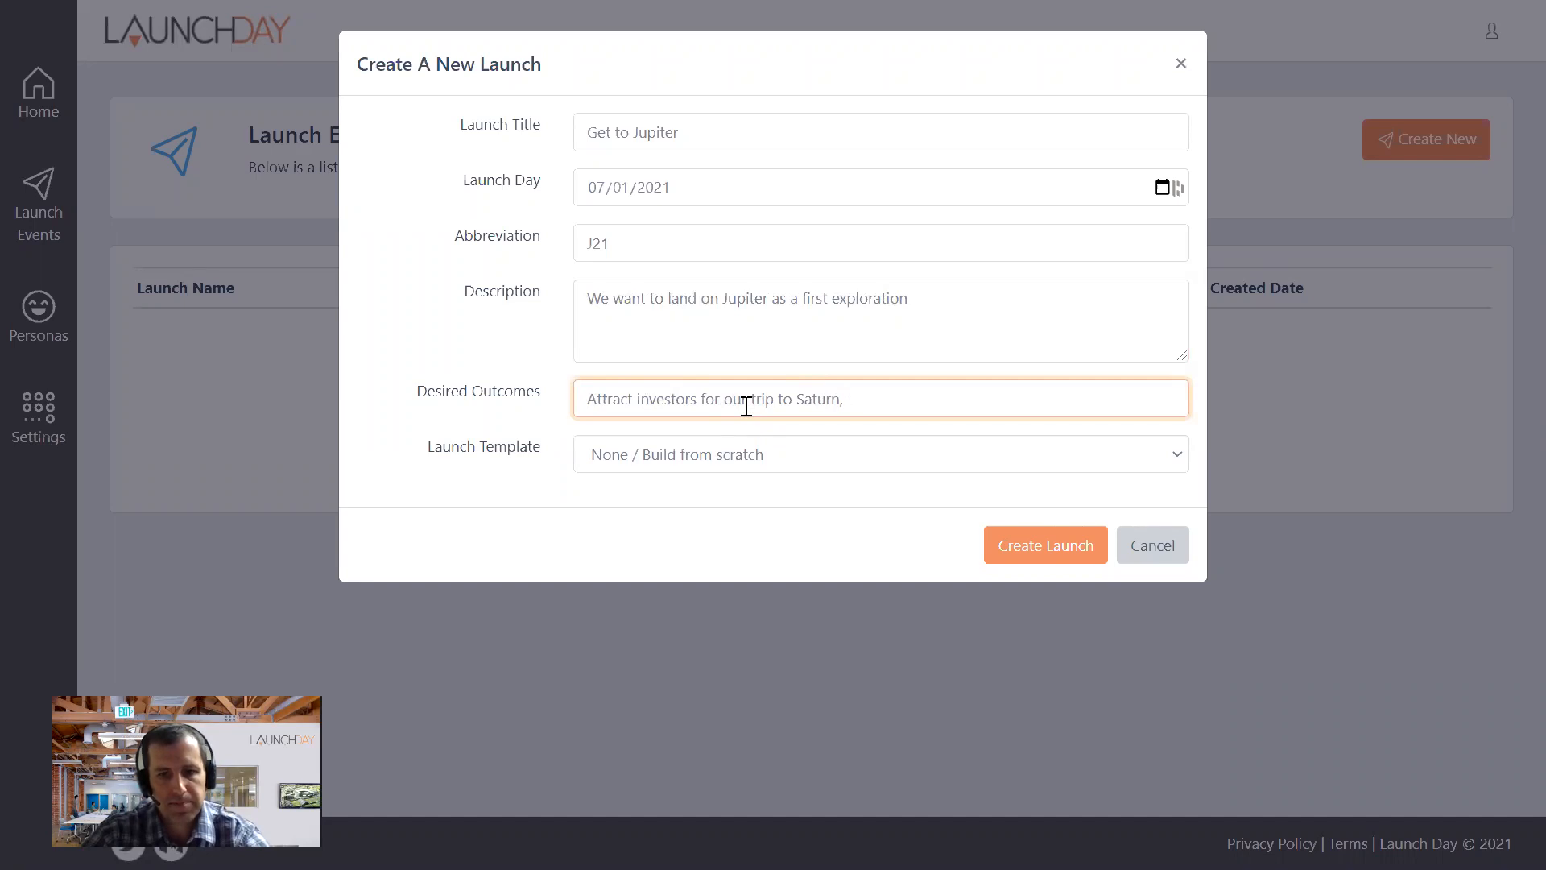
text( dominat)
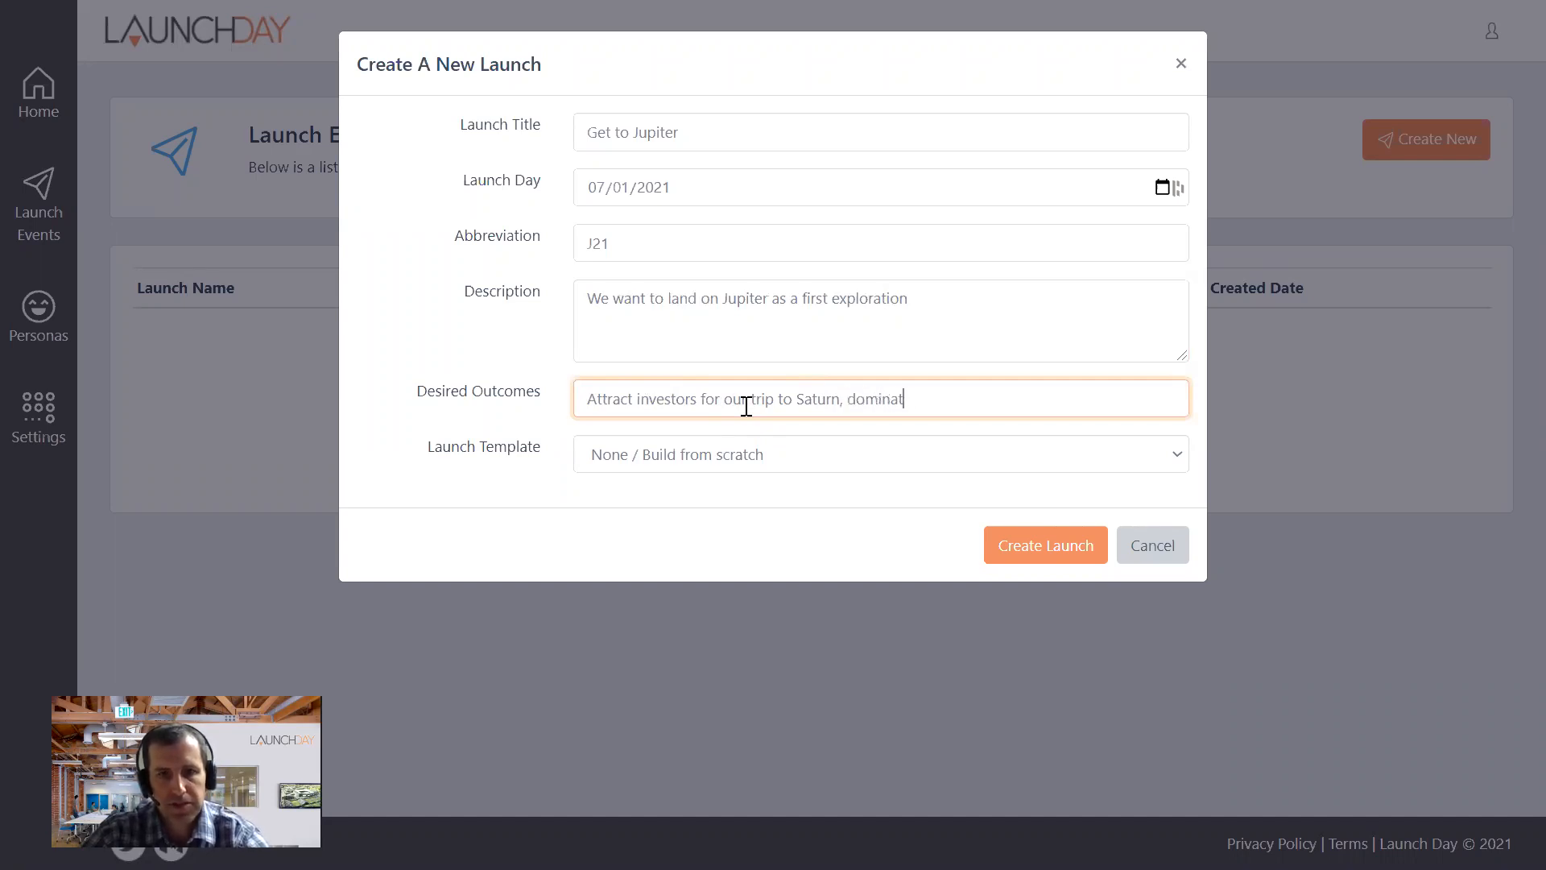
text(e the news cycle)
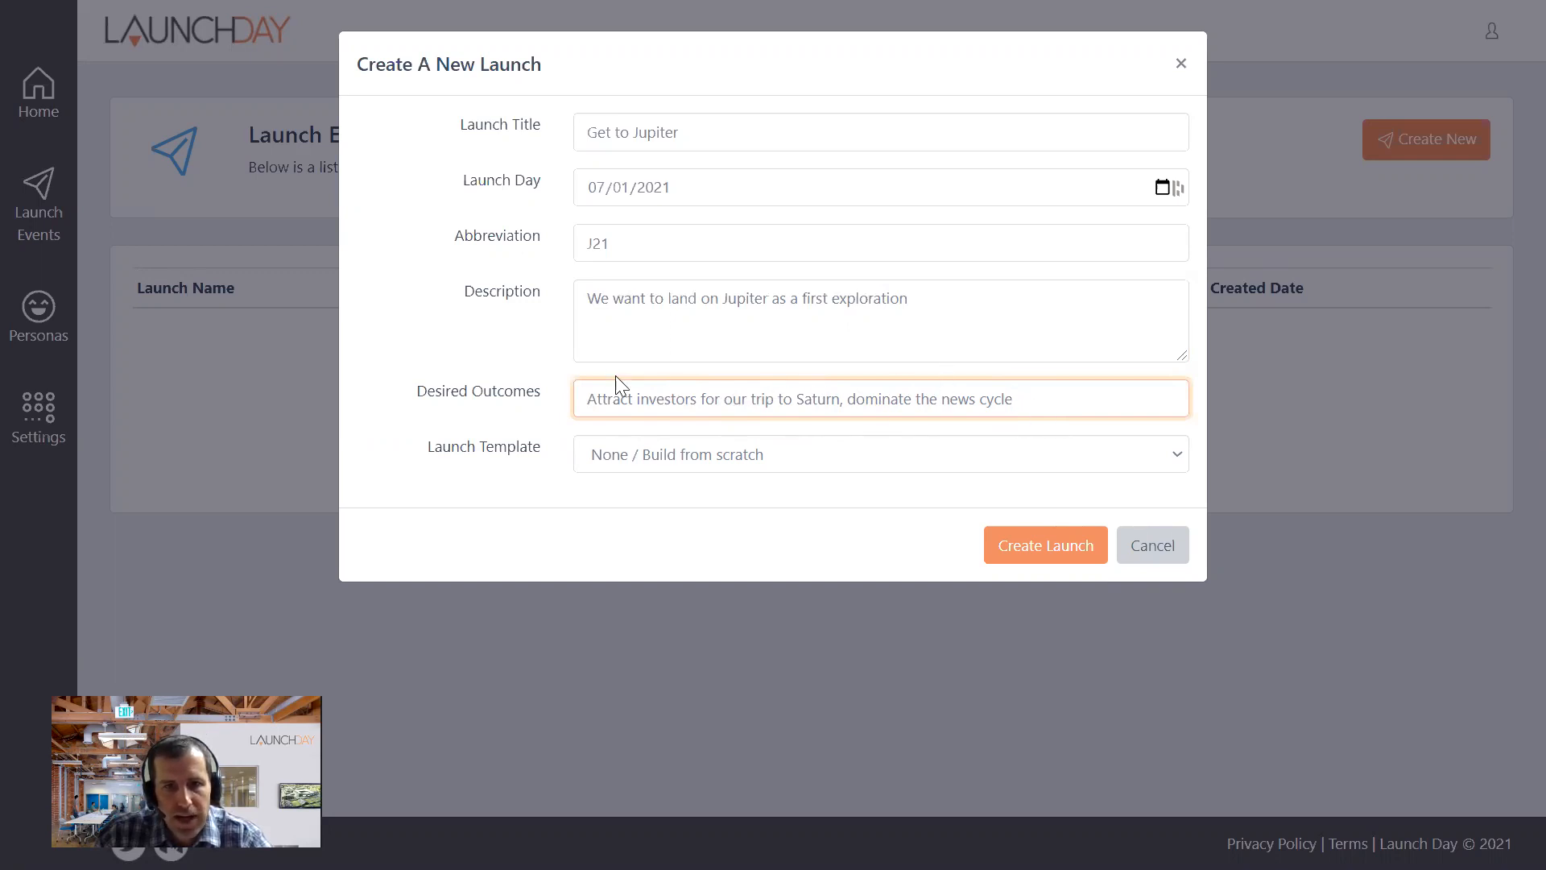
- Choose the "Launch Day Template: Full Product Launch" template and create the launch
click(747, 457)
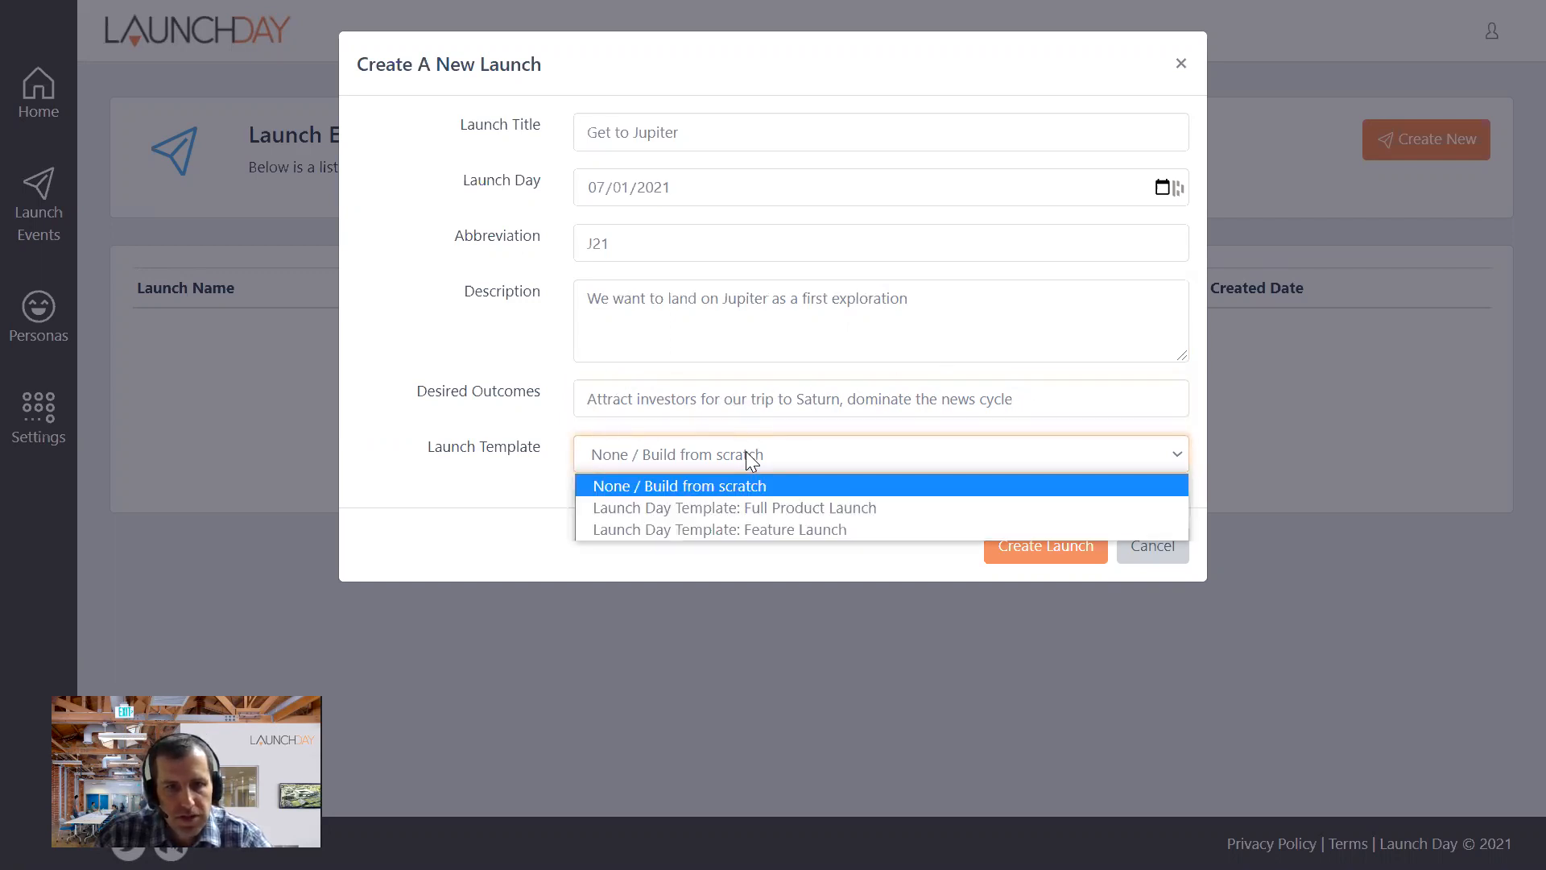
click(676, 450)
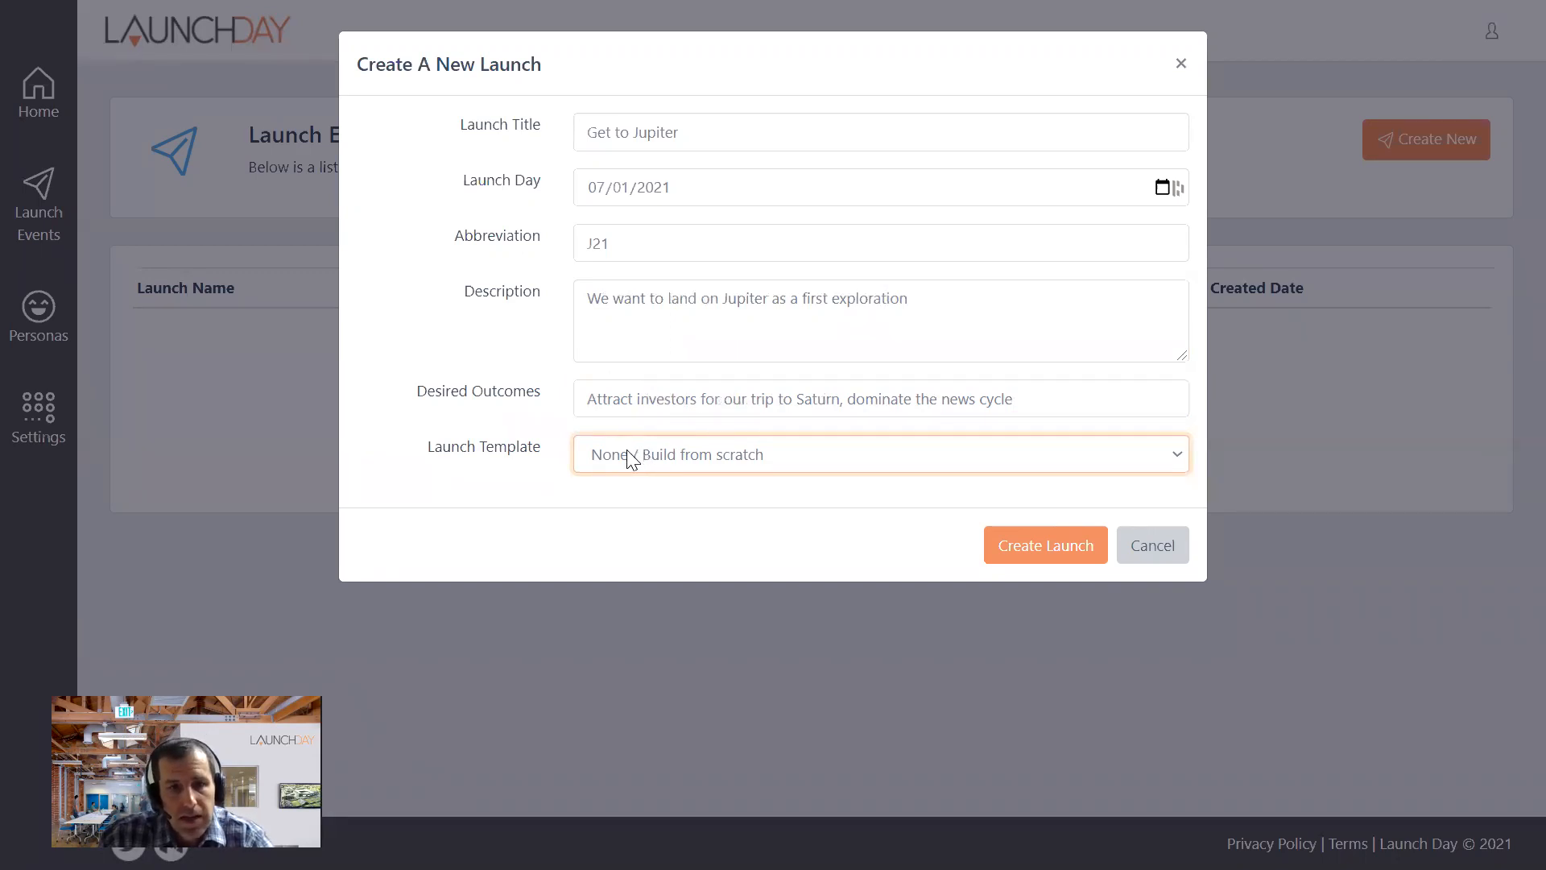
click(715, 456)
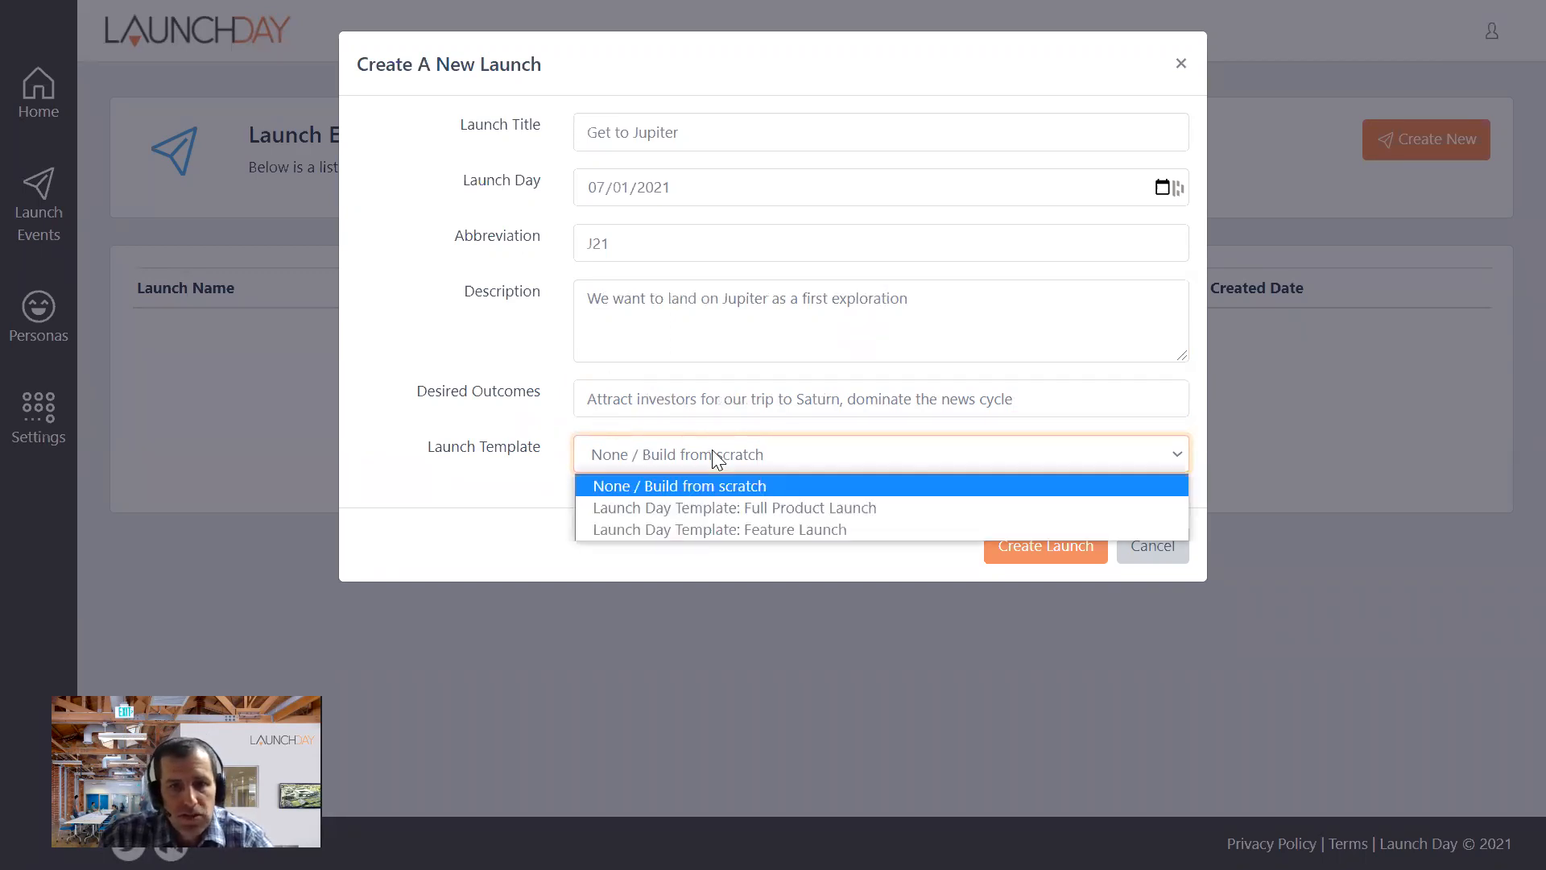
click(730, 511)
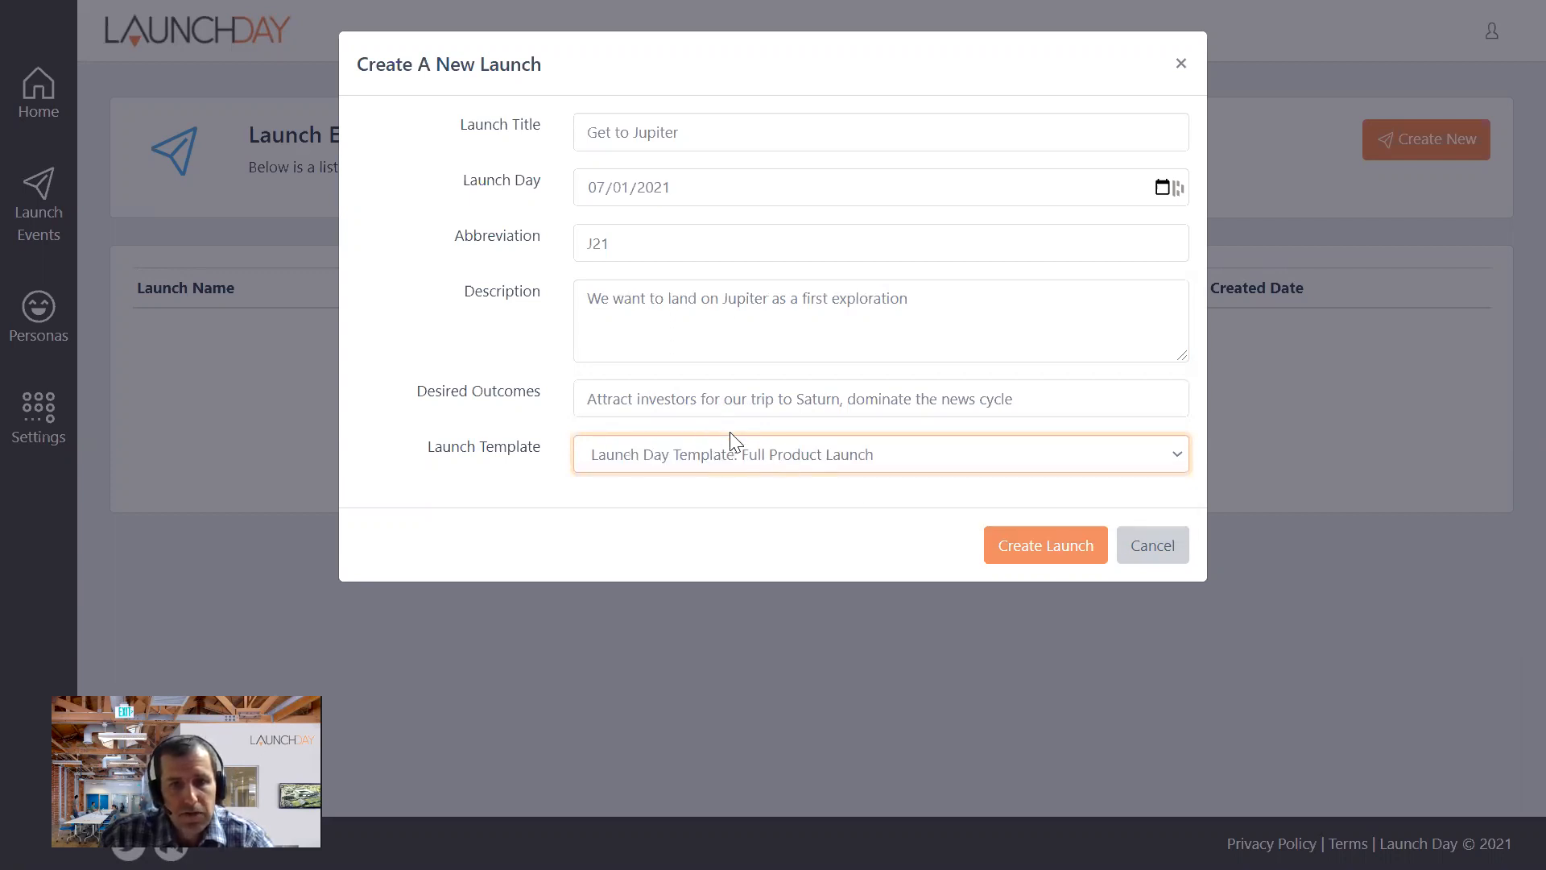
click(1026, 546)
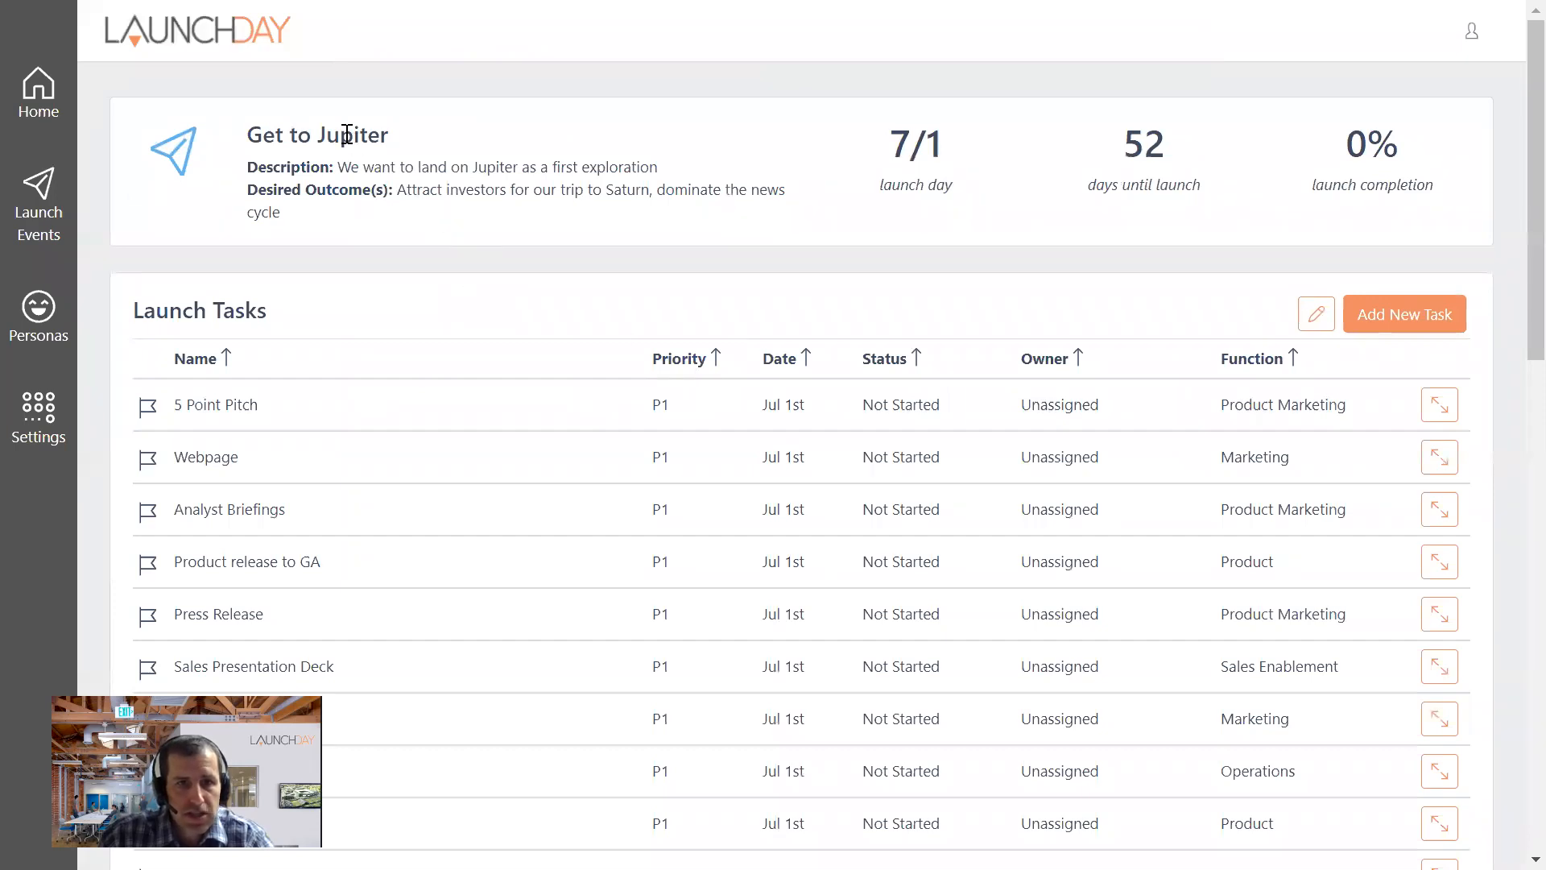
- Review the new launch's summary: description, desired outcomes, launch day, days until launch and completion
drag(392, 169, 556, 170)
drag(266, 192, 685, 227)
click(903, 141)
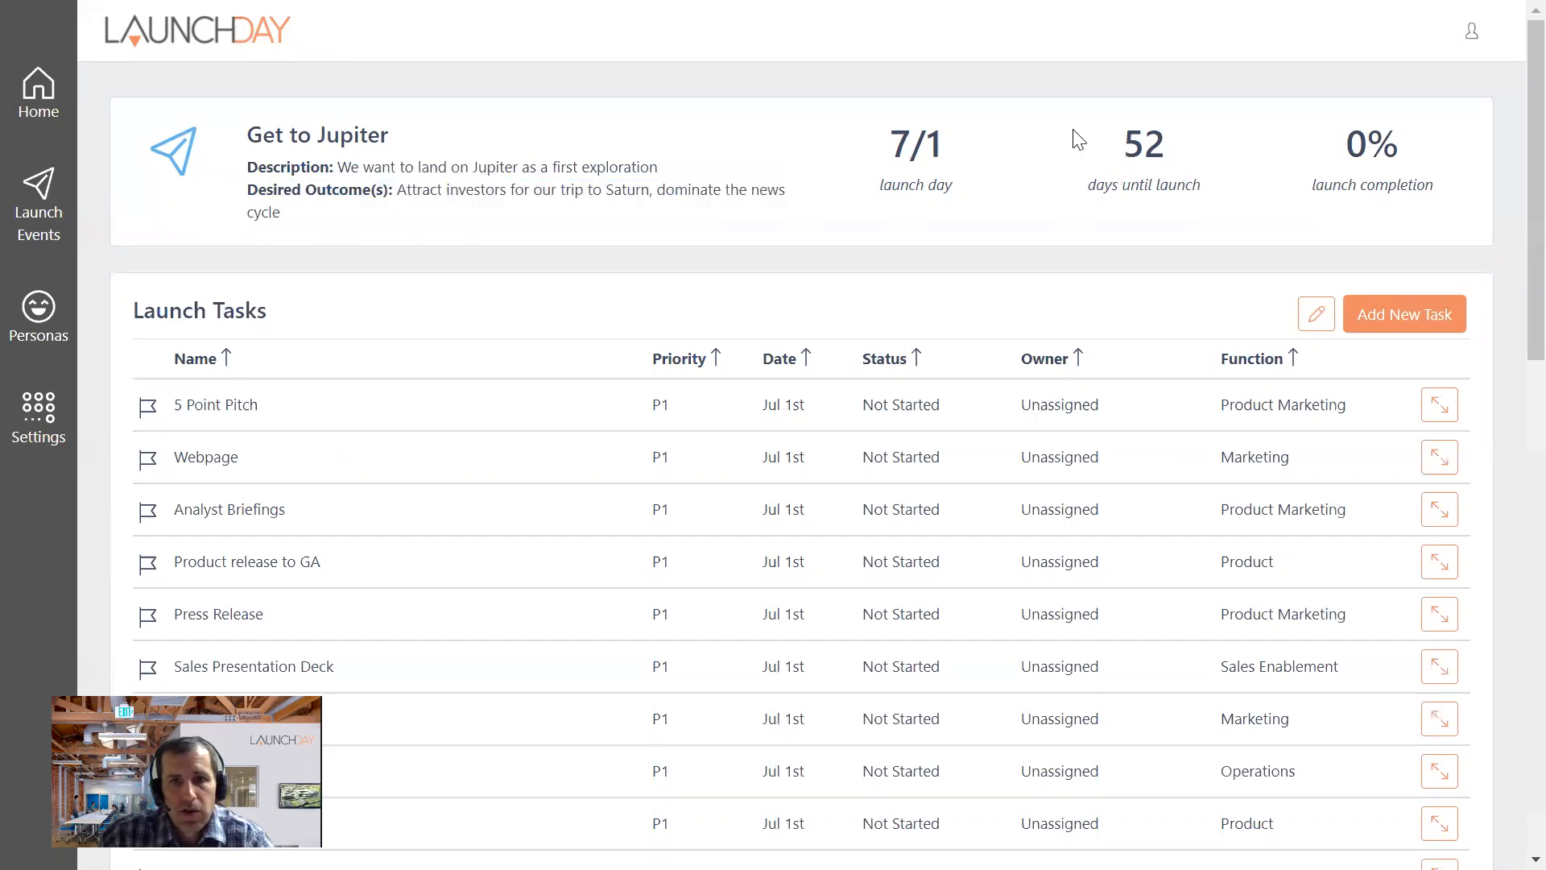
drag(1121, 132, 1200, 179)
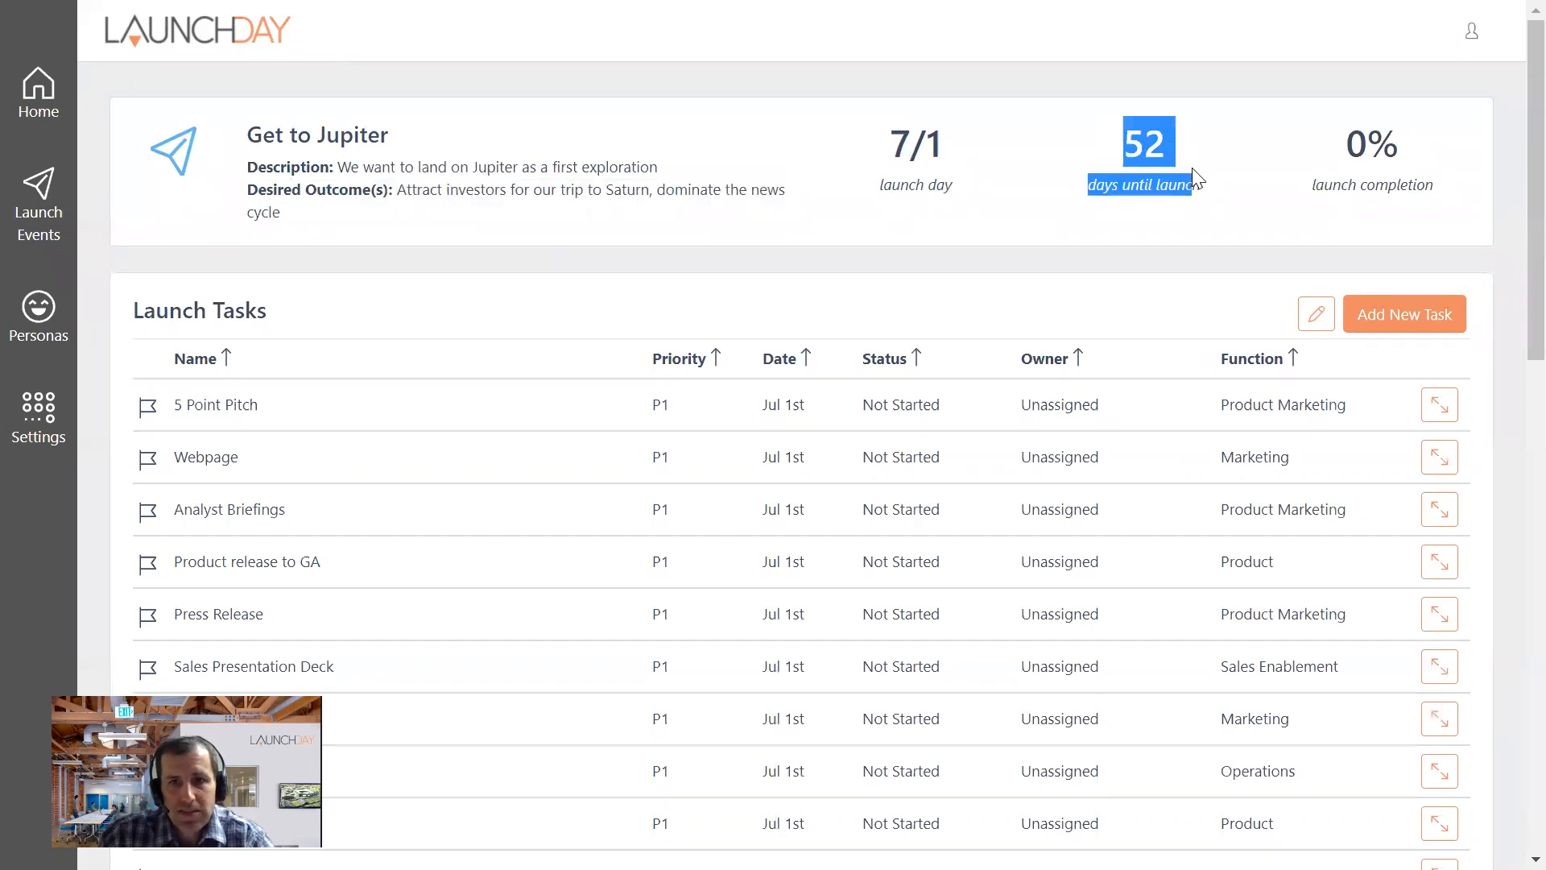
click(1331, 151)
double_click(1374, 145)
click(1377, 149)
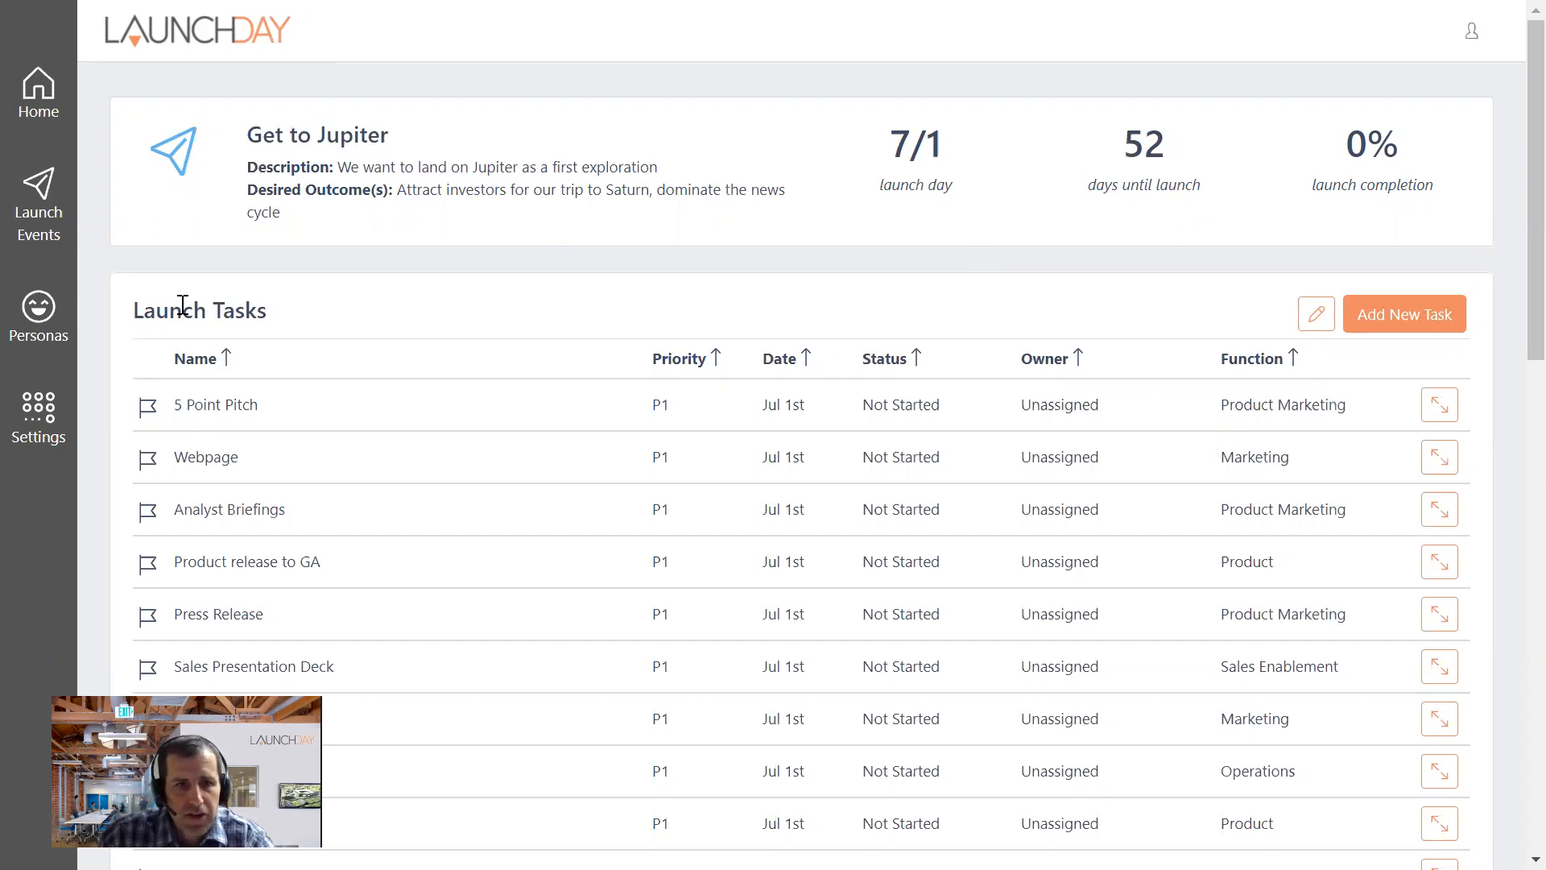
- Look through the full list of launch tasks supplied by the template
scroll(257, 363, down, 10)
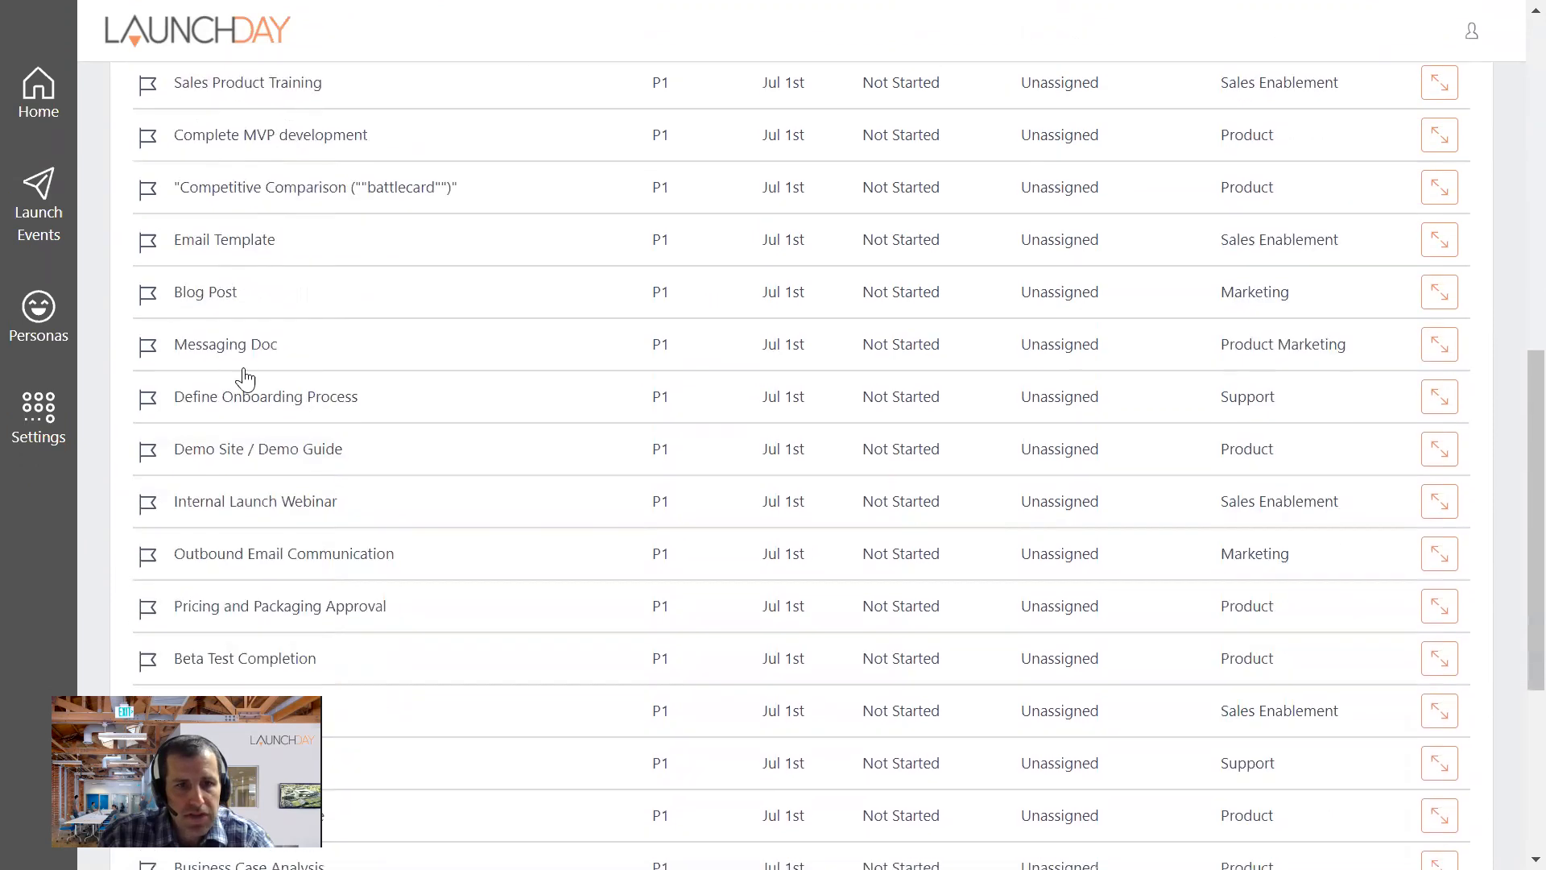
scroll(234, 346, down, 5)
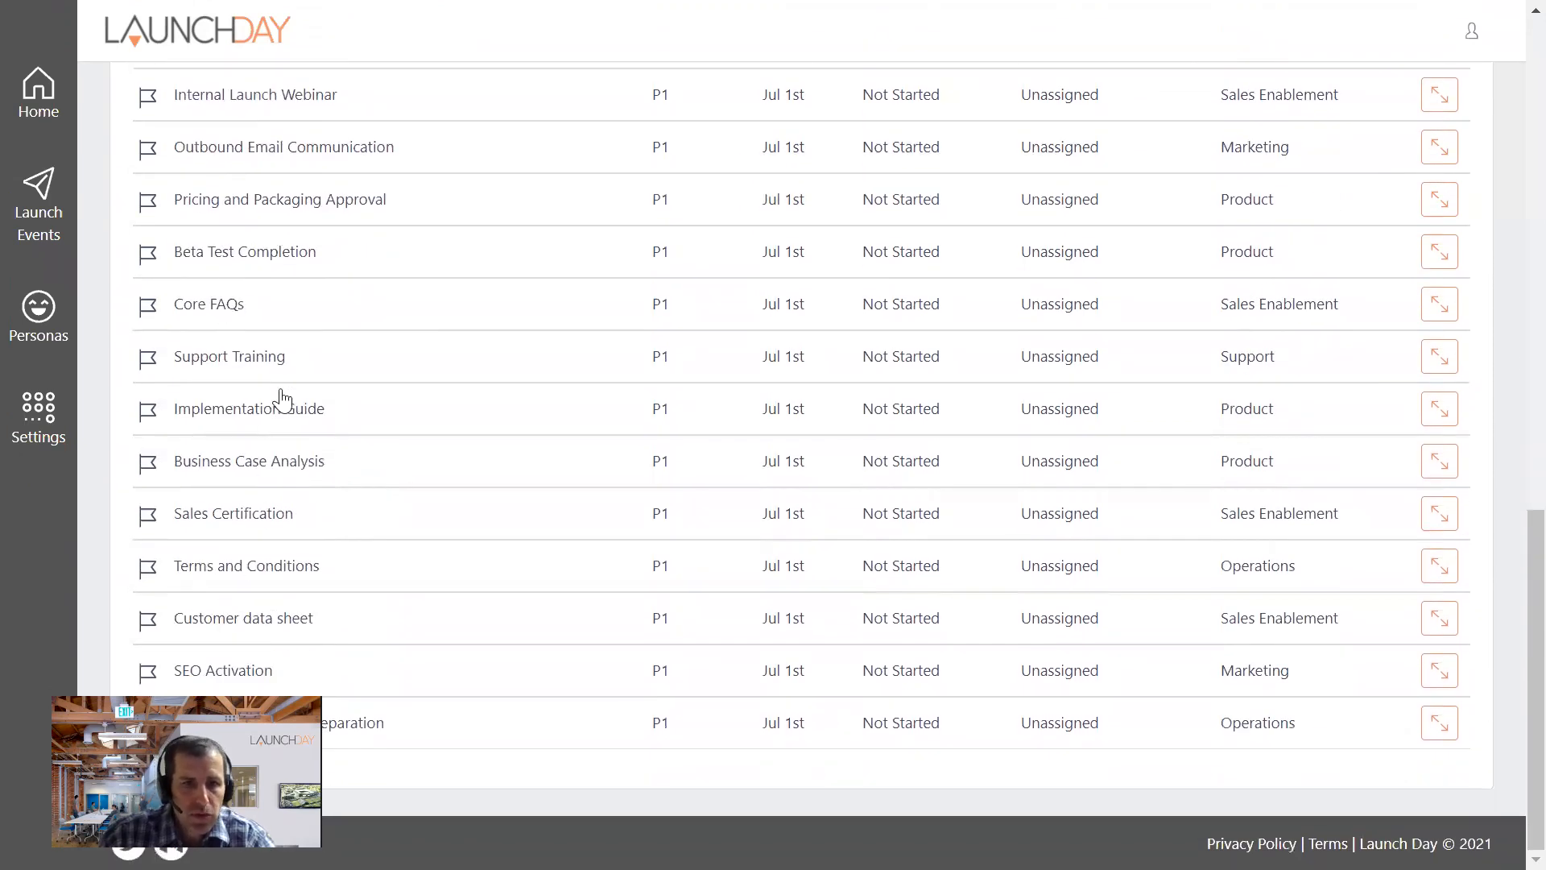
scroll(281, 399, up, 10)
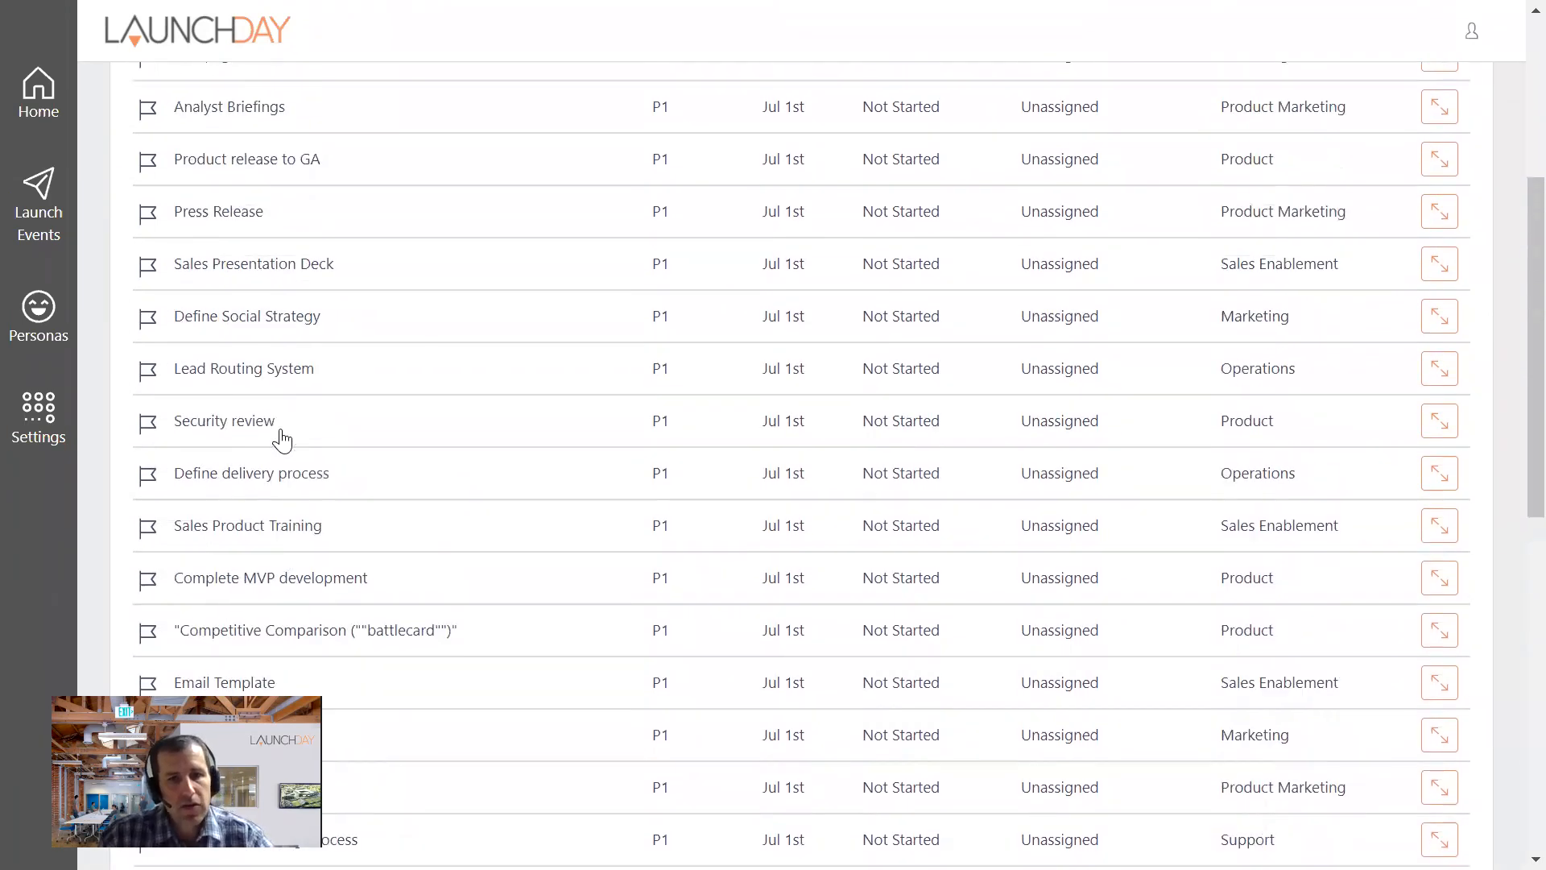
scroll(282, 438, up, 5)
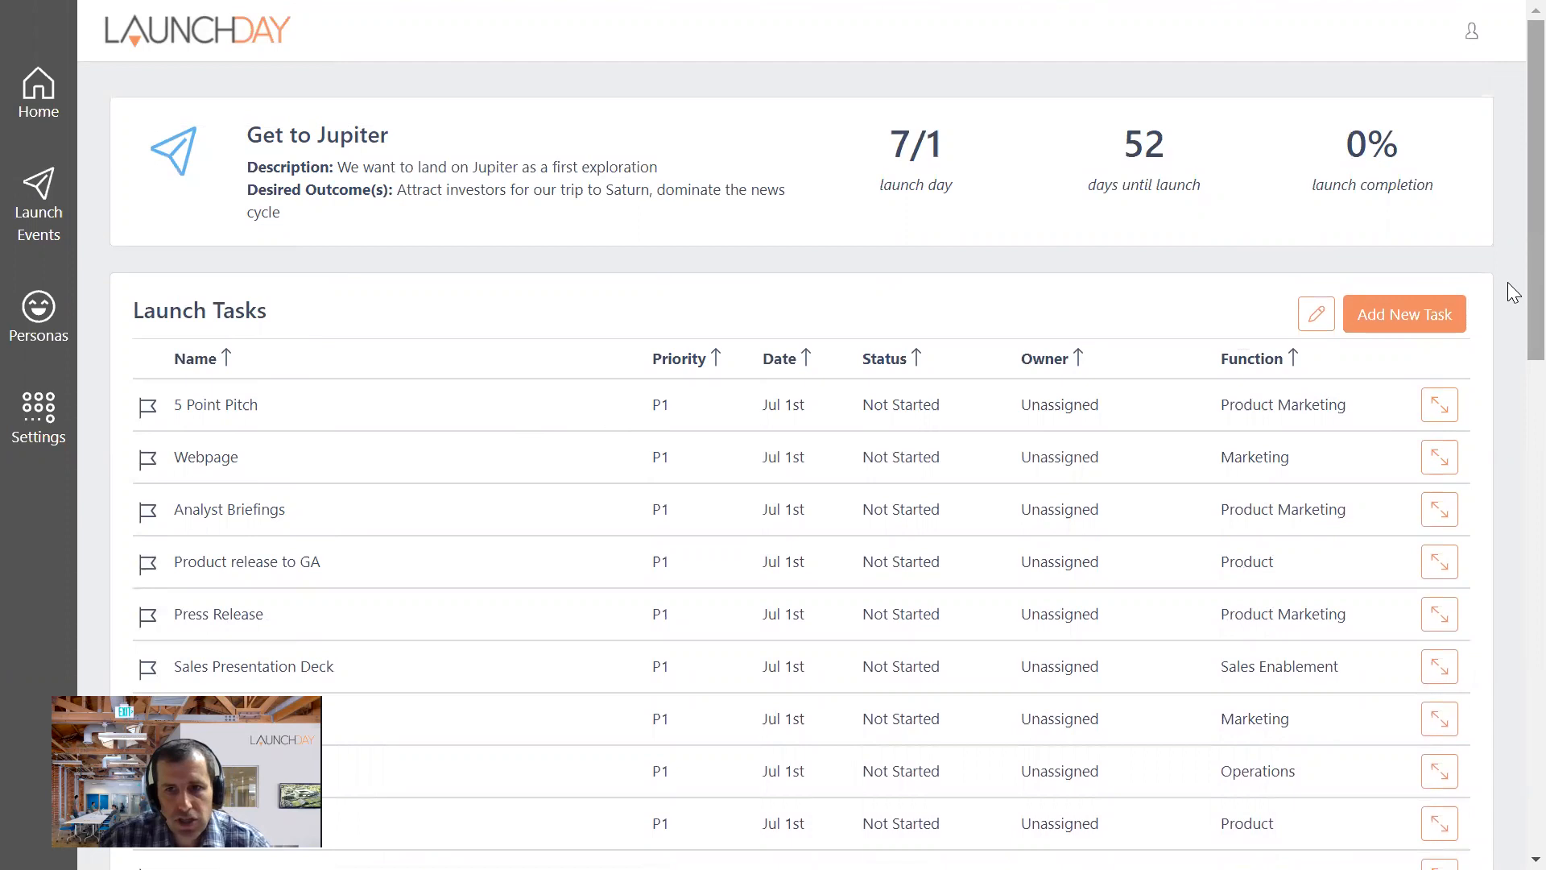
scroll(1514, 313, down, 1)
scroll(1512, 322, down, 3)
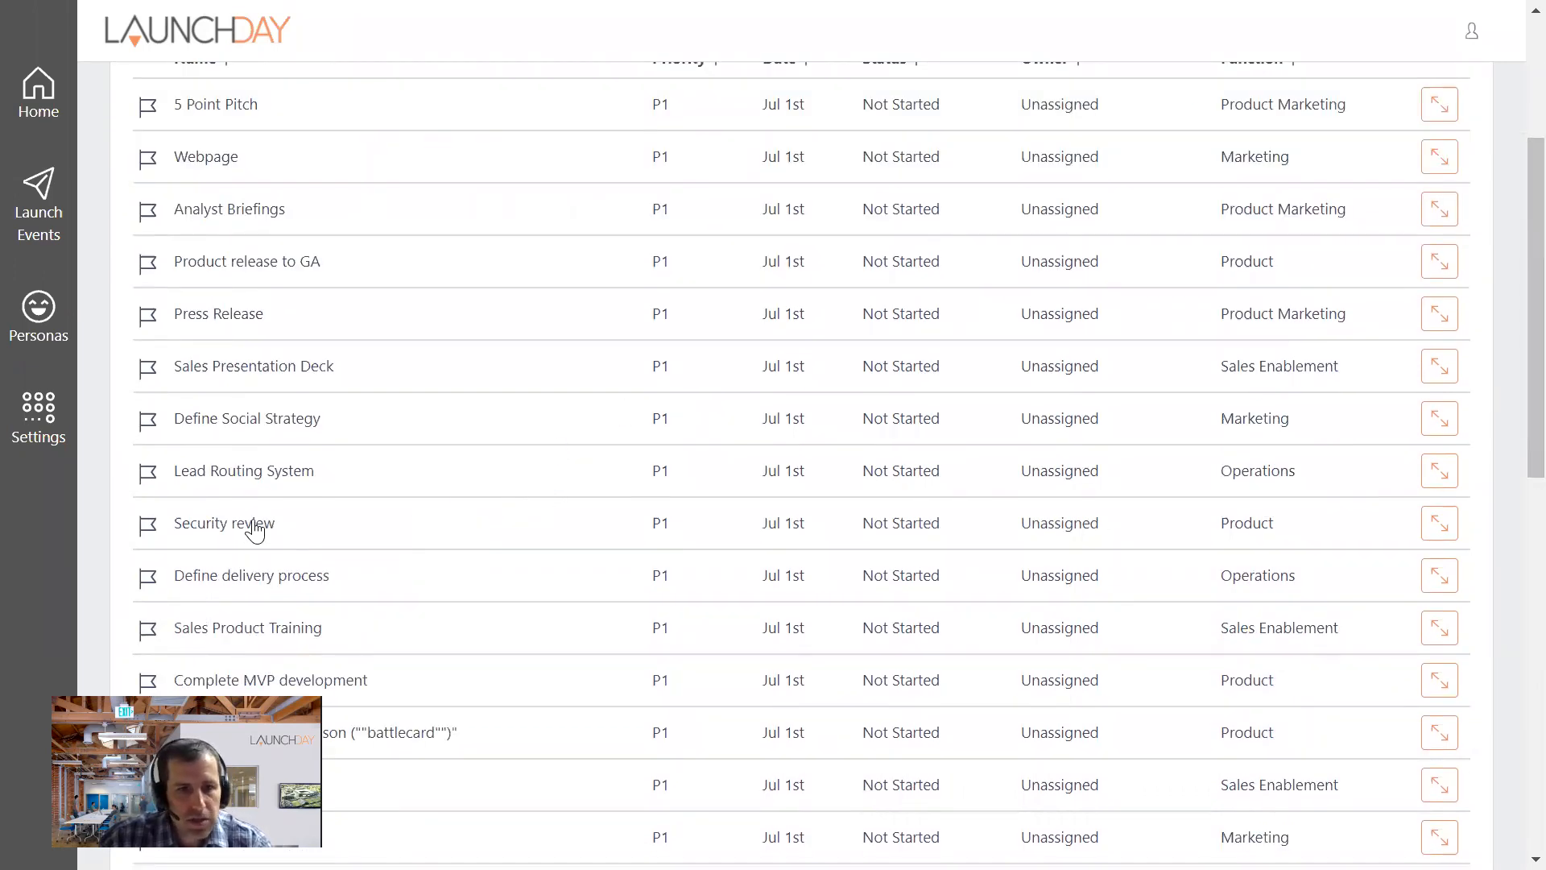
scroll(316, 408, up, 1)
scroll(316, 409, up, 3)
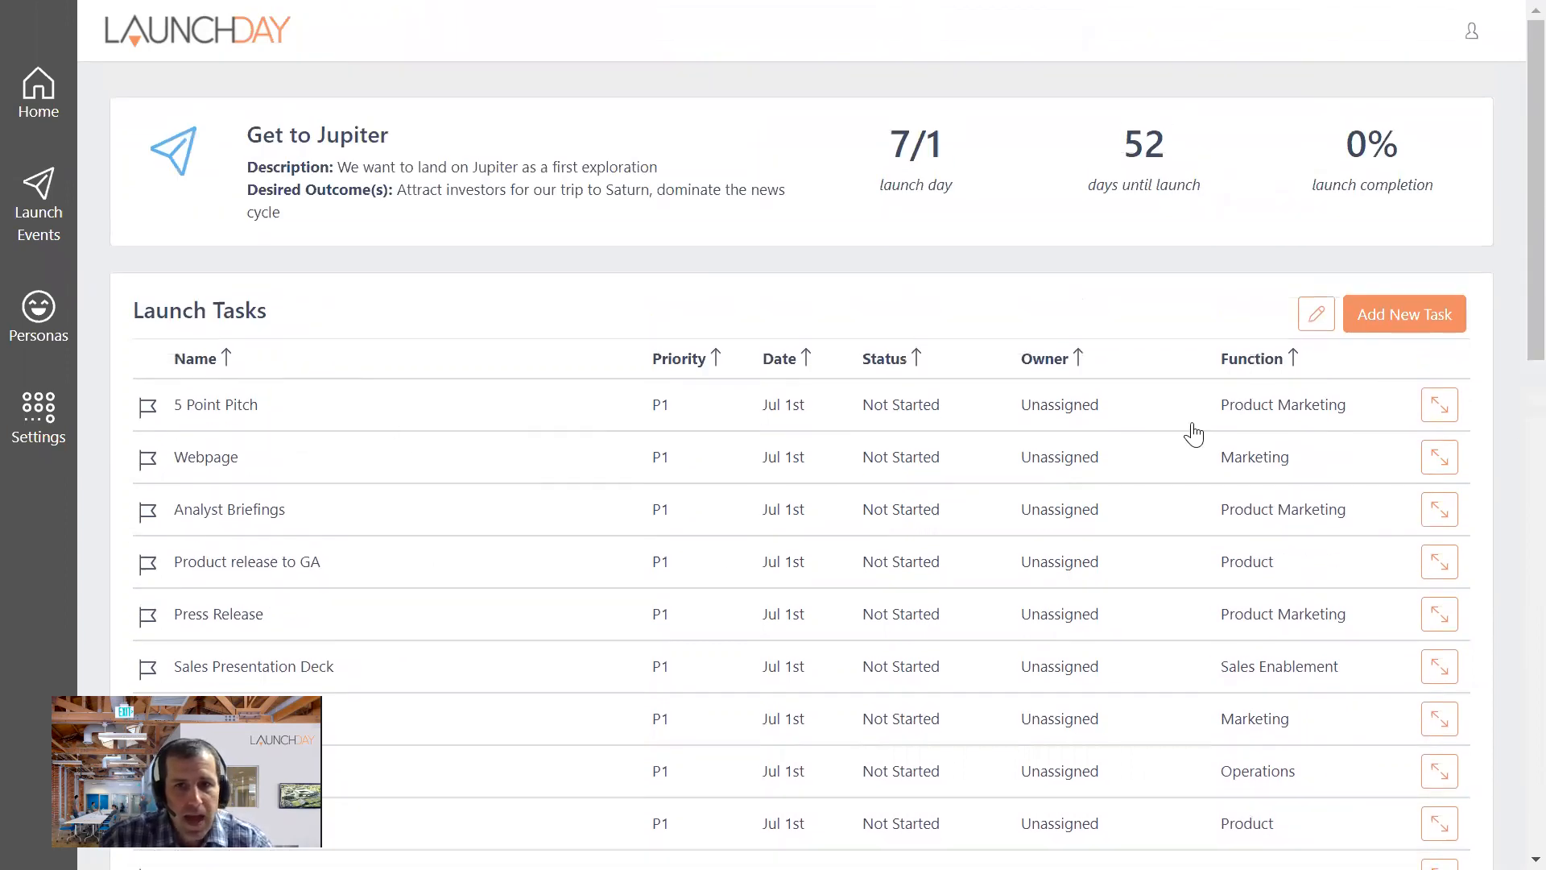
- Make the launch task list editable and delete the Analyst Briefings task
click(1315, 314)
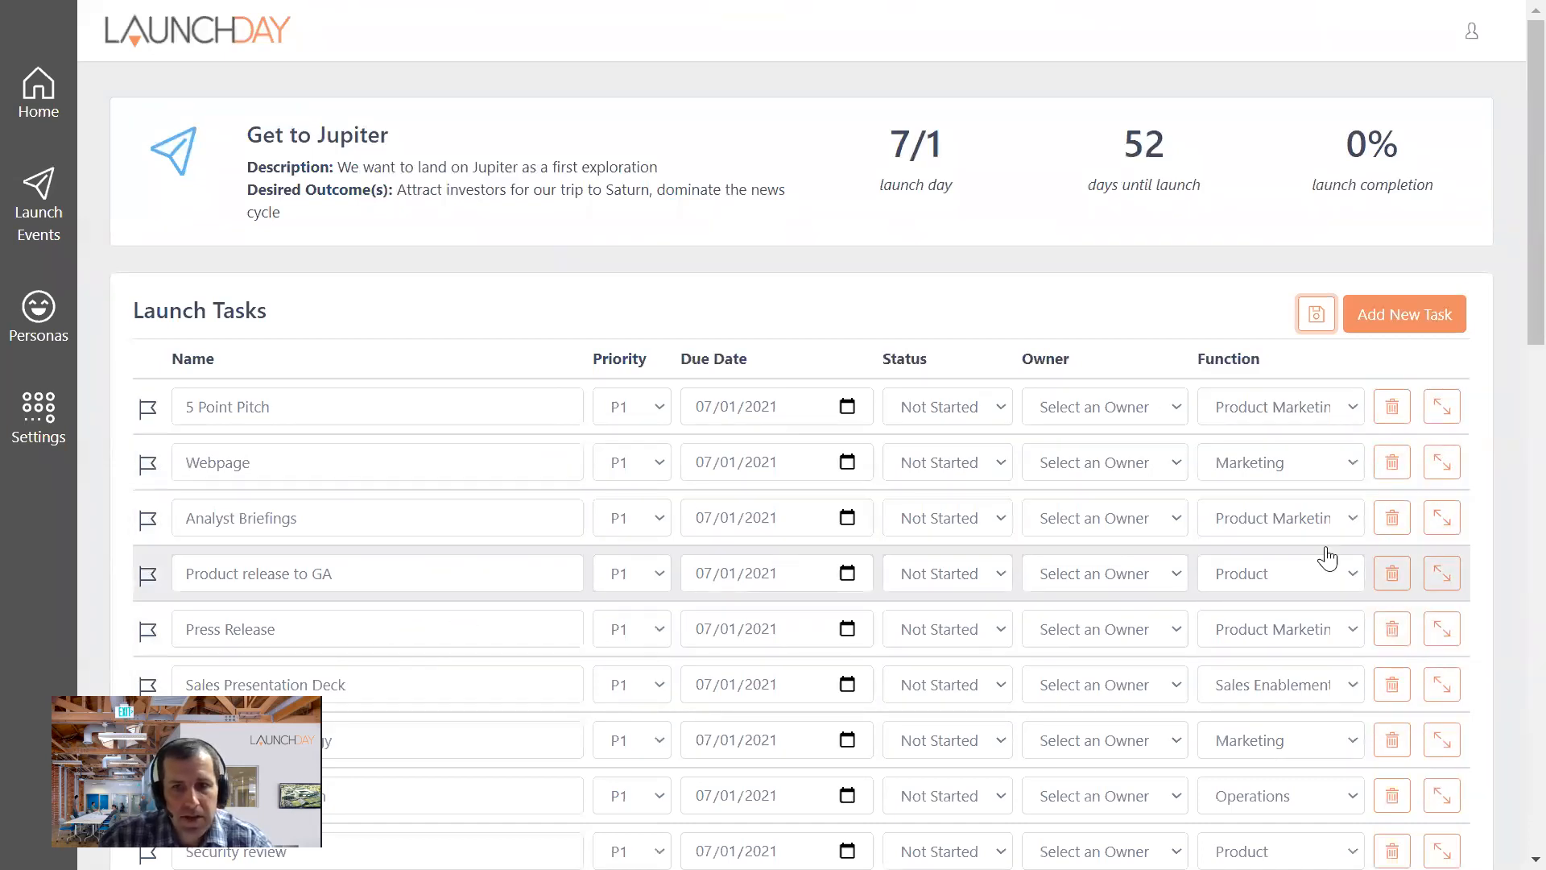
click(1392, 518)
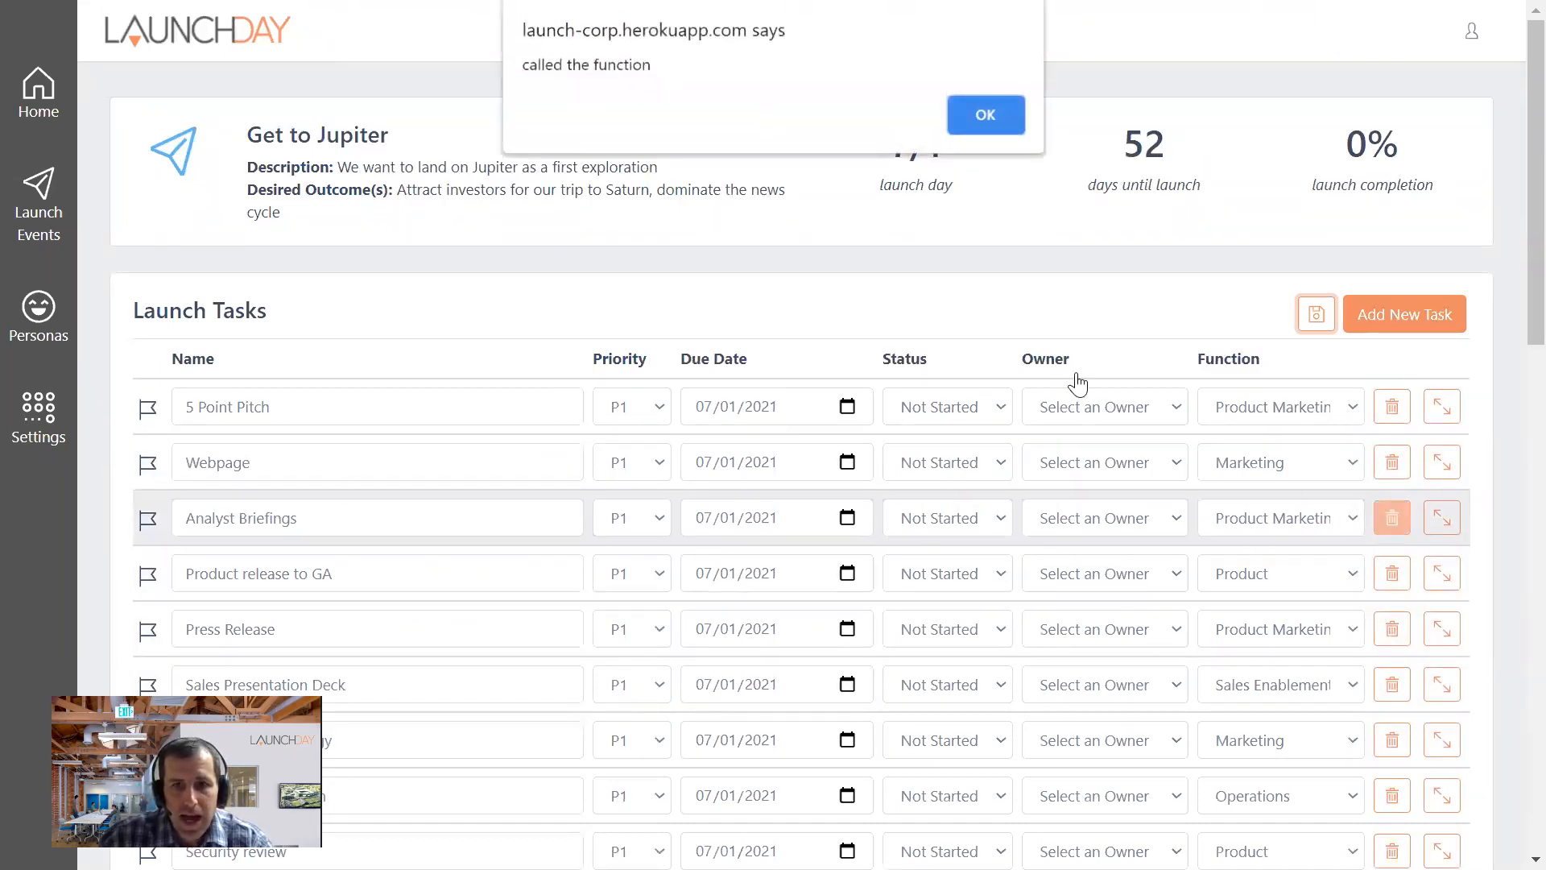
click(978, 113)
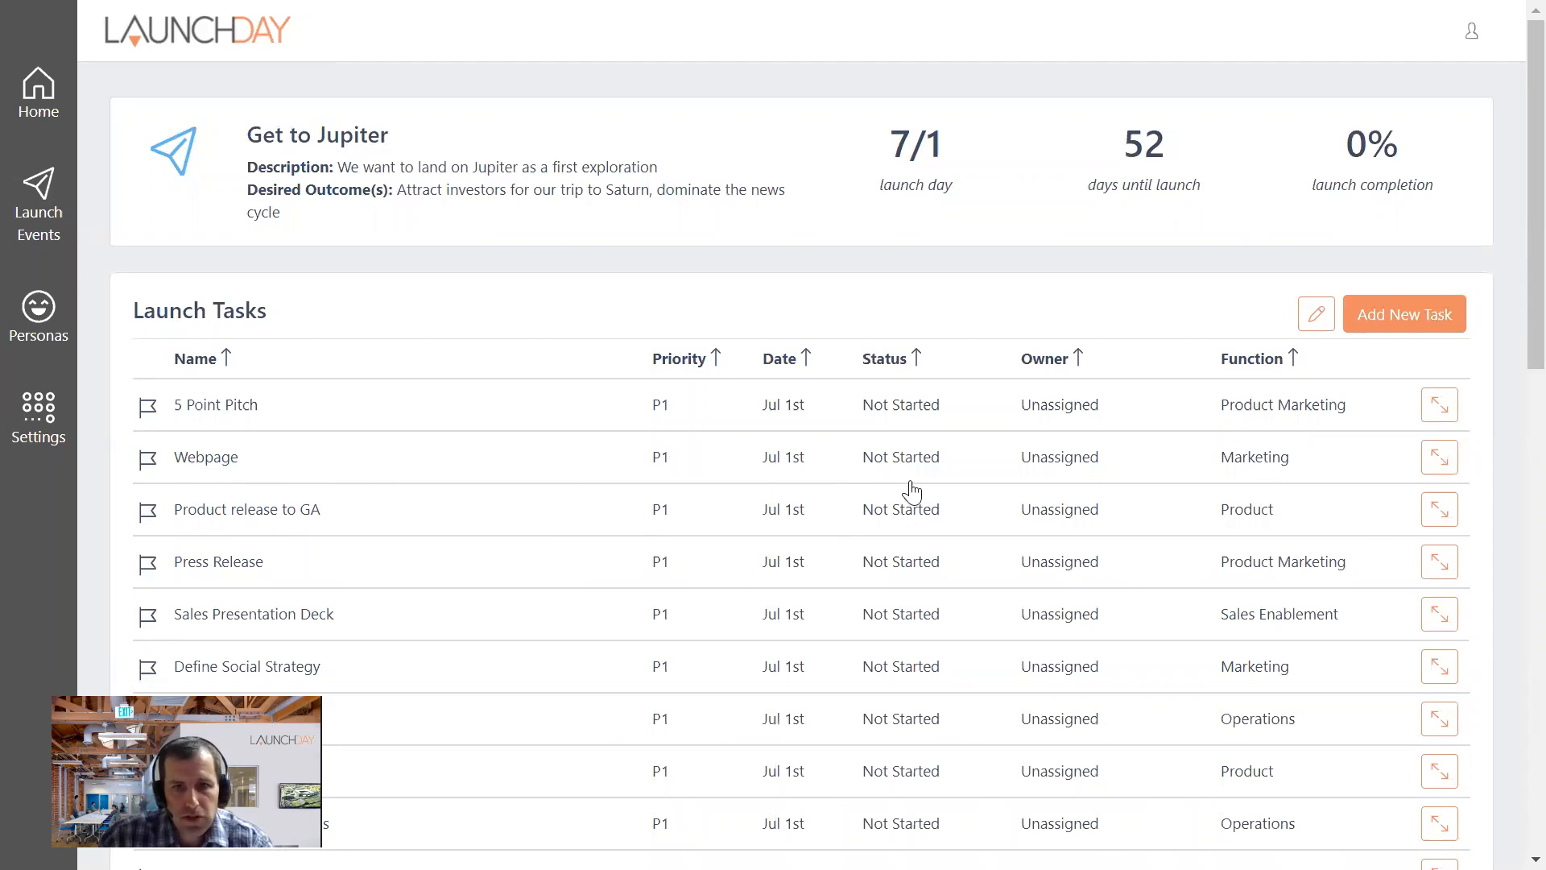
- Edit the Webpage task: set its priority to P2, its status to In Progress and its owner to the second listed team member
click(1315, 313)
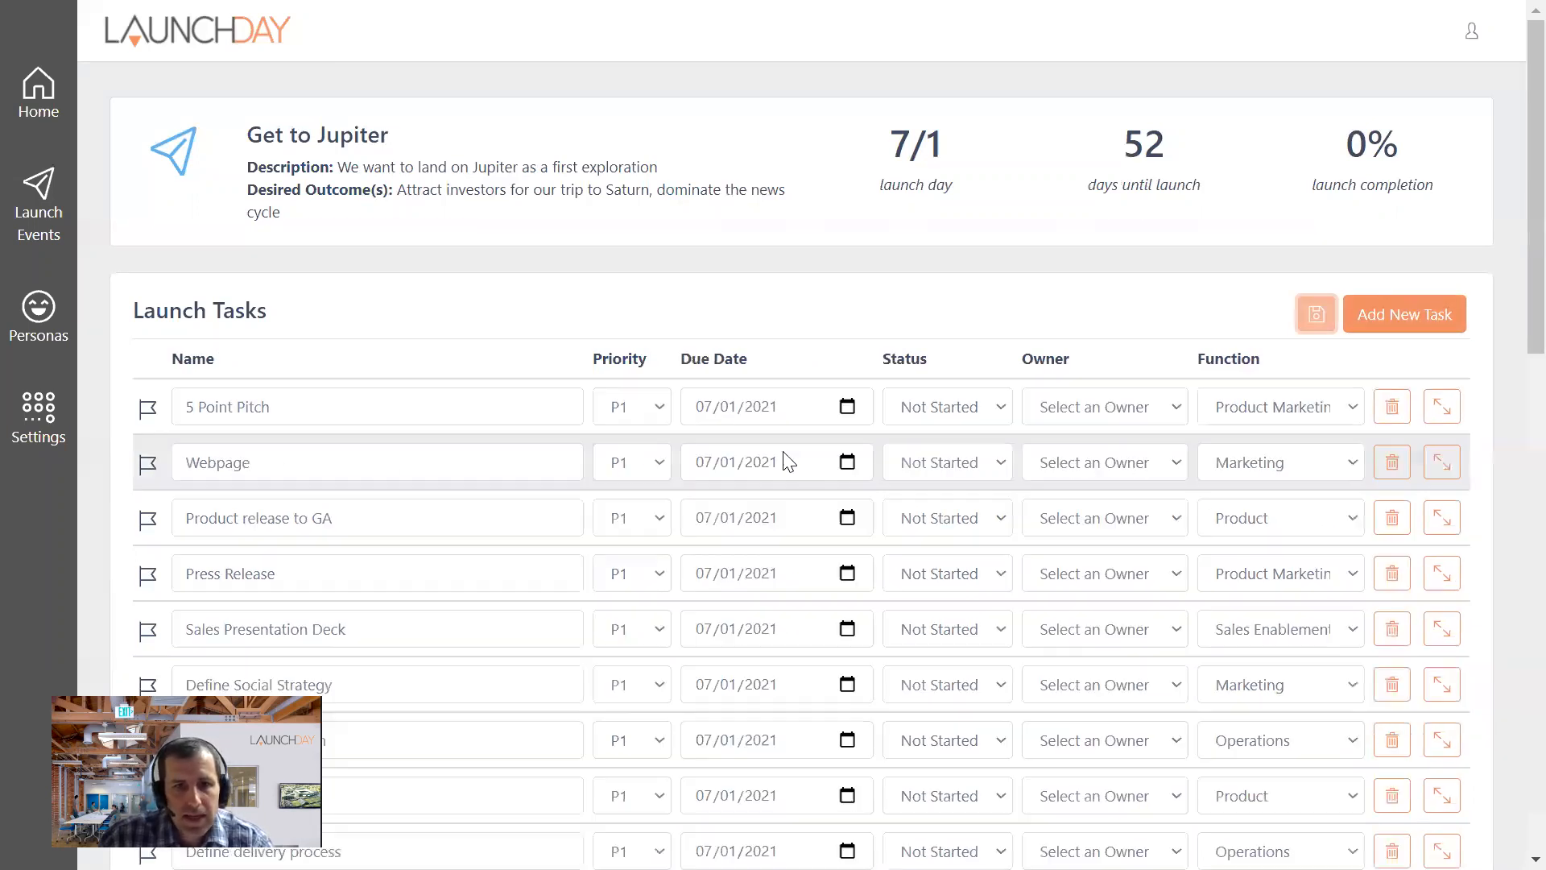
click(659, 475)
click(627, 517)
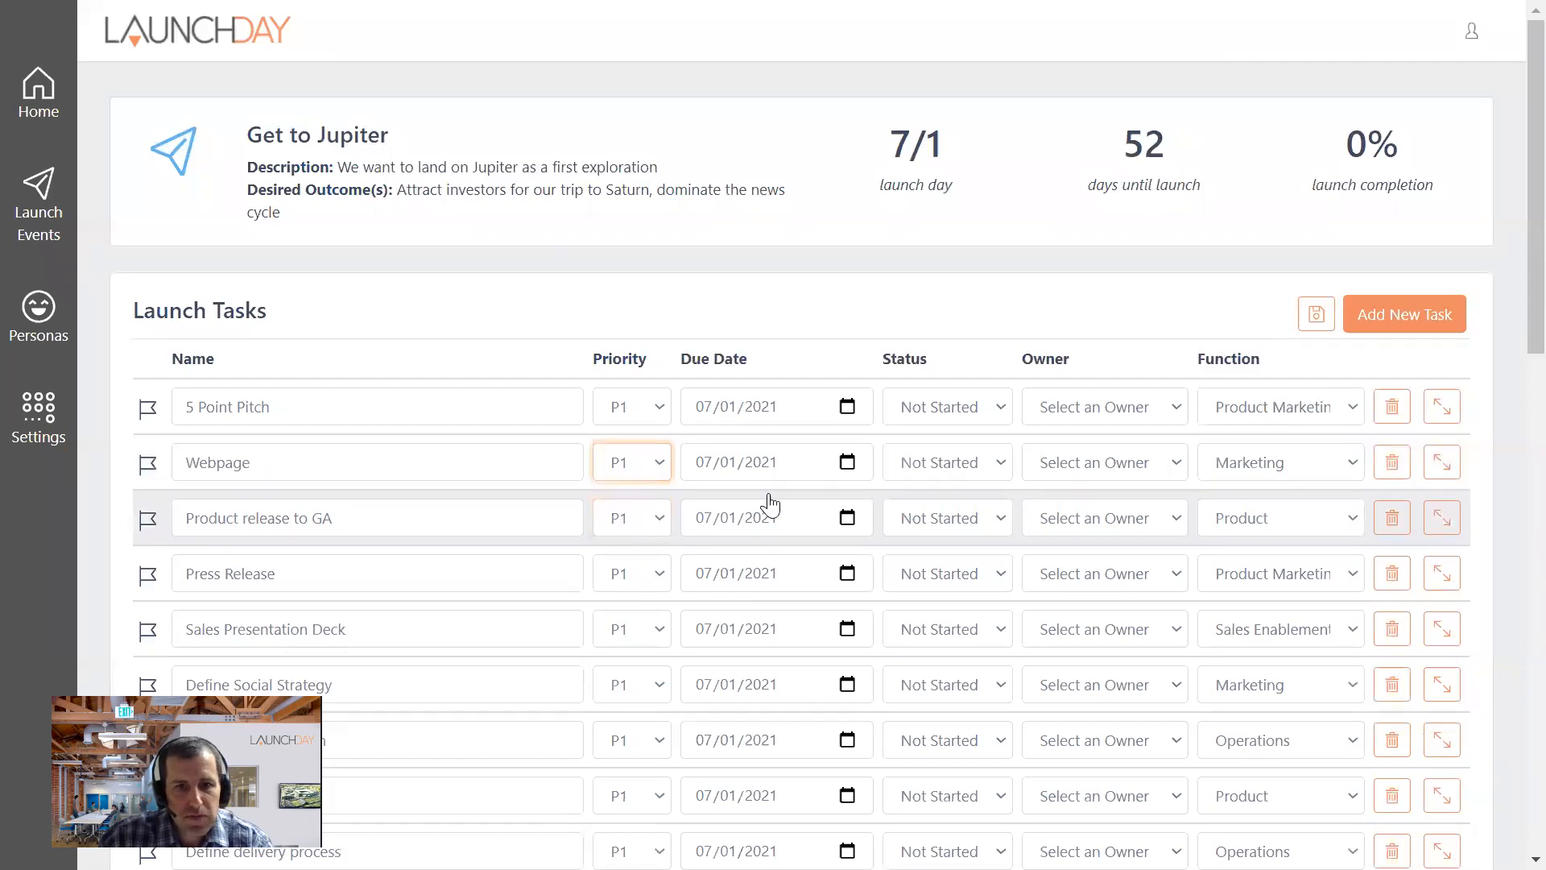
click(970, 471)
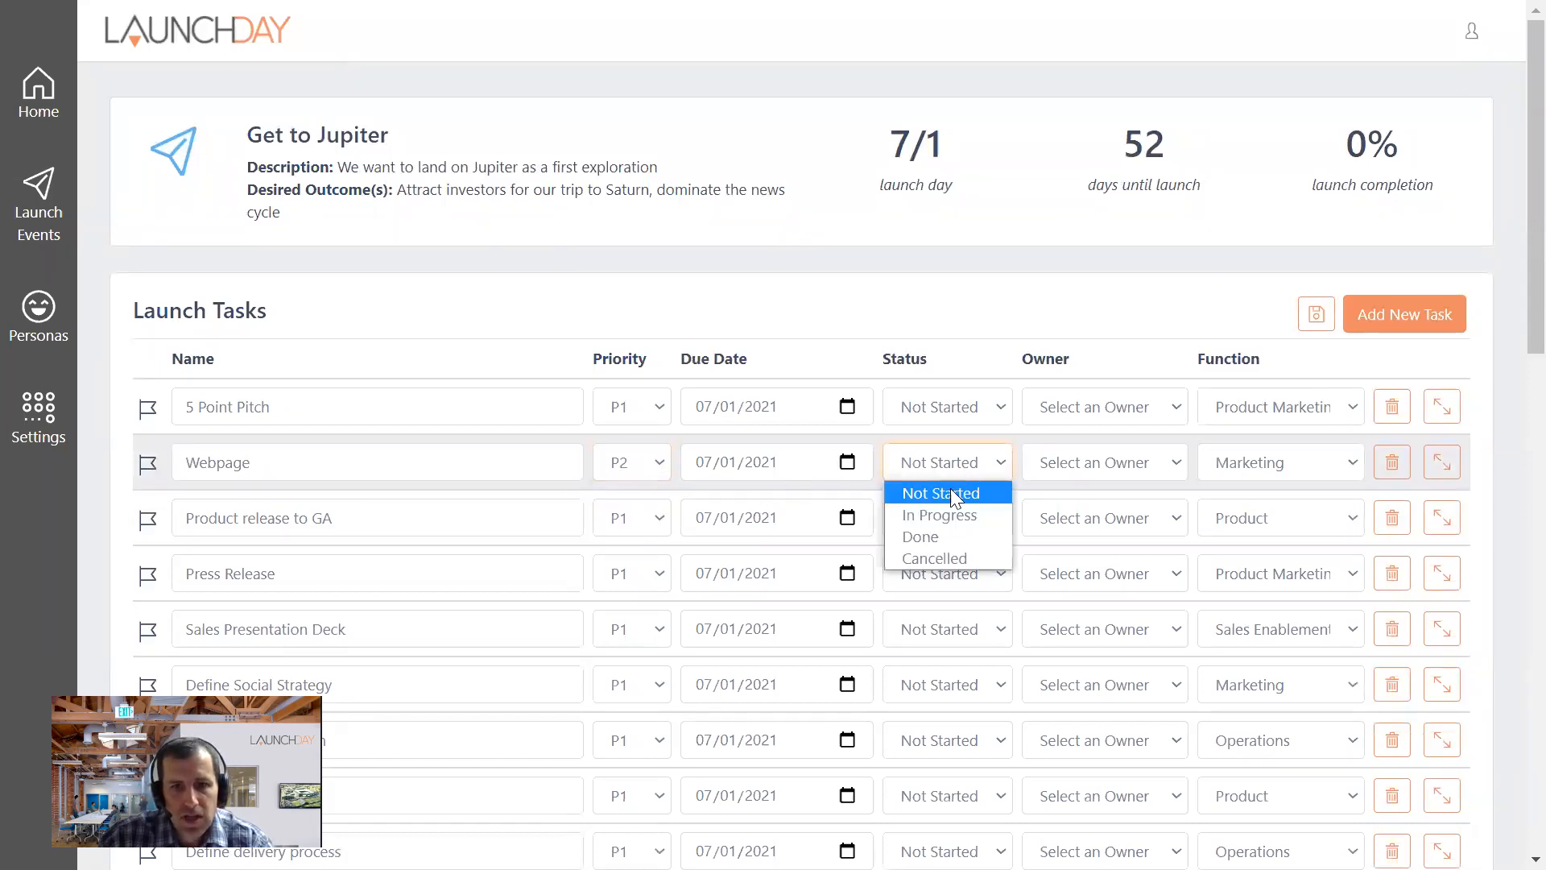
click(958, 515)
click(1083, 465)
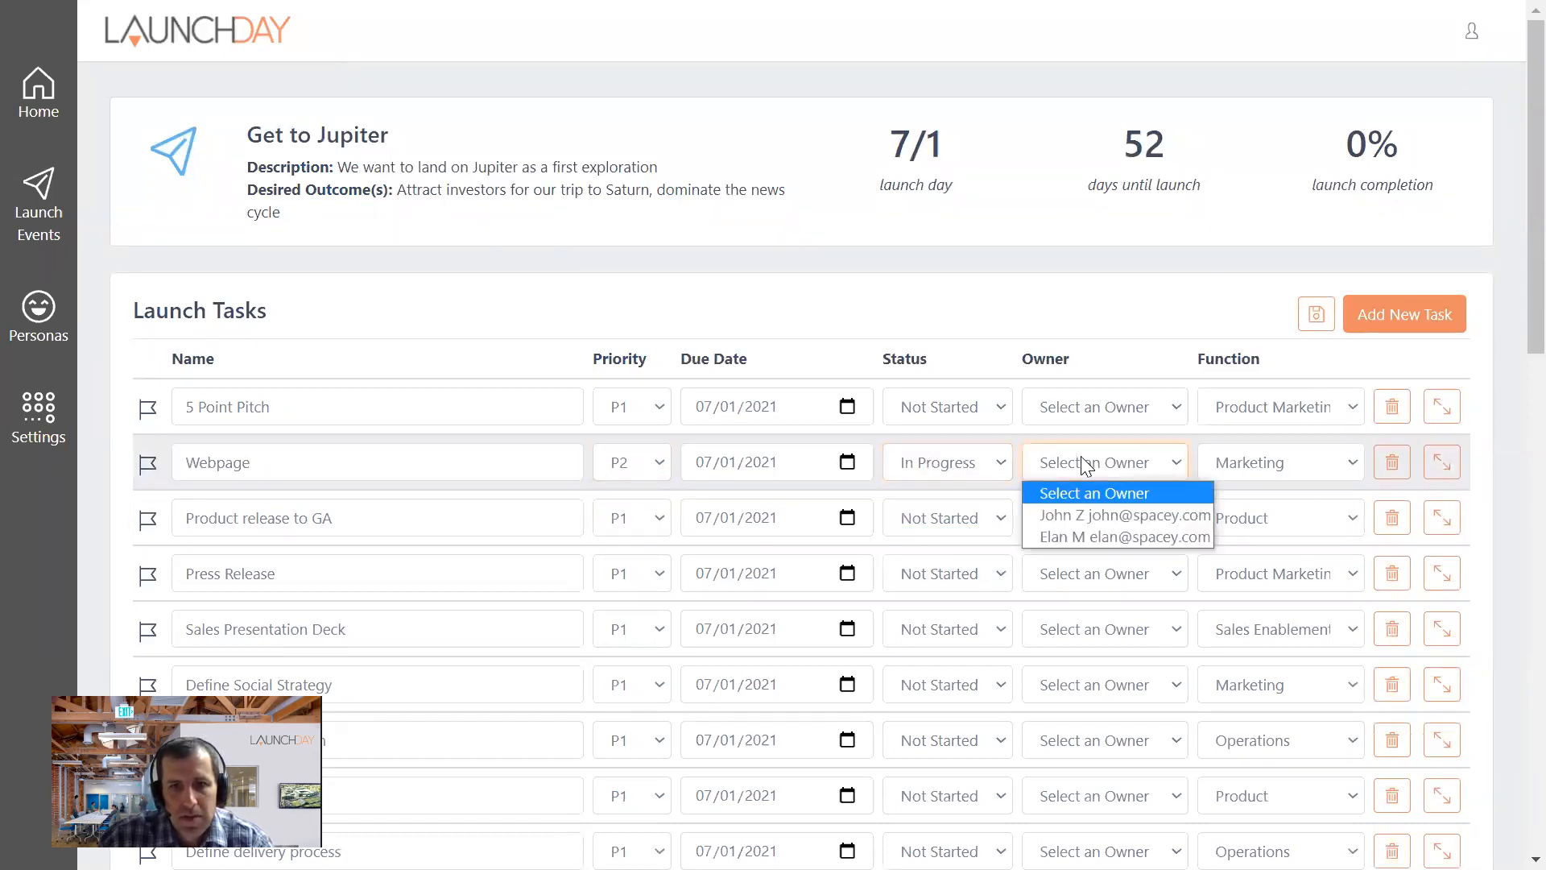
click(1085, 533)
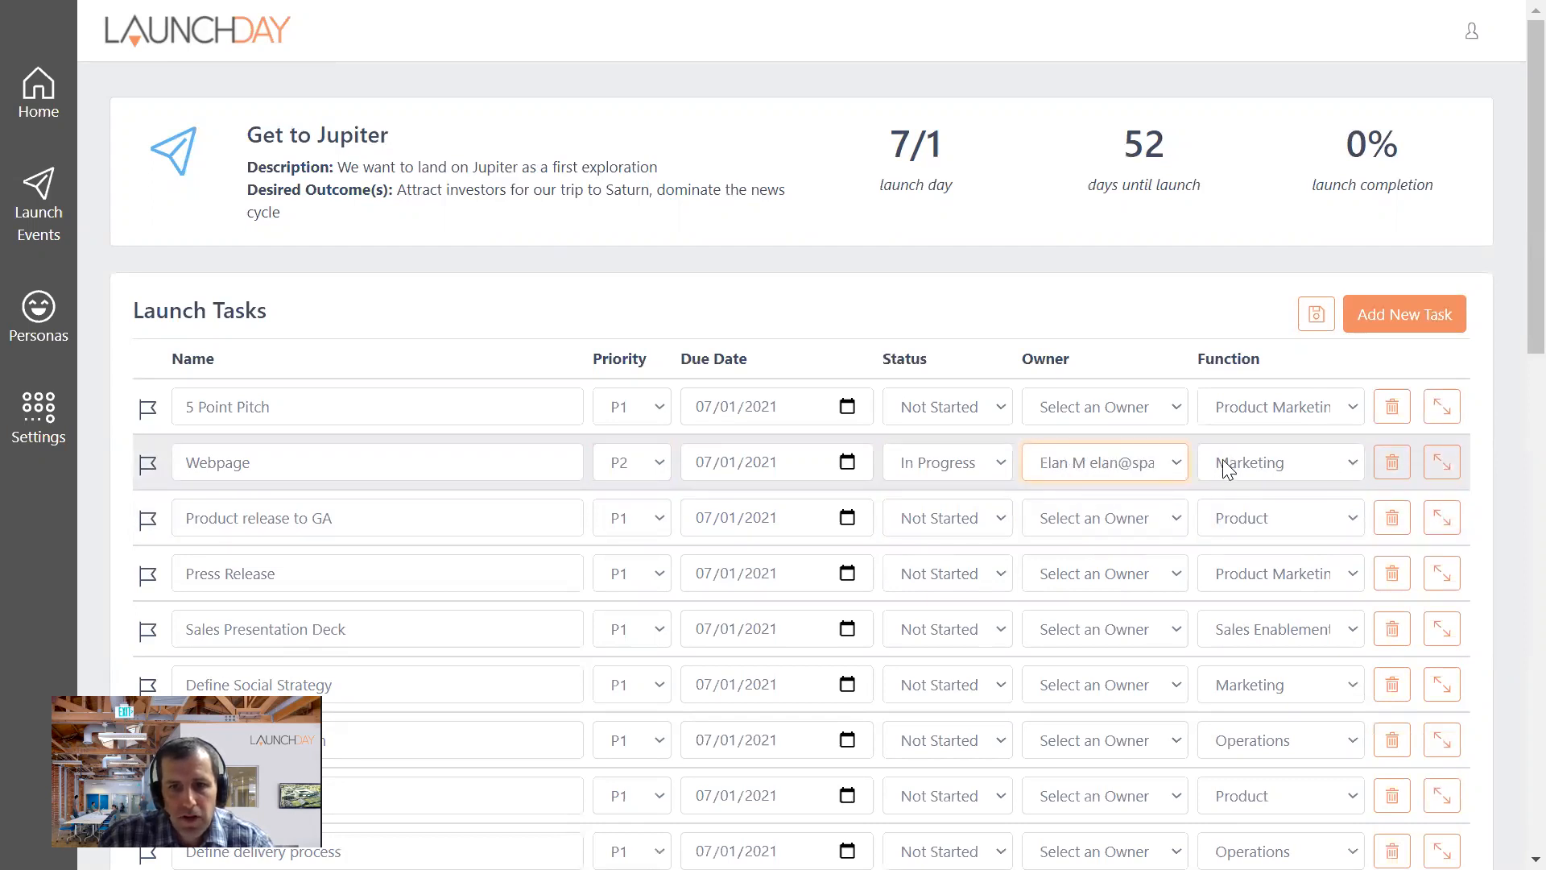
scroll(1228, 470, down, 3)
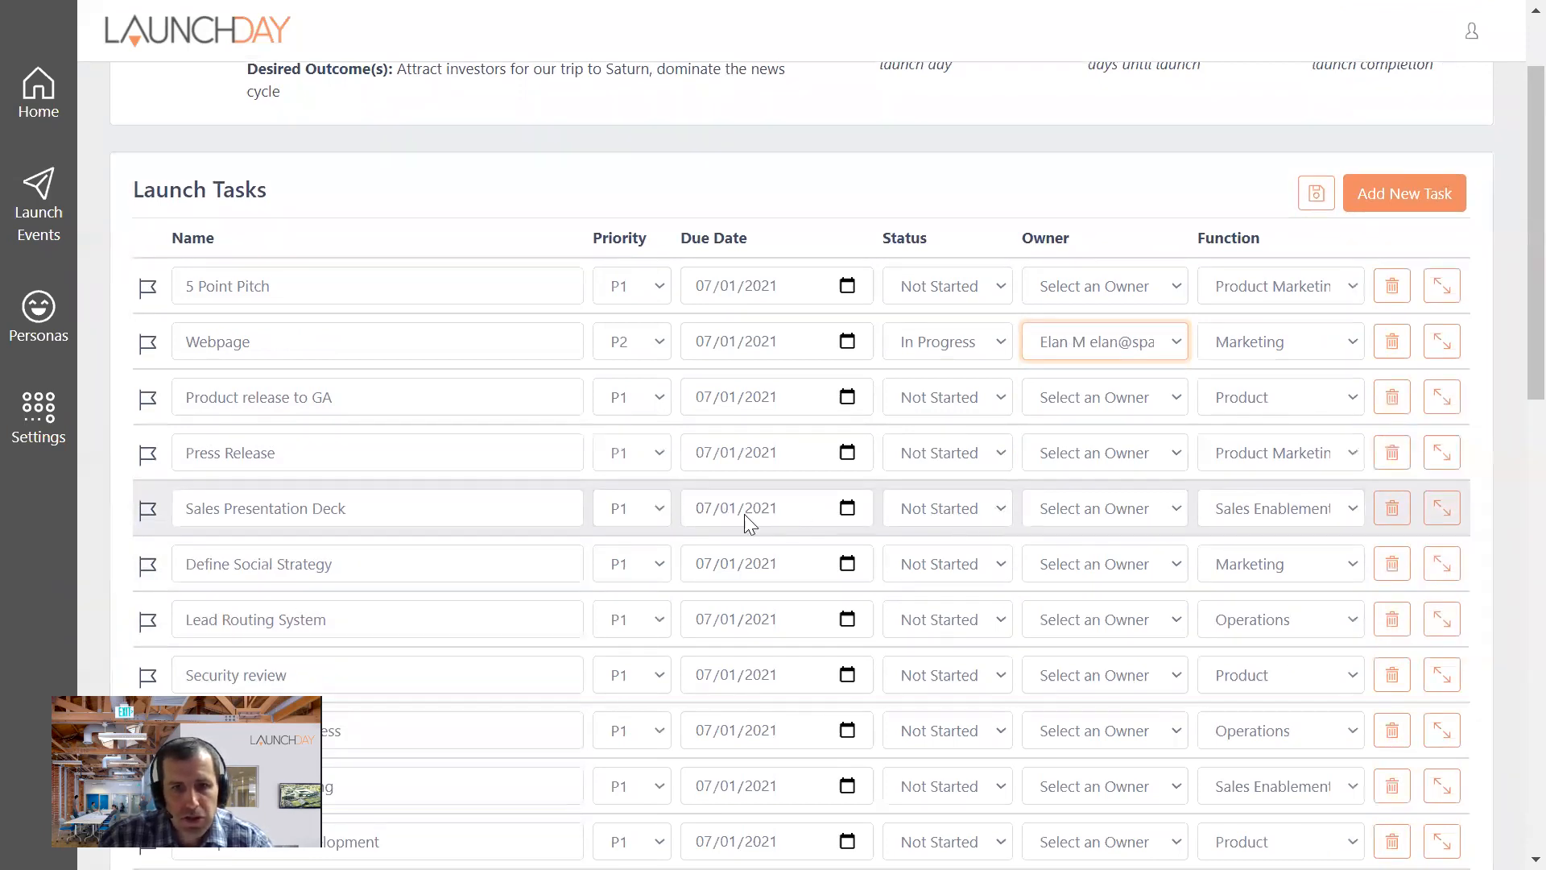
- Edit the Sales Presentation Deck task: set its priority to P2, its due date to 06/01/2021 and its owner to the second listed team member
click(656, 509)
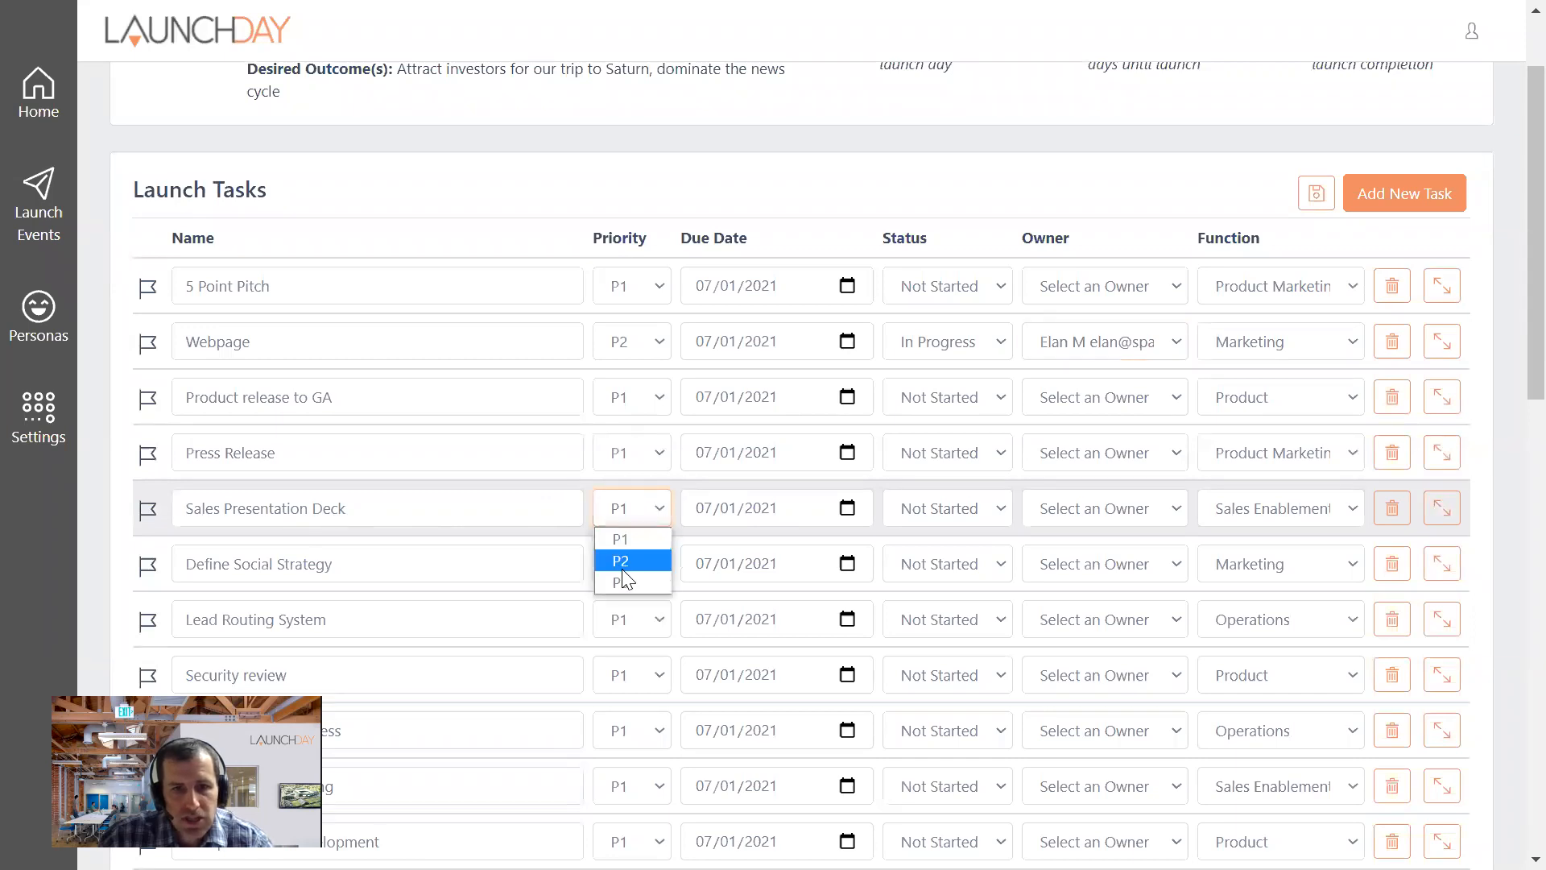
click(626, 559)
click(688, 502)
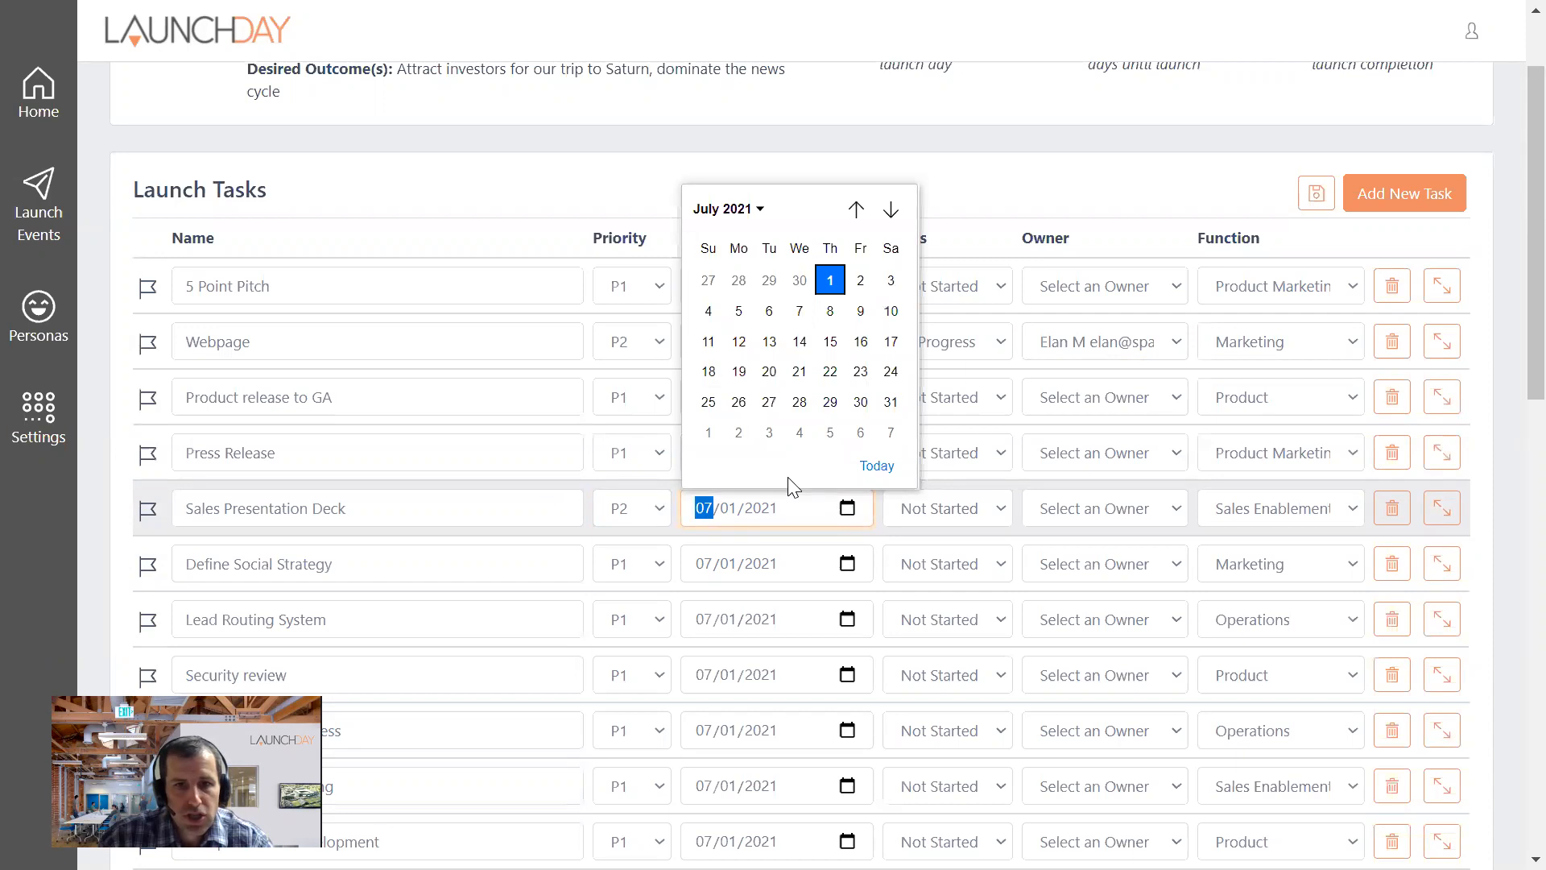
click(856, 211)
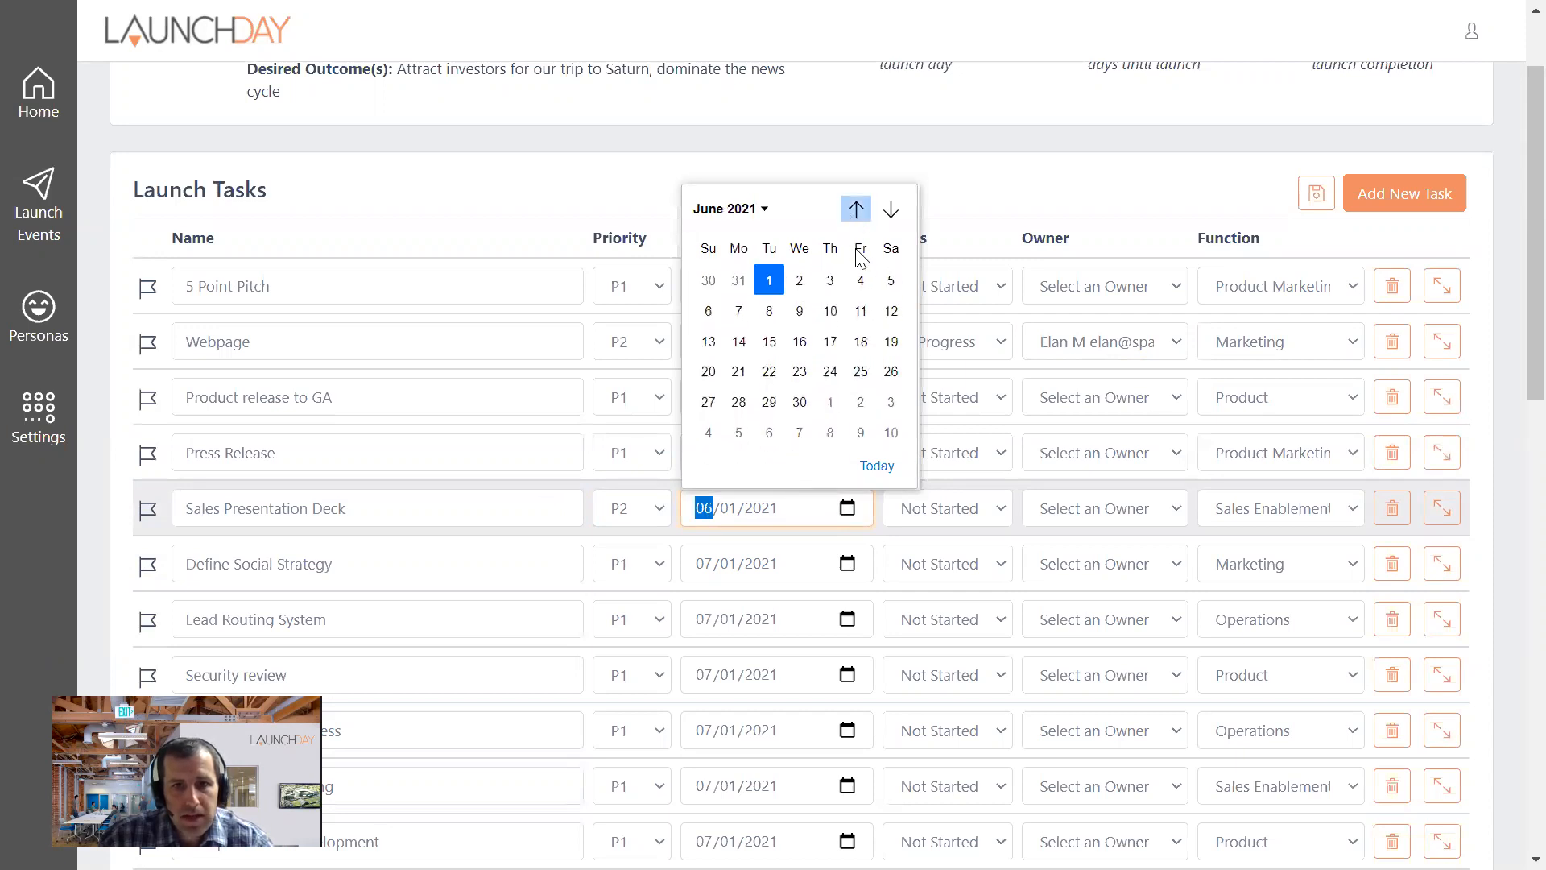
click(769, 280)
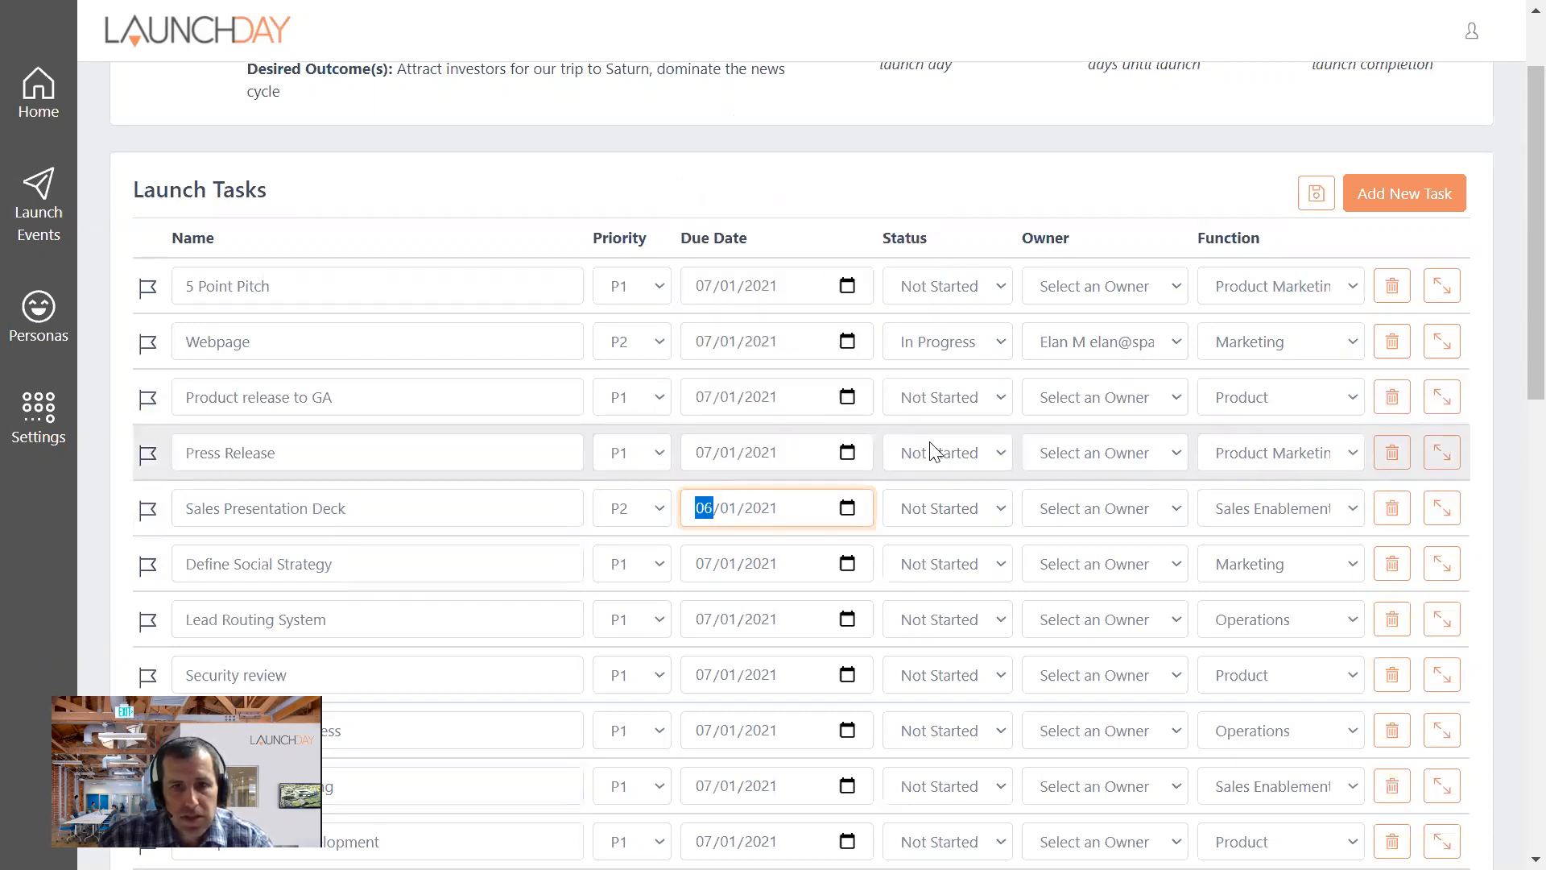
click(1164, 520)
click(1116, 583)
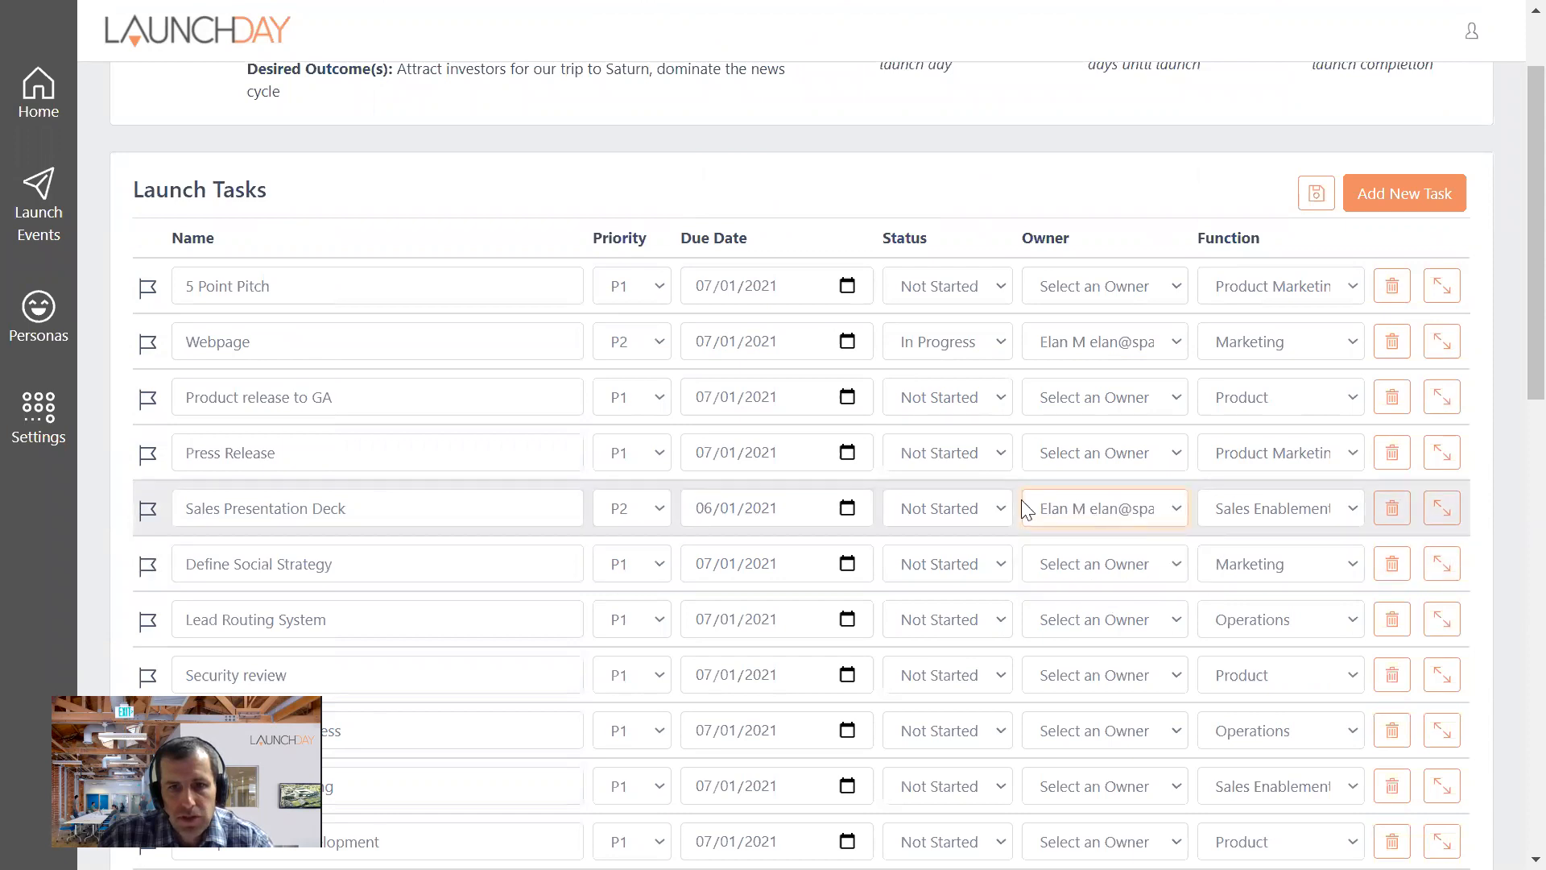
- Look over the remaining launch tasks and save the edits to the task list
scroll(1042, 459, down, 6)
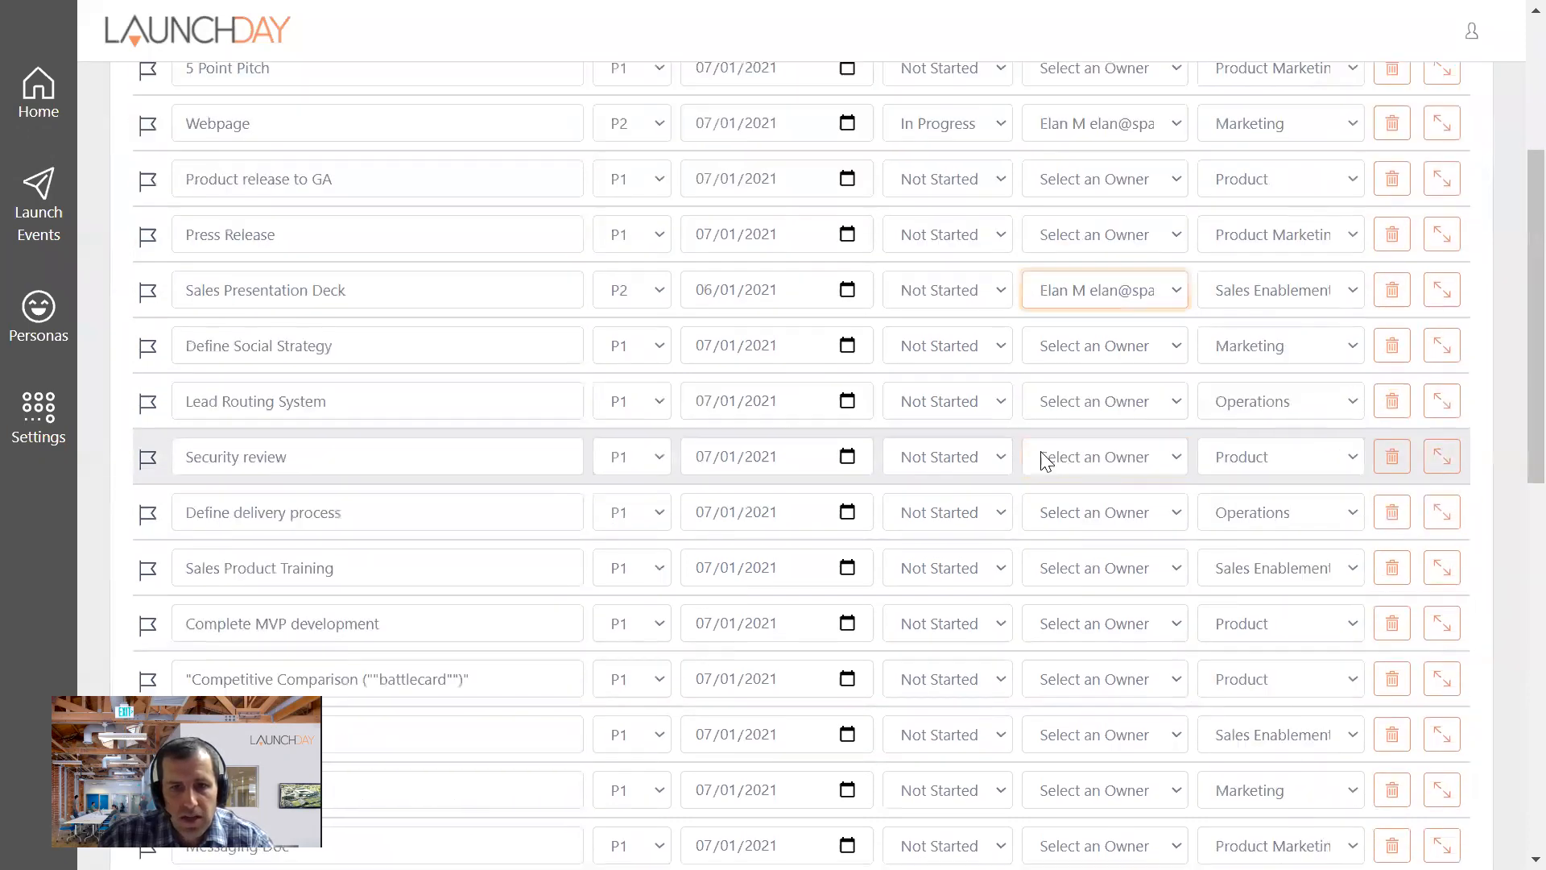
scroll(511, 509, down, 5)
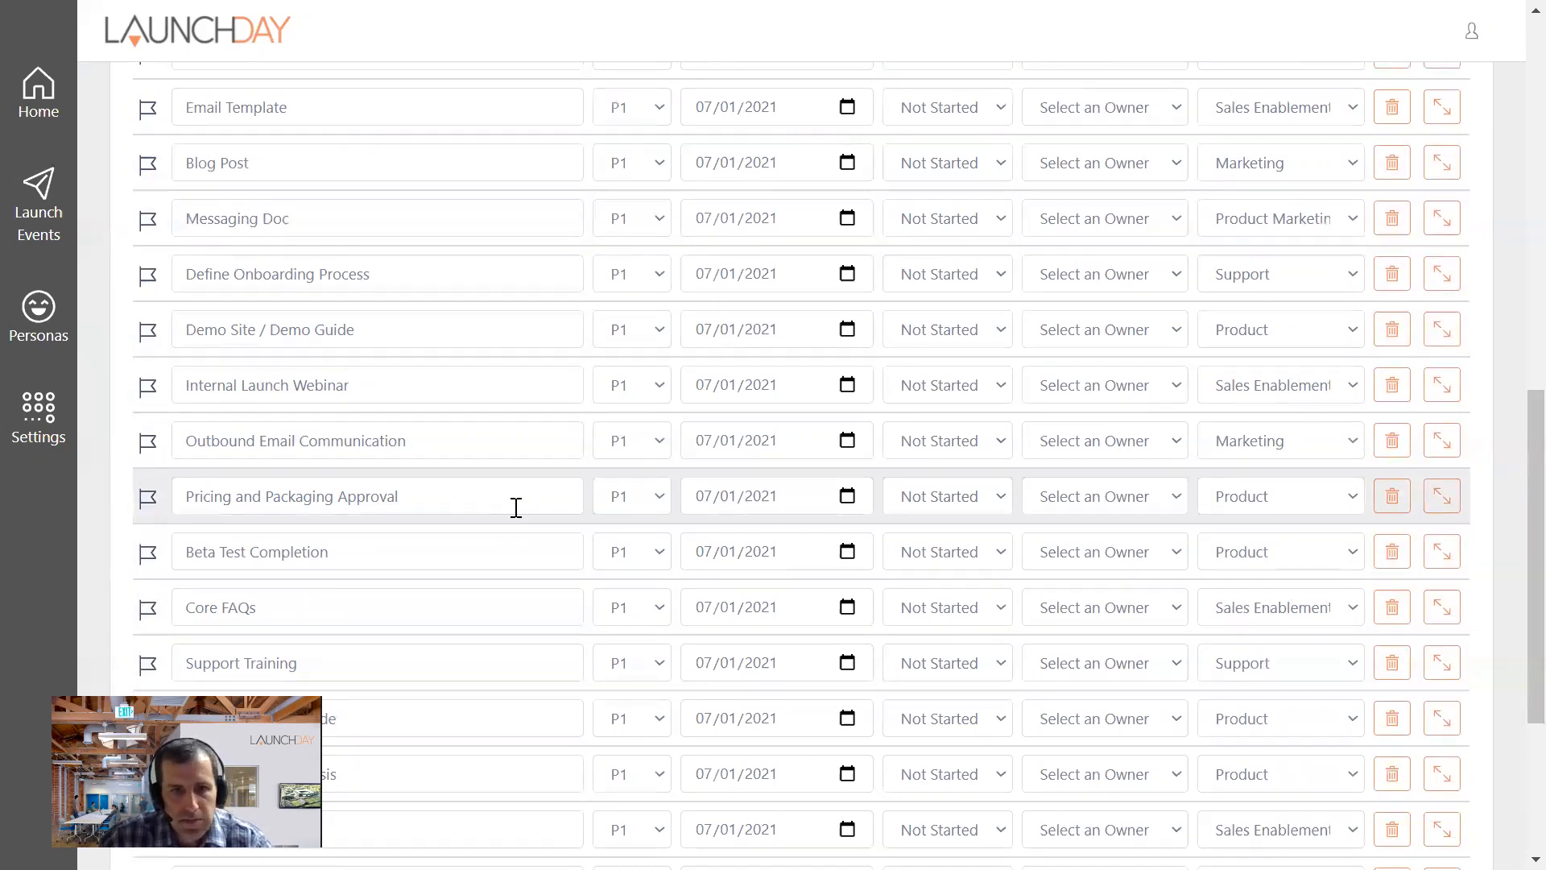
scroll(516, 508, down, 2)
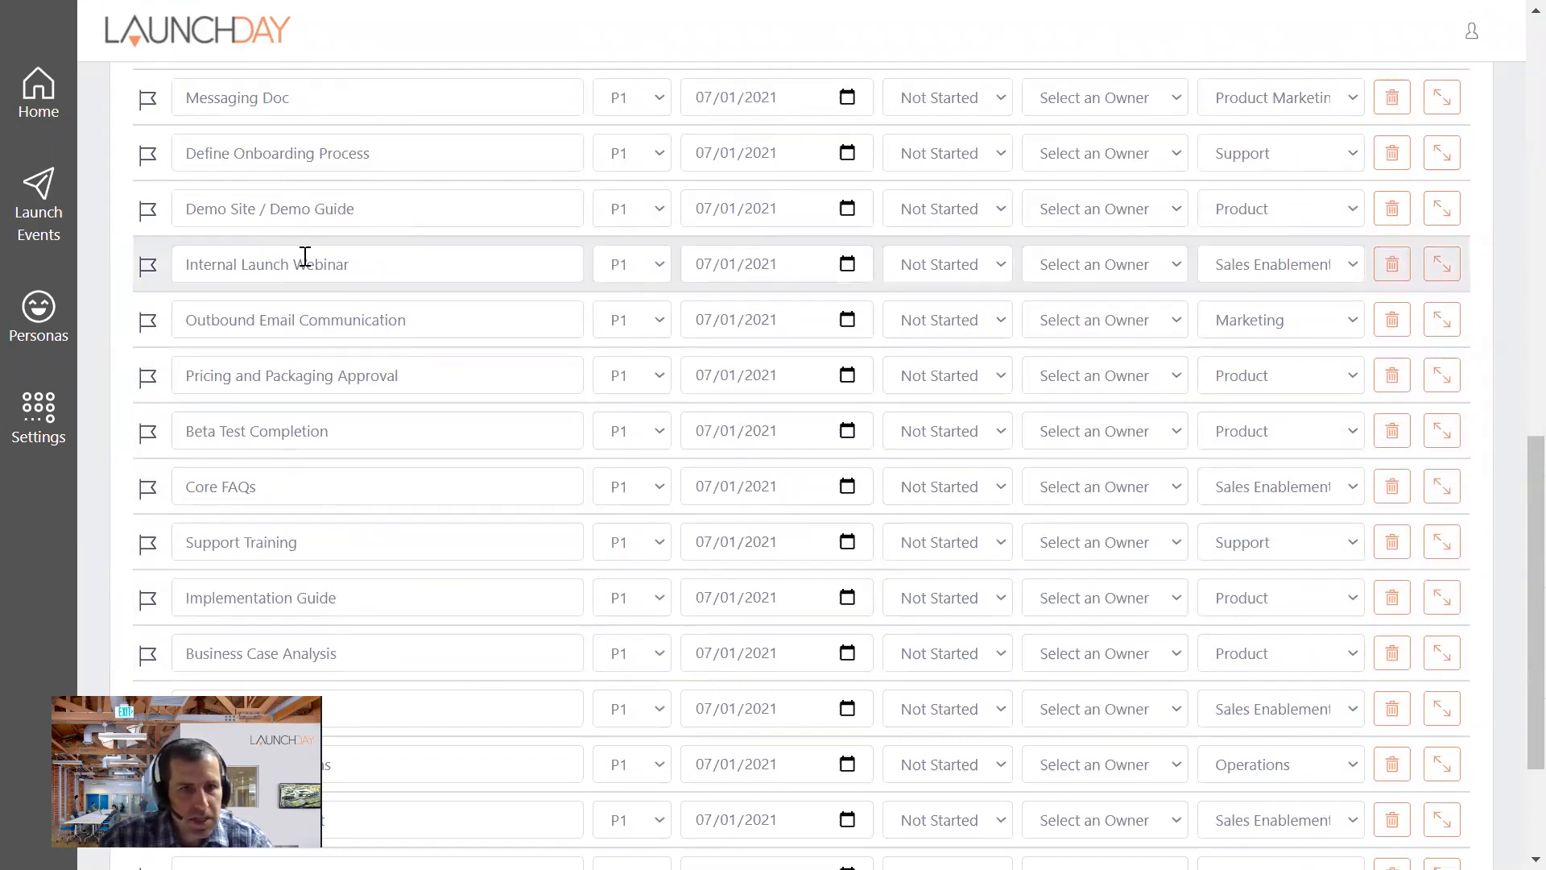
scroll(383, 345, up, 2)
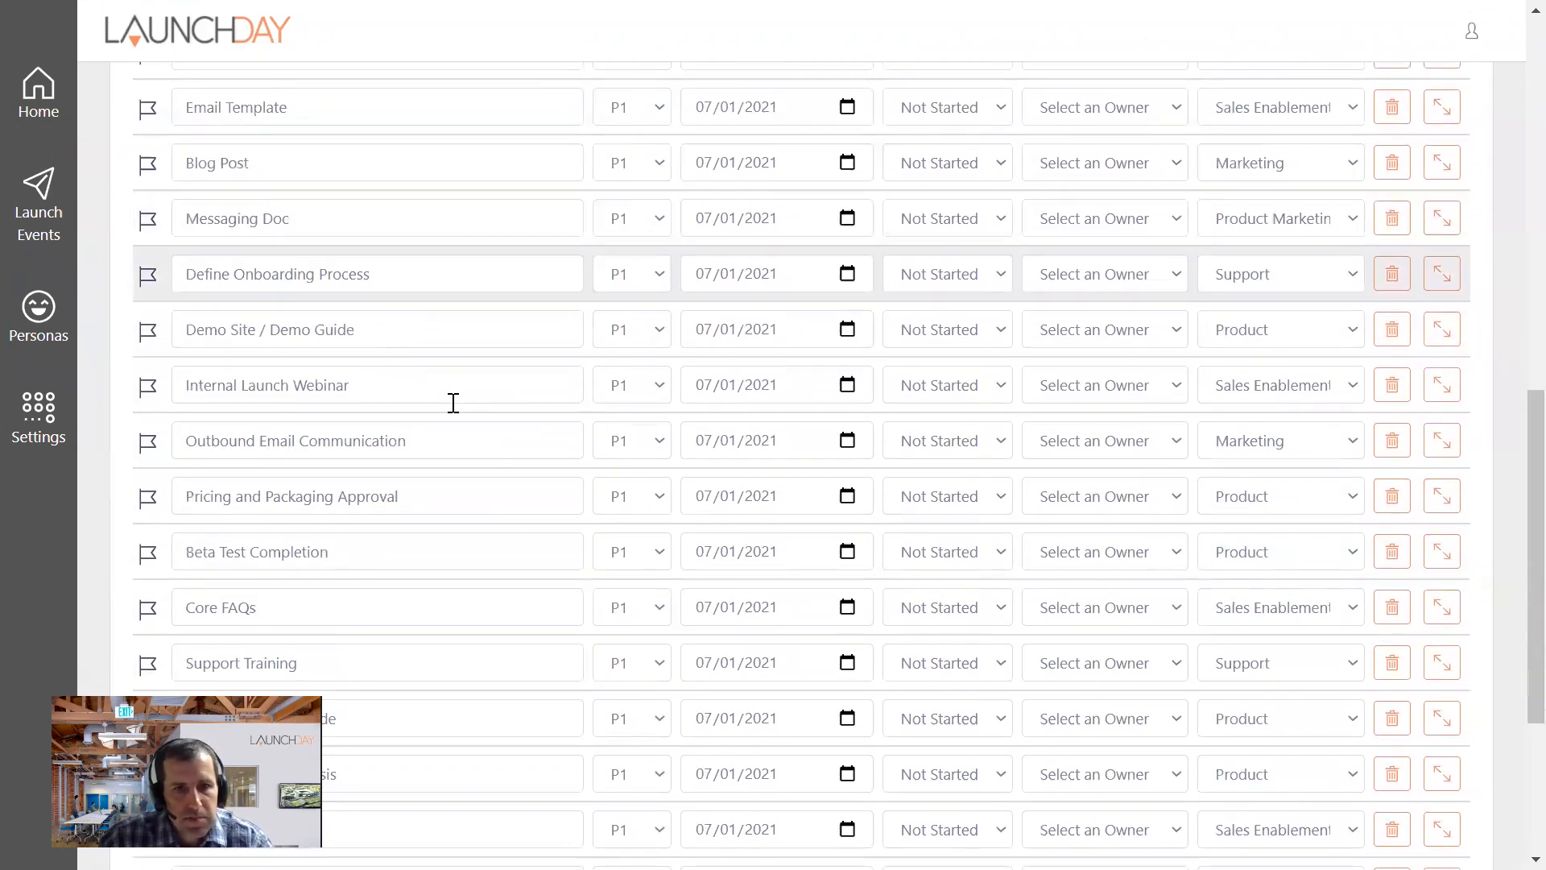
scroll(500, 489, down, 5)
scroll(773, 492, up, 20)
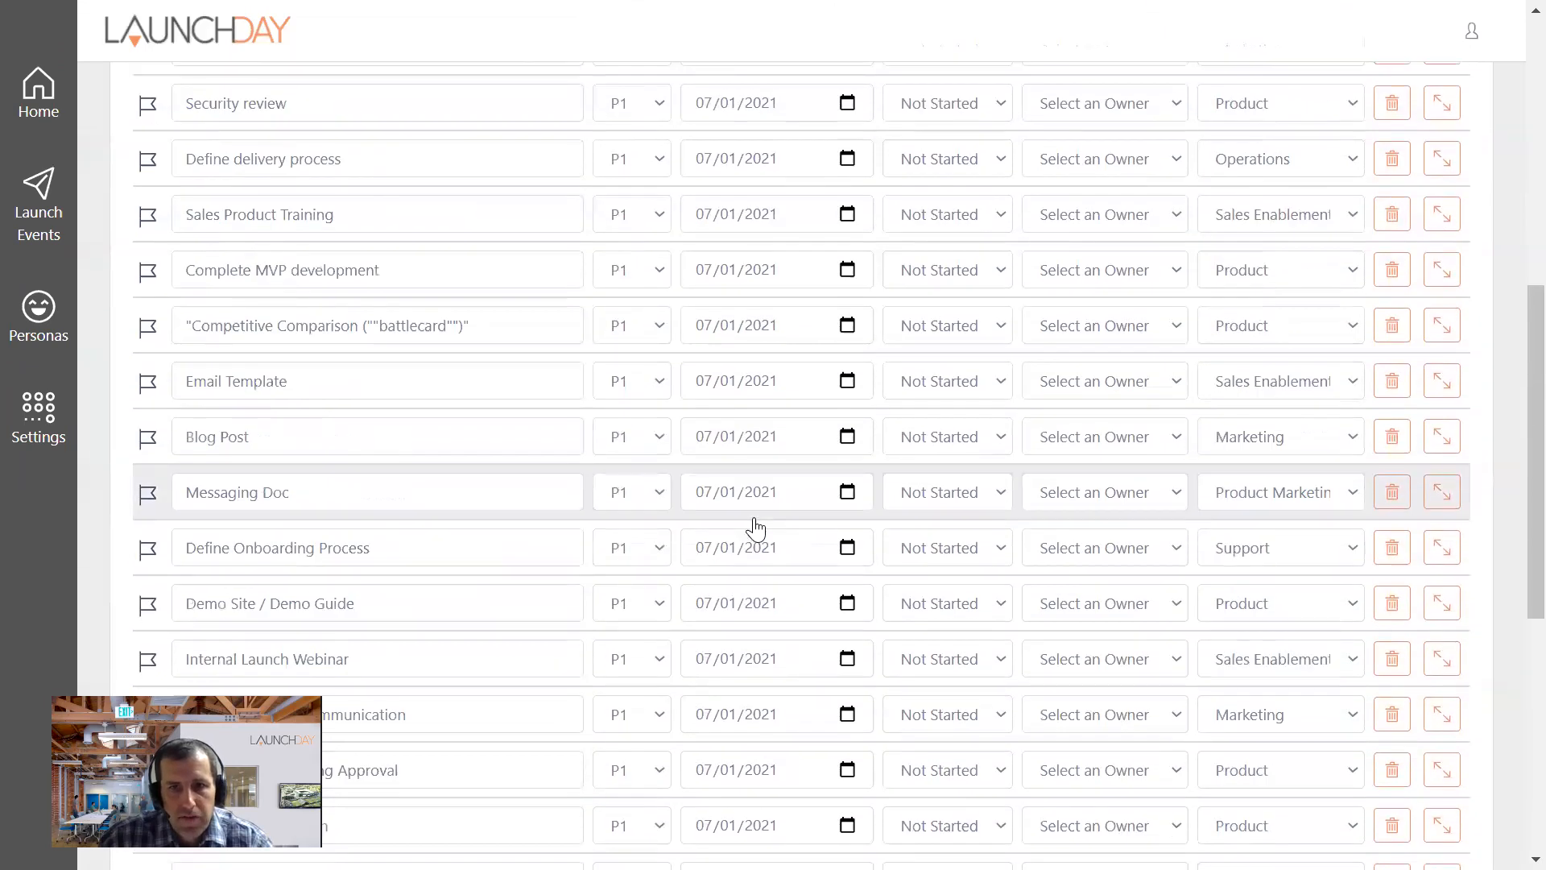
click(1317, 228)
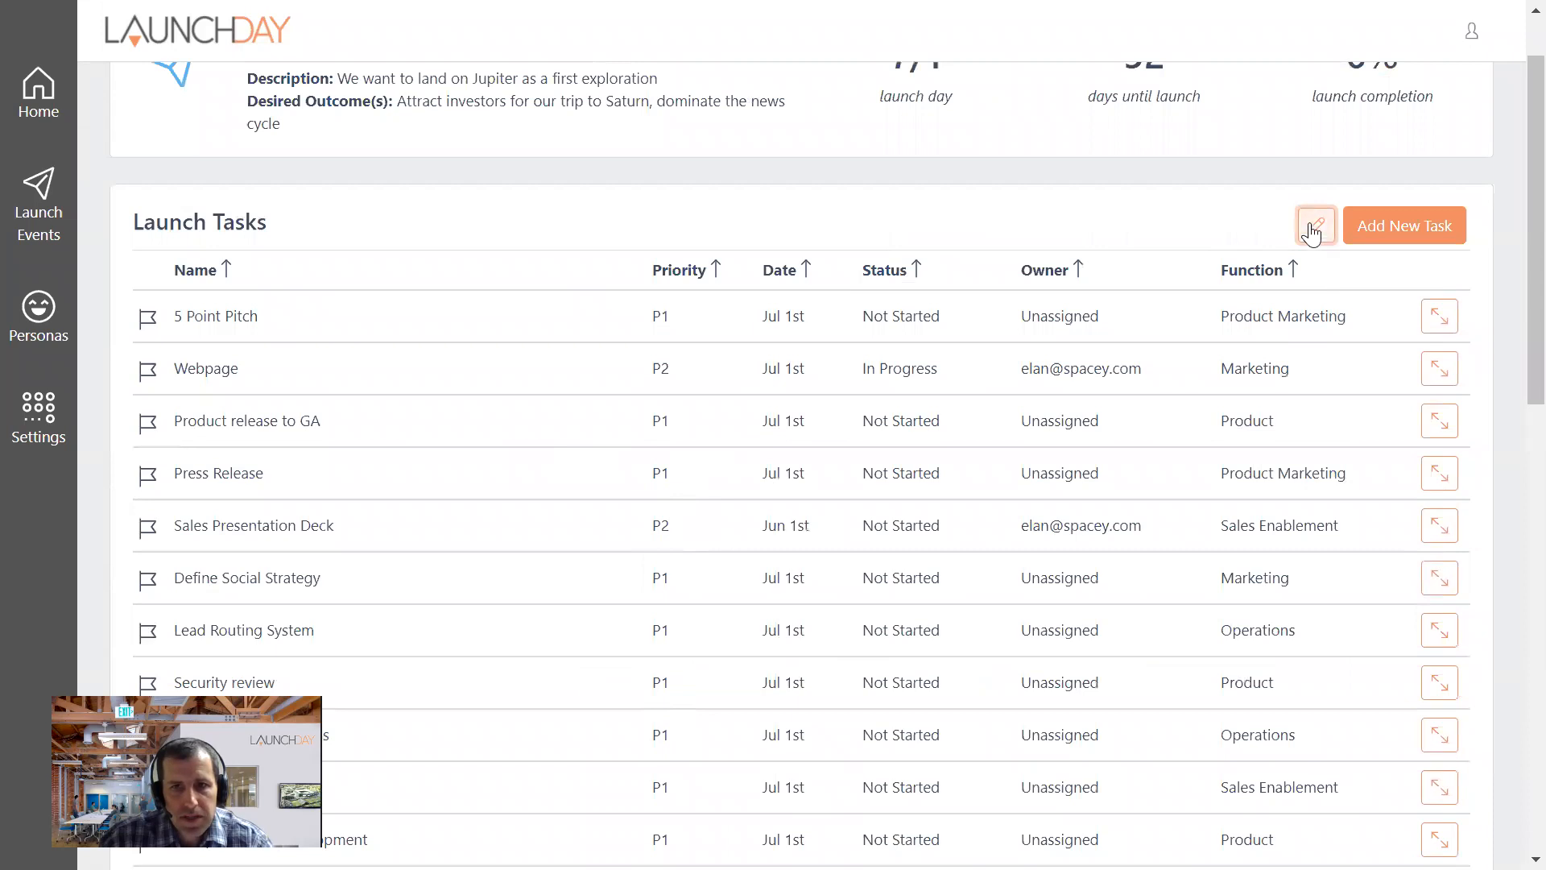
scroll(553, 559, down, 6)
scroll(699, 573, up, 7)
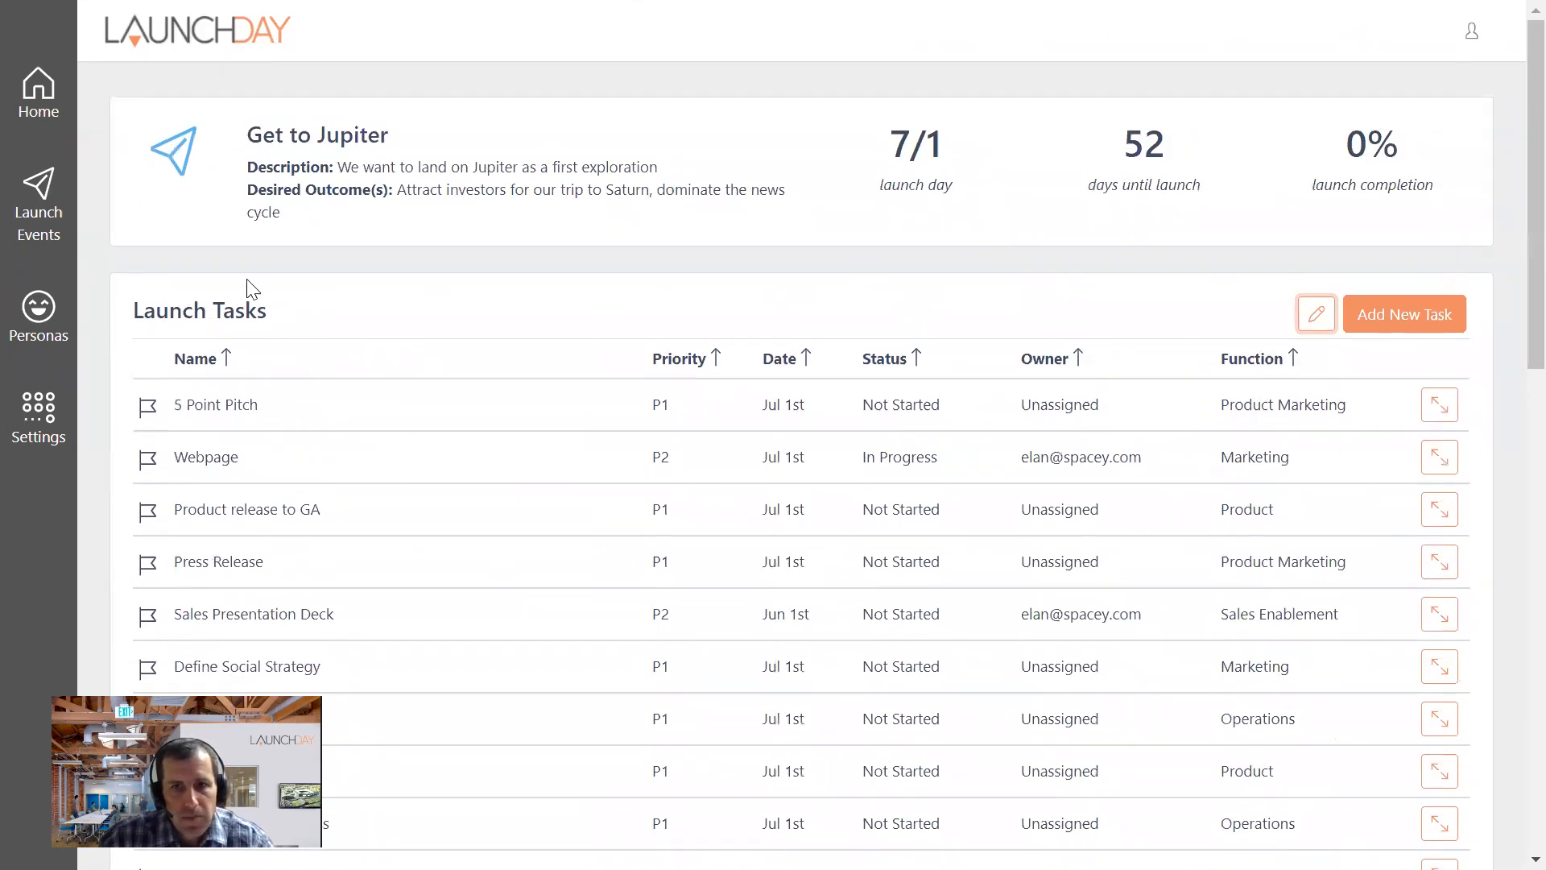
- Make the task list editable again, set the Press Release task's status to Done and save the list
click(1316, 316)
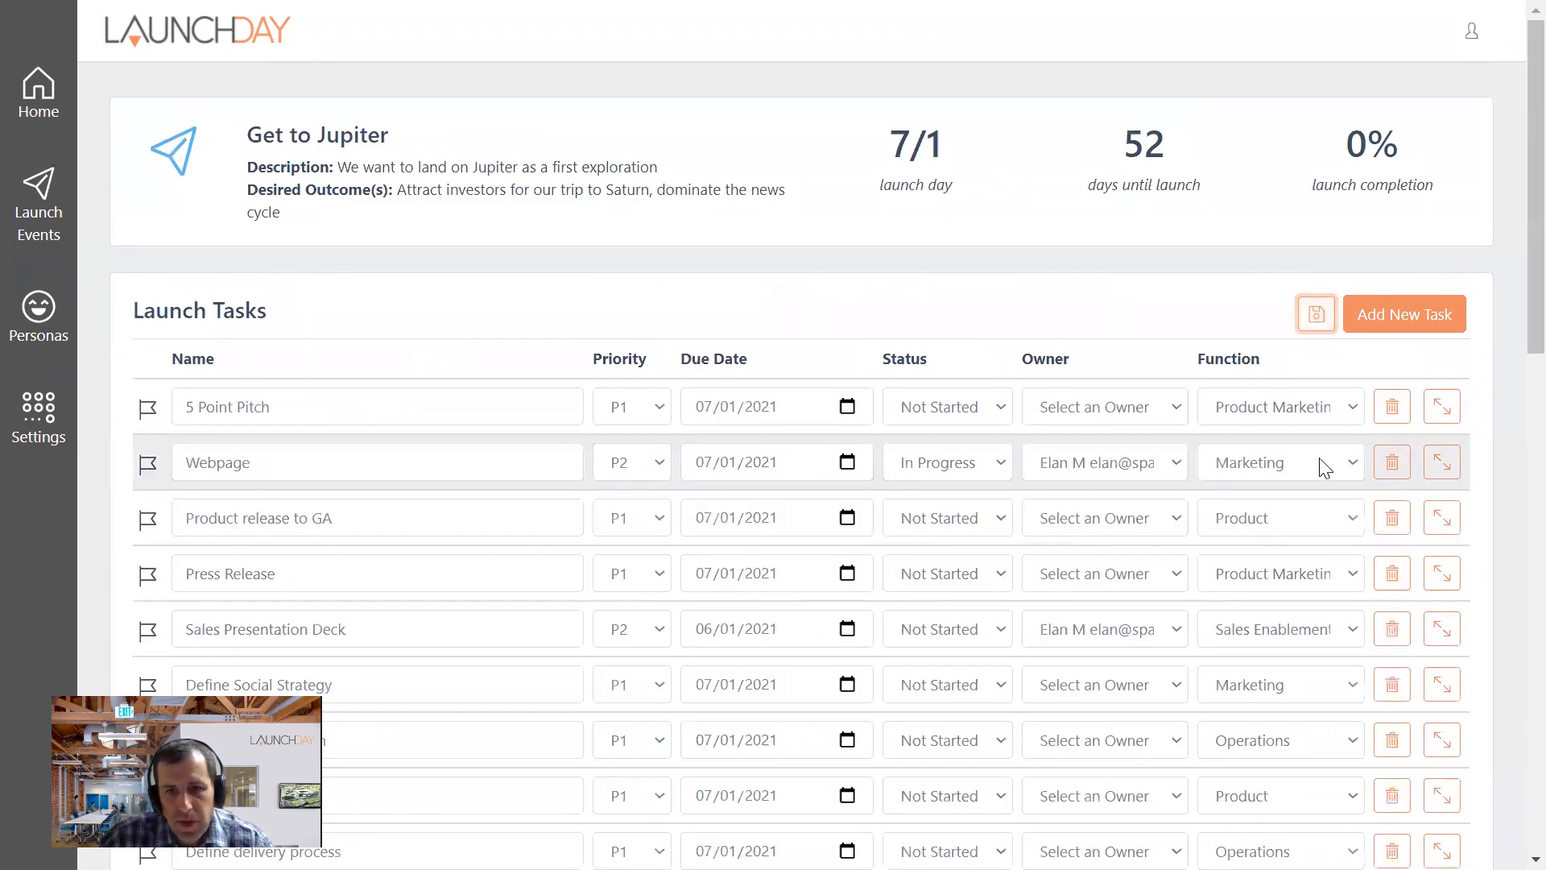
click(997, 580)
key(Escape)
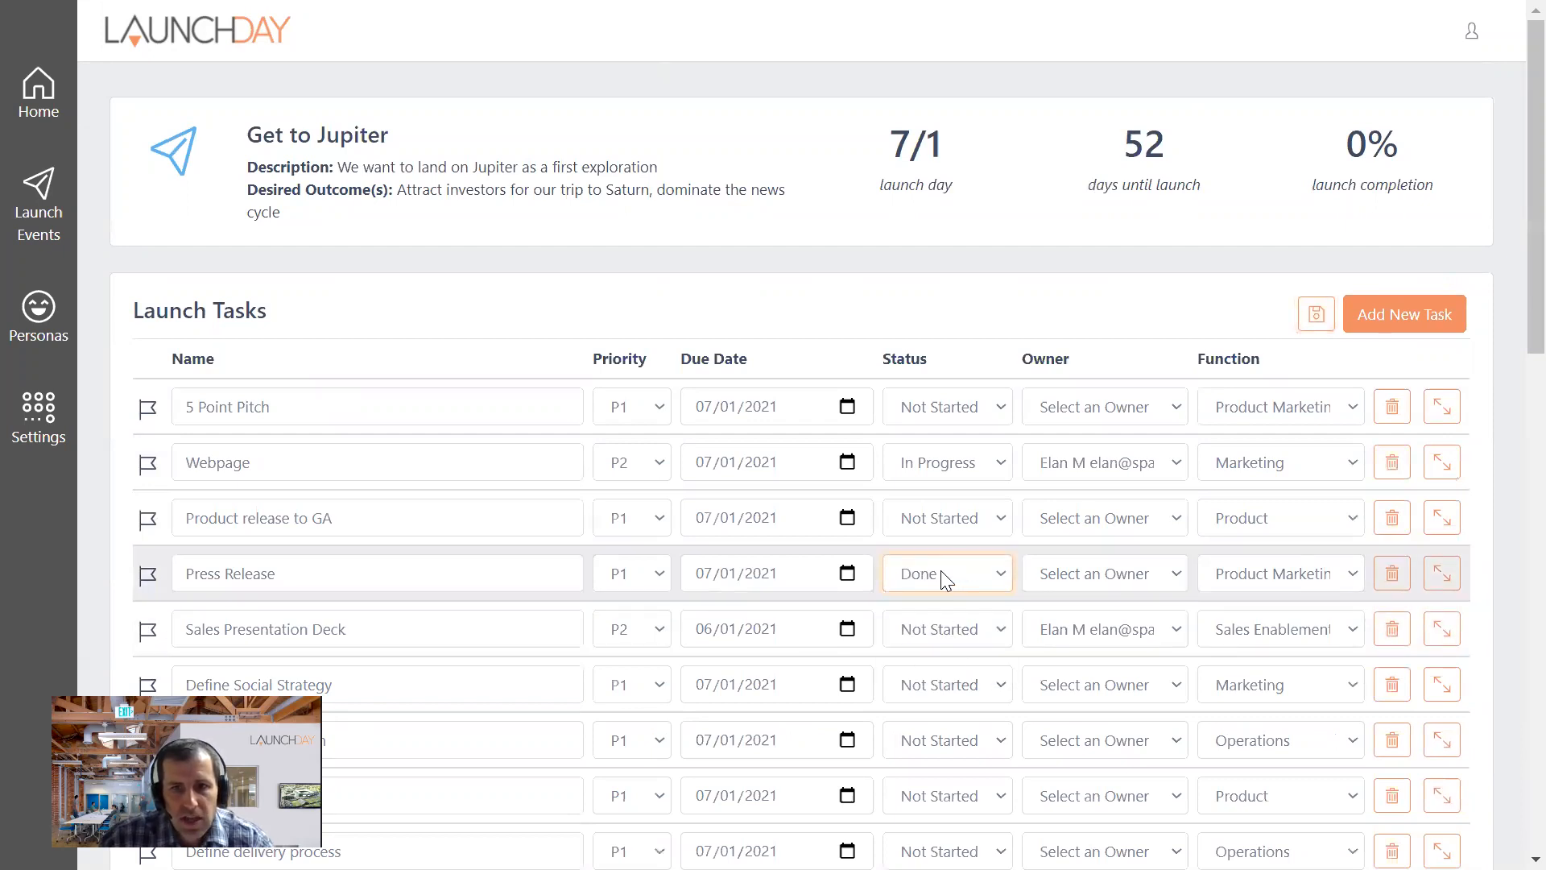
click(1316, 315)
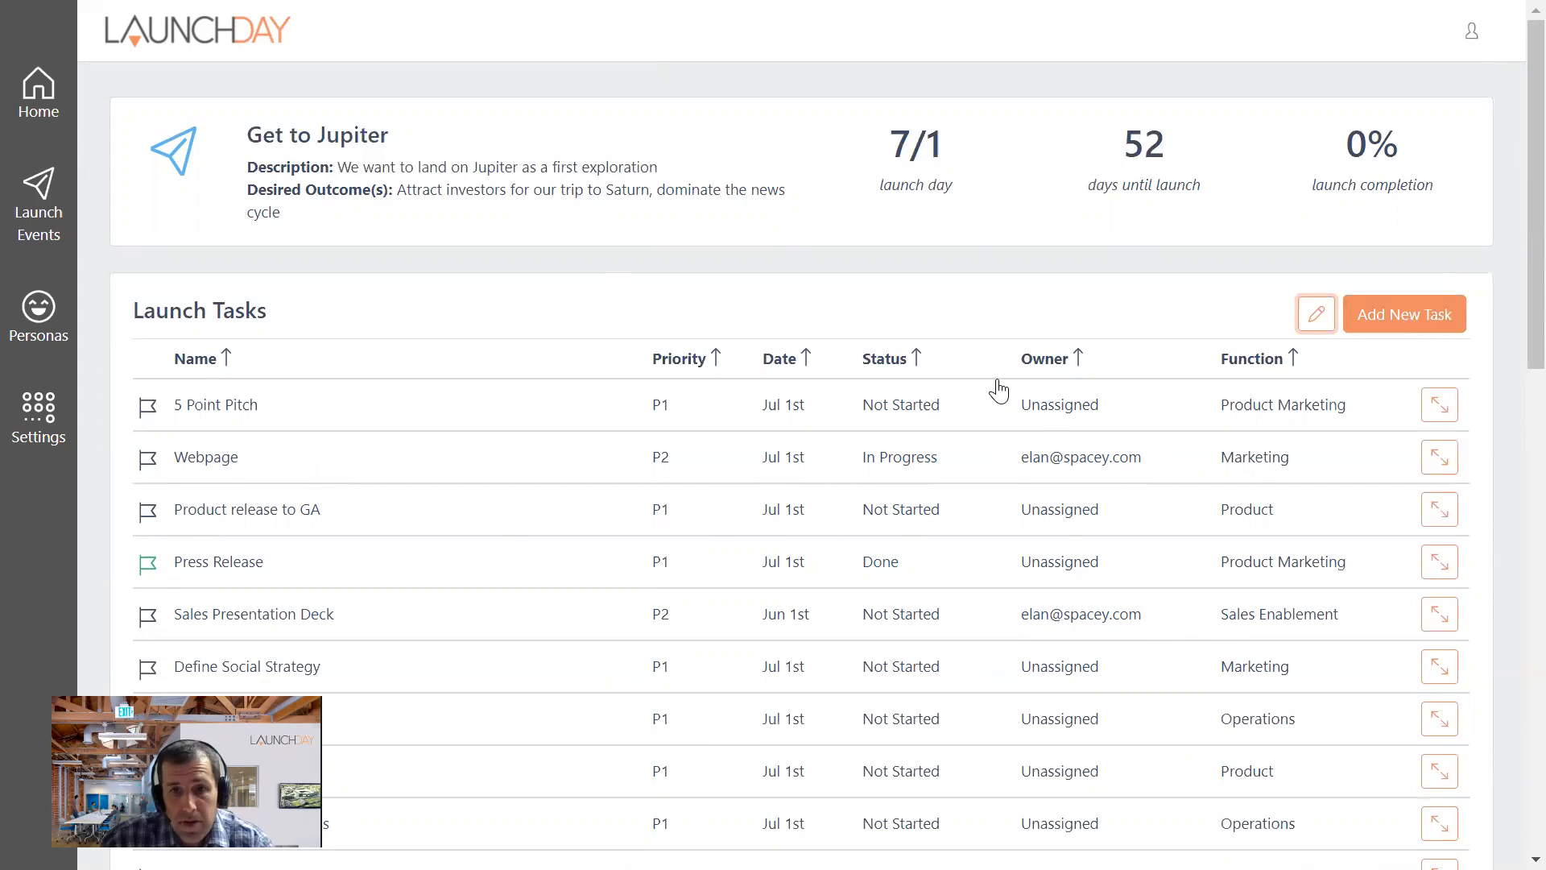
- Expand the 5 Point Pitch task to view its persona, description and external link
scroll(984, 354, down, 5)
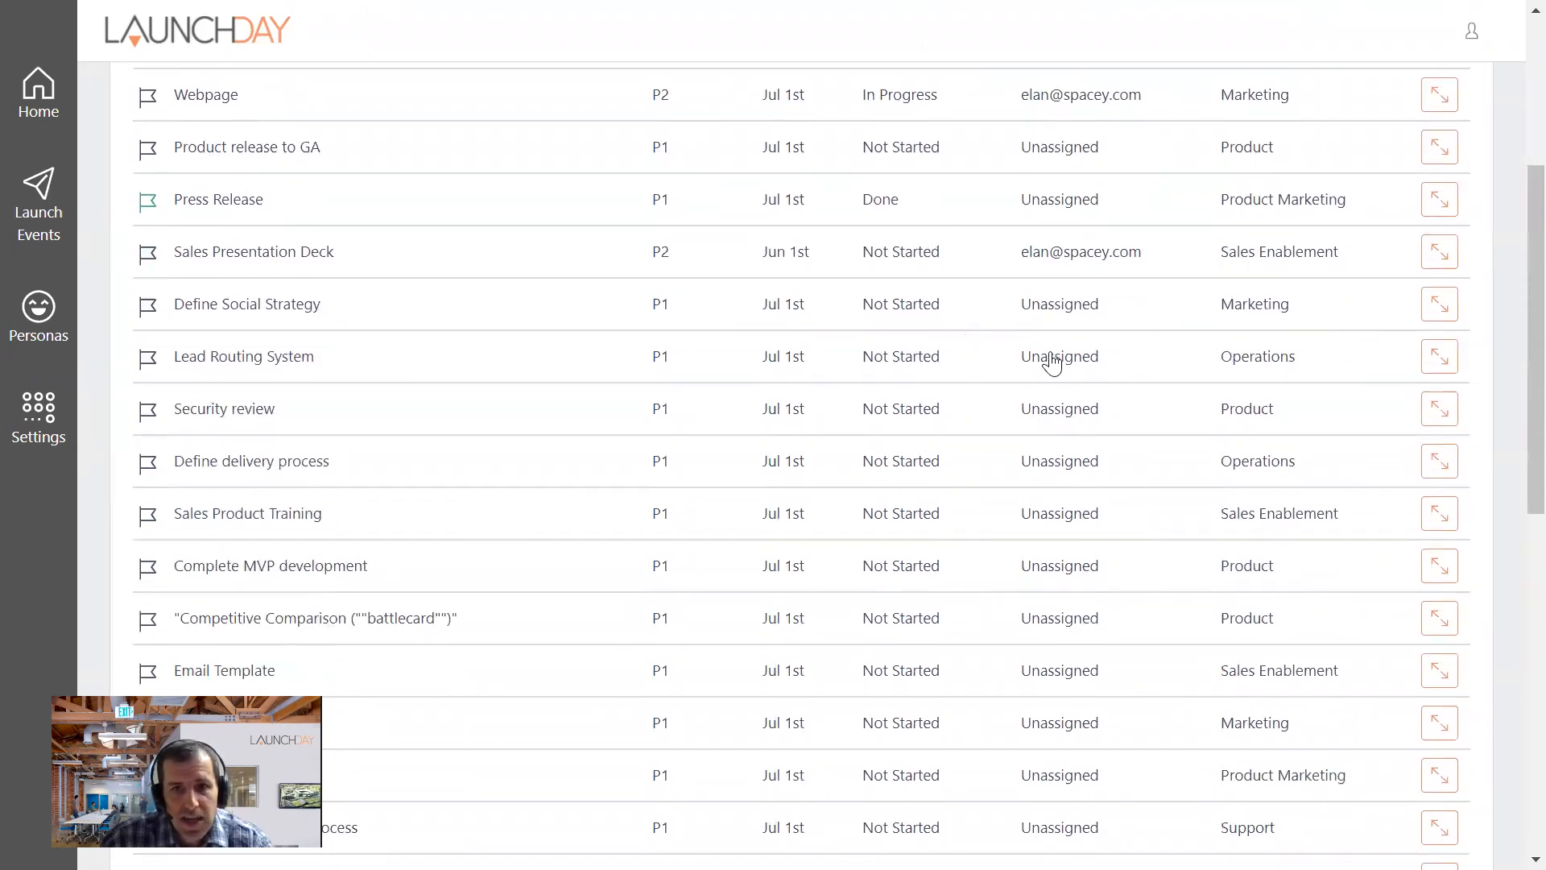
scroll(1053, 362, up, 5)
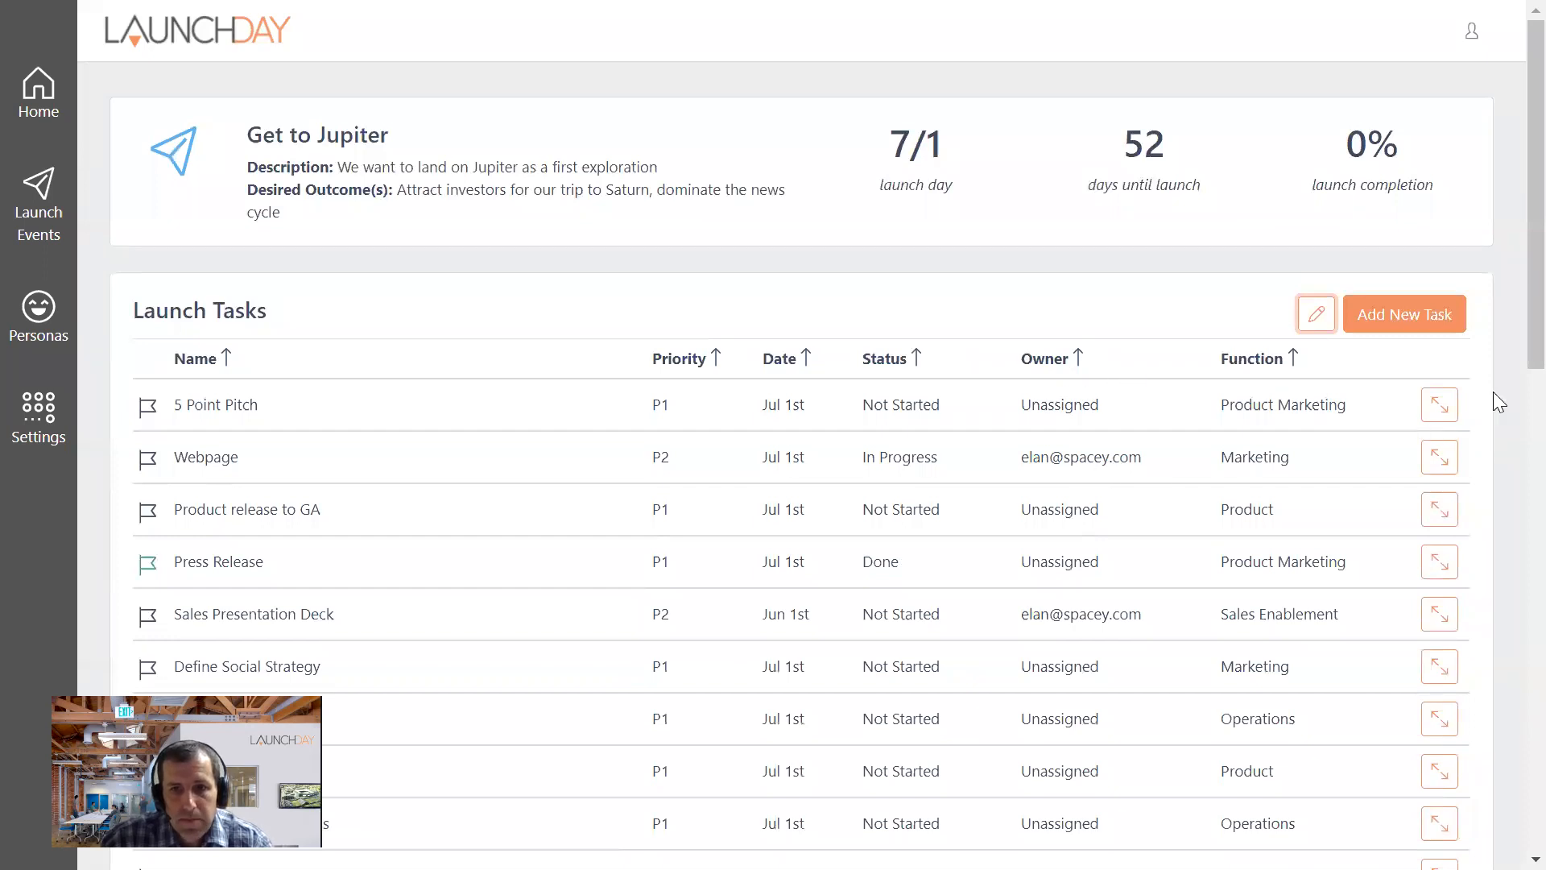
click(1448, 420)
click(1449, 420)
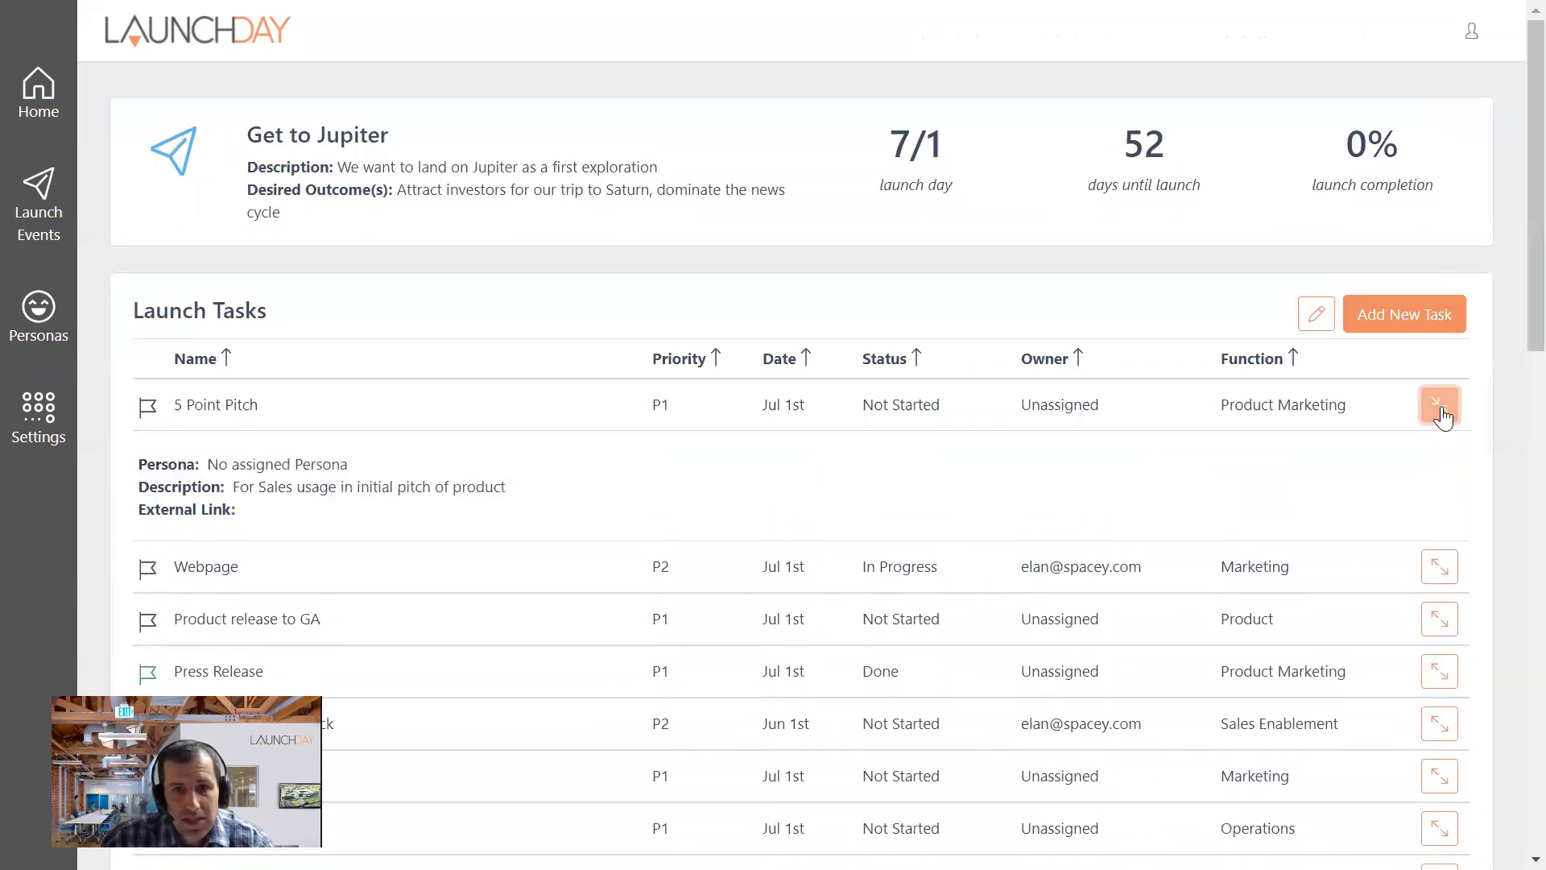
- Make the task list editable and assign the Space fan persona to the 5 Point Pitch task
click(1316, 313)
click(1441, 407)
click(251, 493)
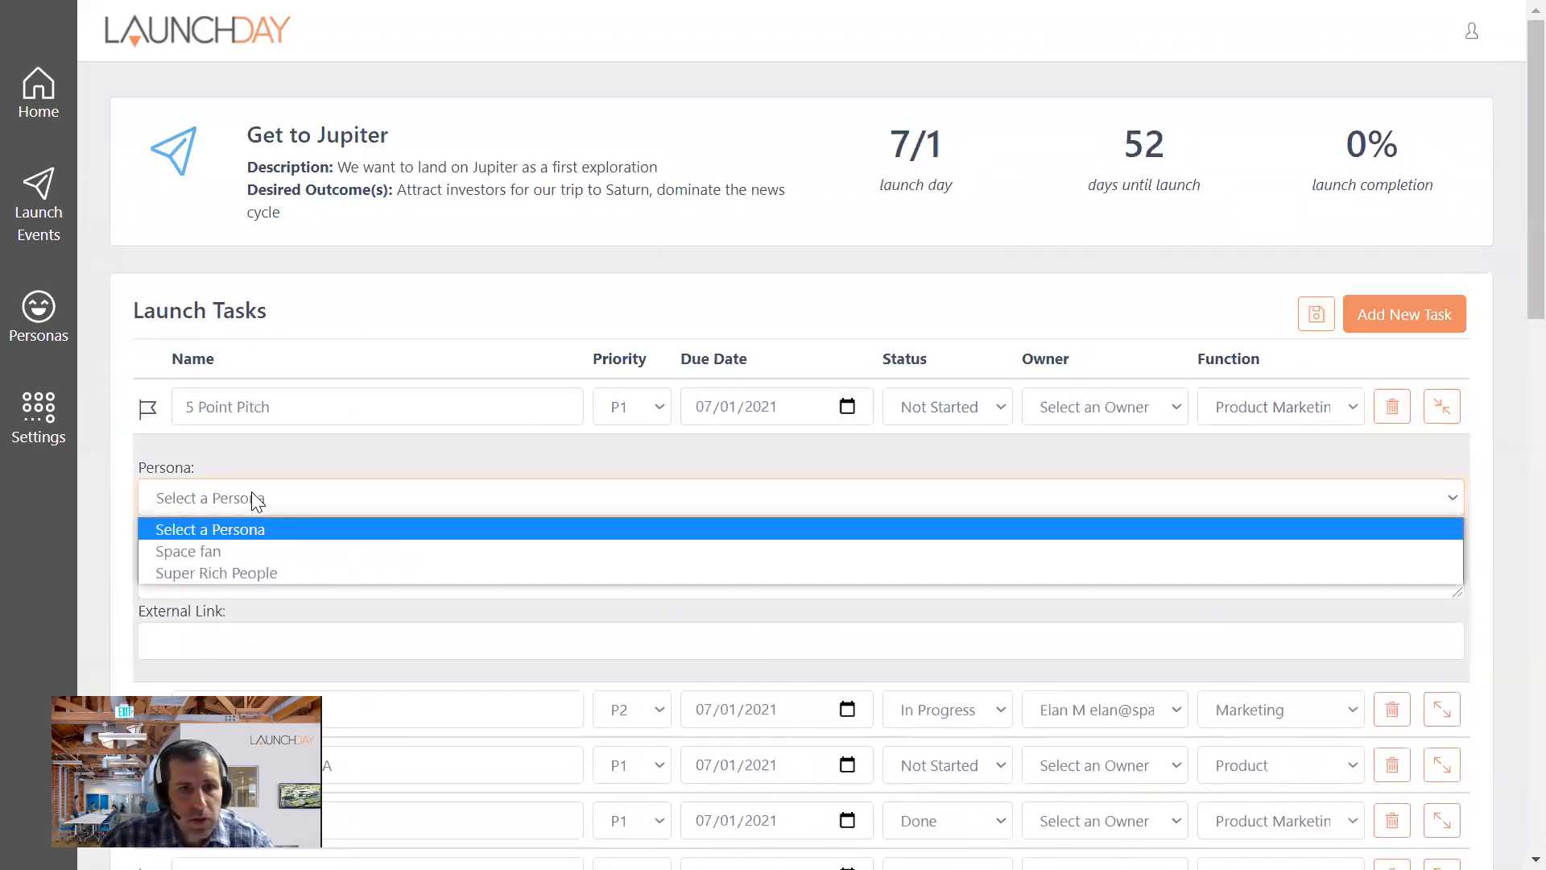
click(204, 552)
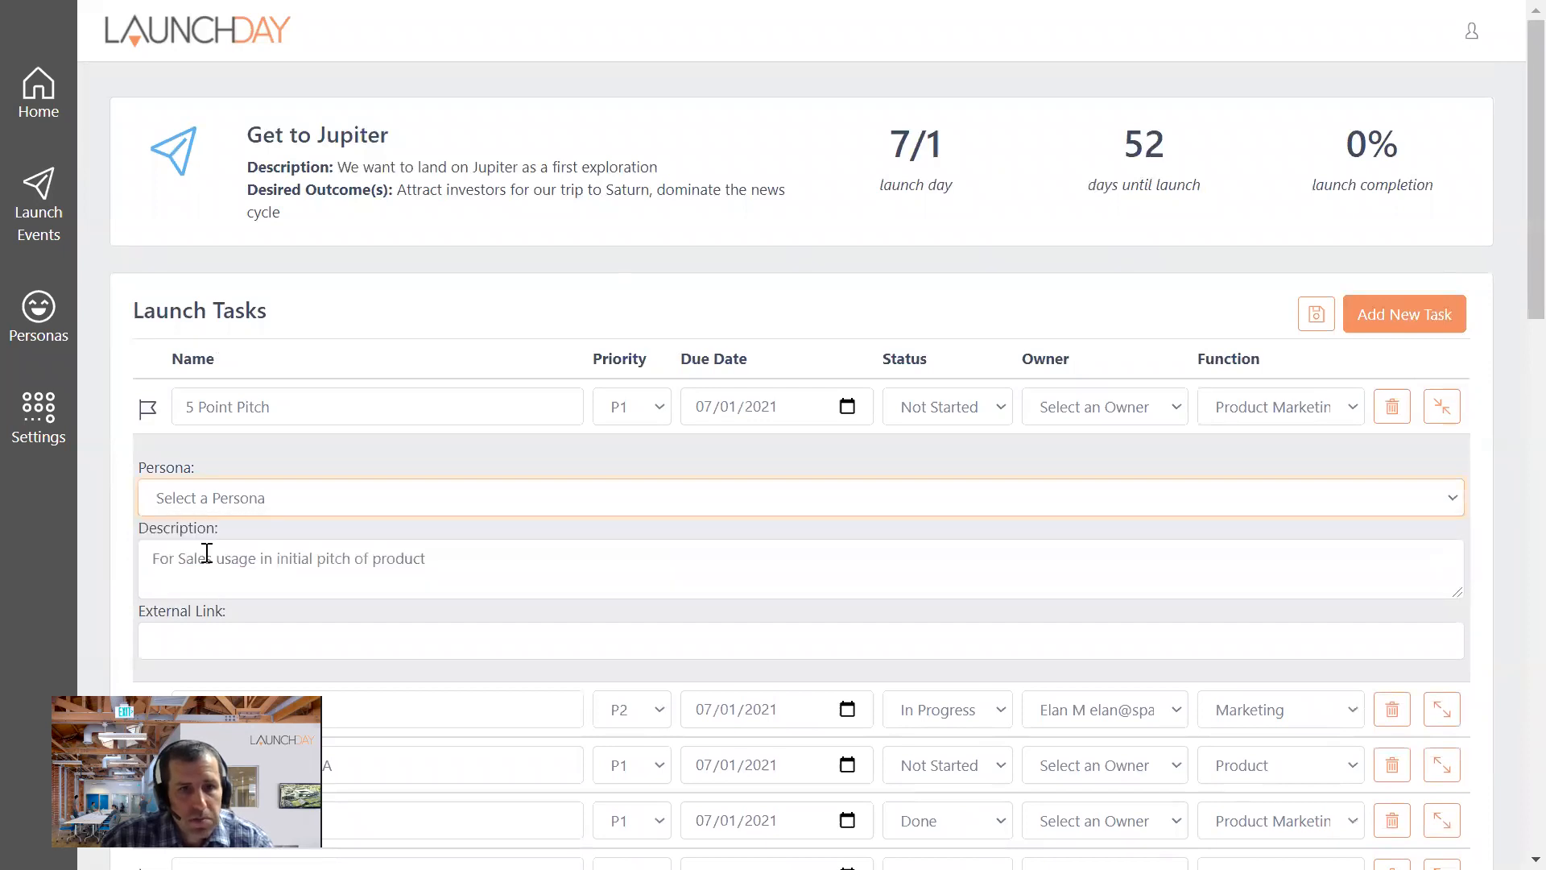
click(290, 455)
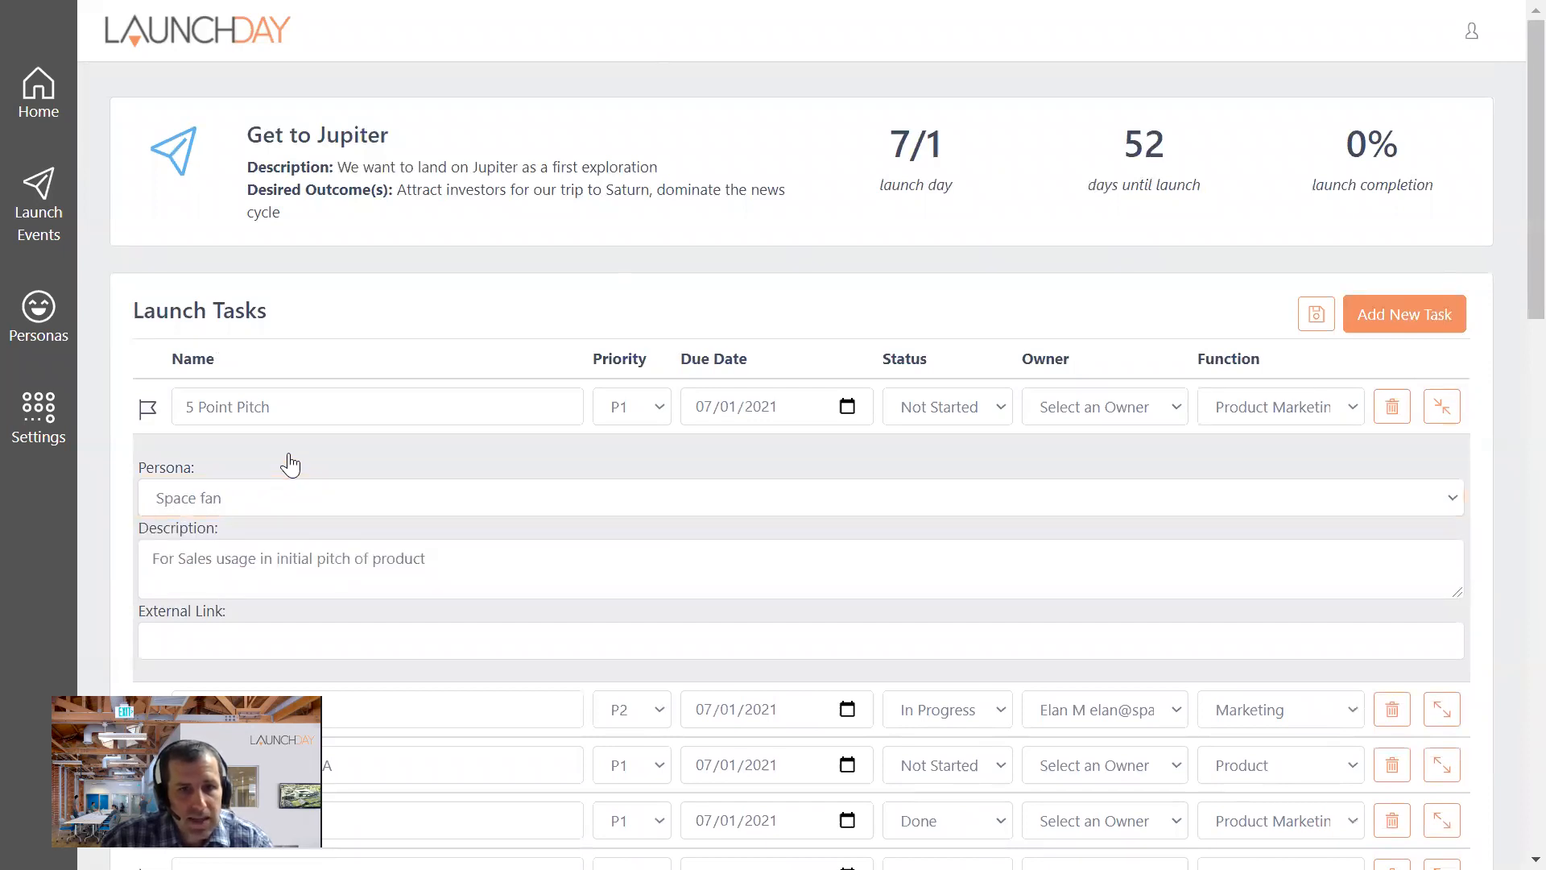
scroll(371, 495, down, 2)
click(260, 514)
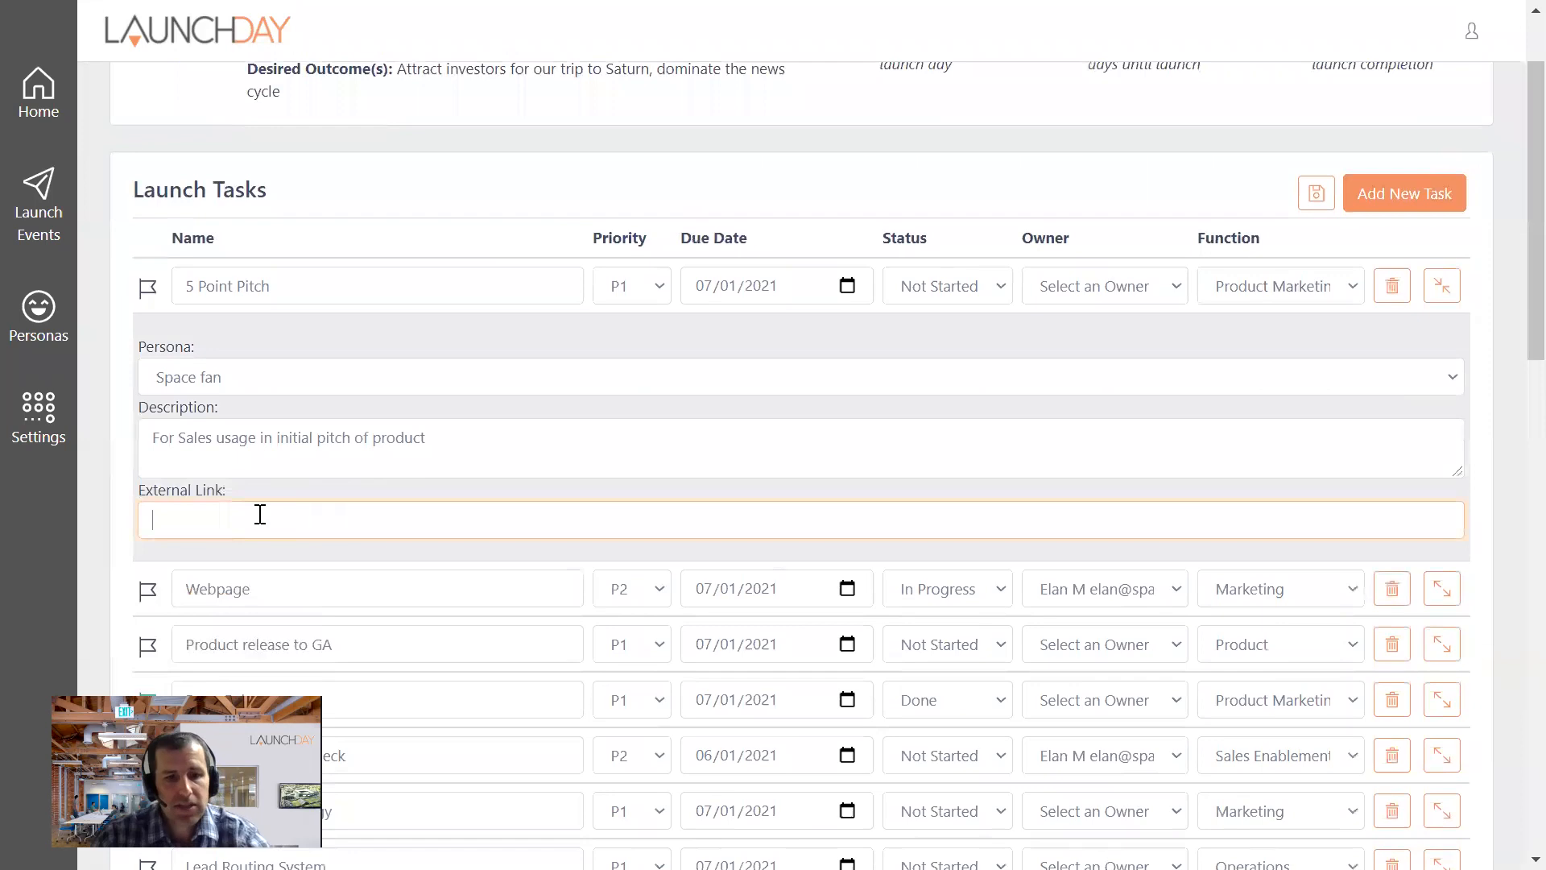
text(www.google.com)
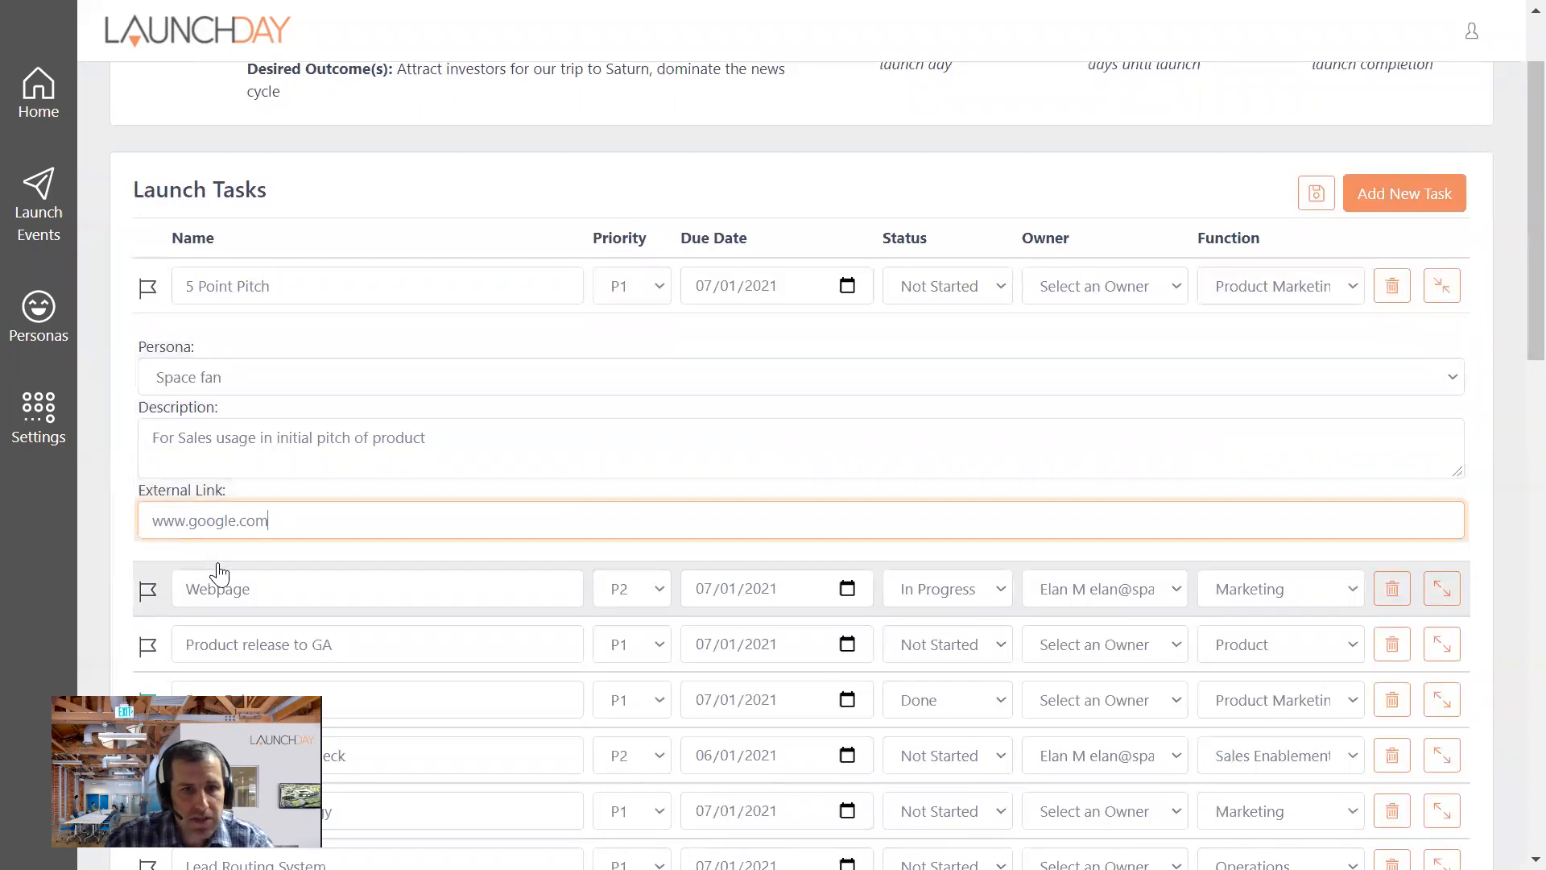
click(1314, 197)
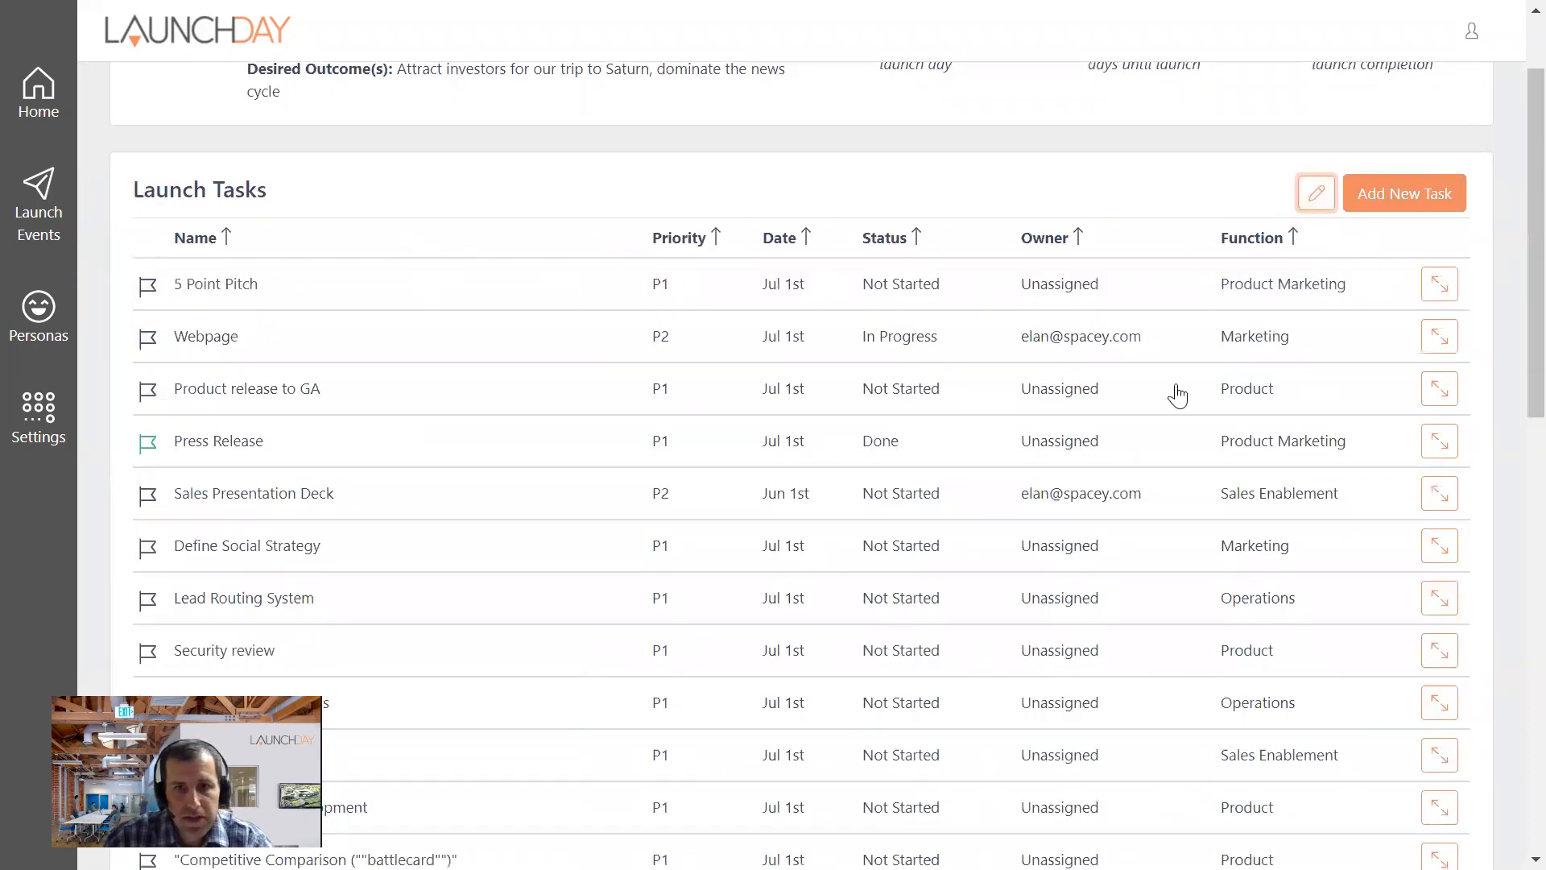
- Expand the saved 5 Point Pitch task to check its persona and external link
click(1437, 292)
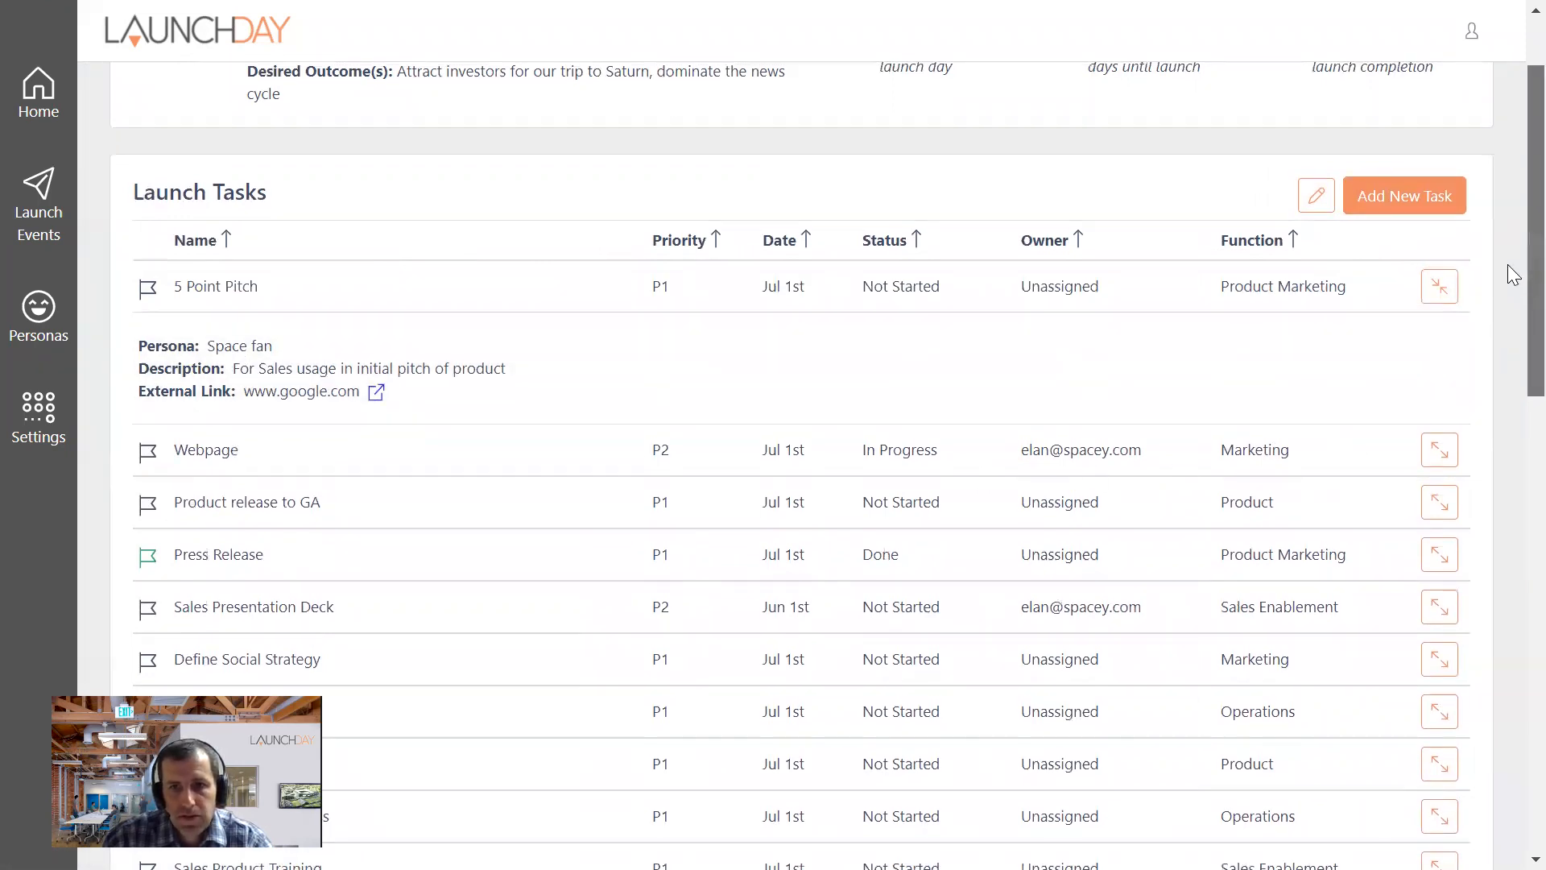
scroll(1509, 290, up, 1)
scroll(894, 304, up, 1)
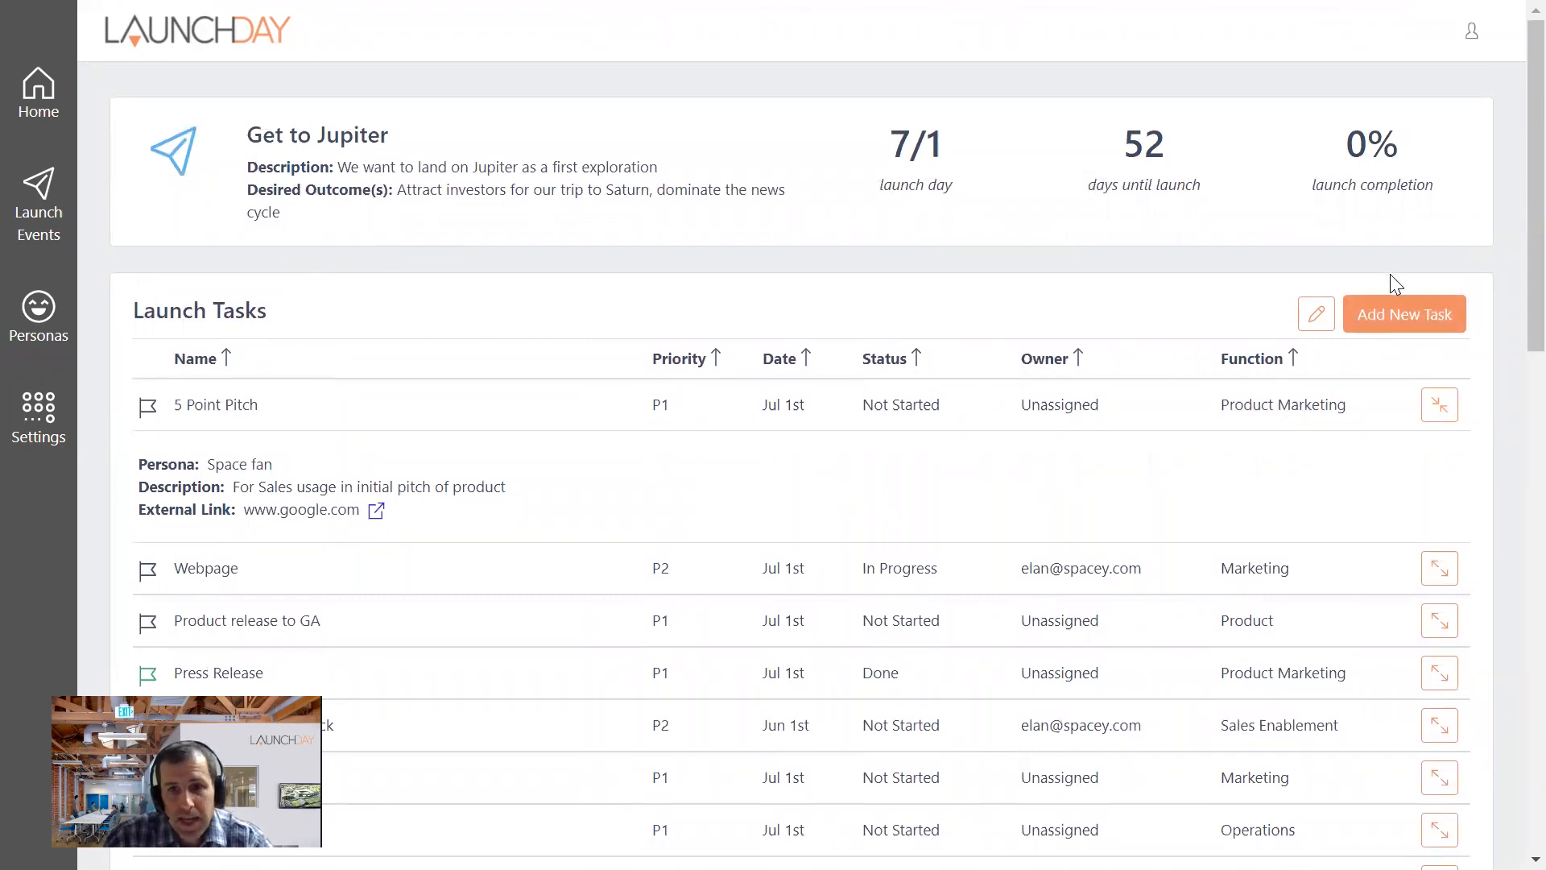
- Start a new launch task titled "Come up with a cool quote" with the due date 05/31/2021
click(1397, 314)
click(651, 133)
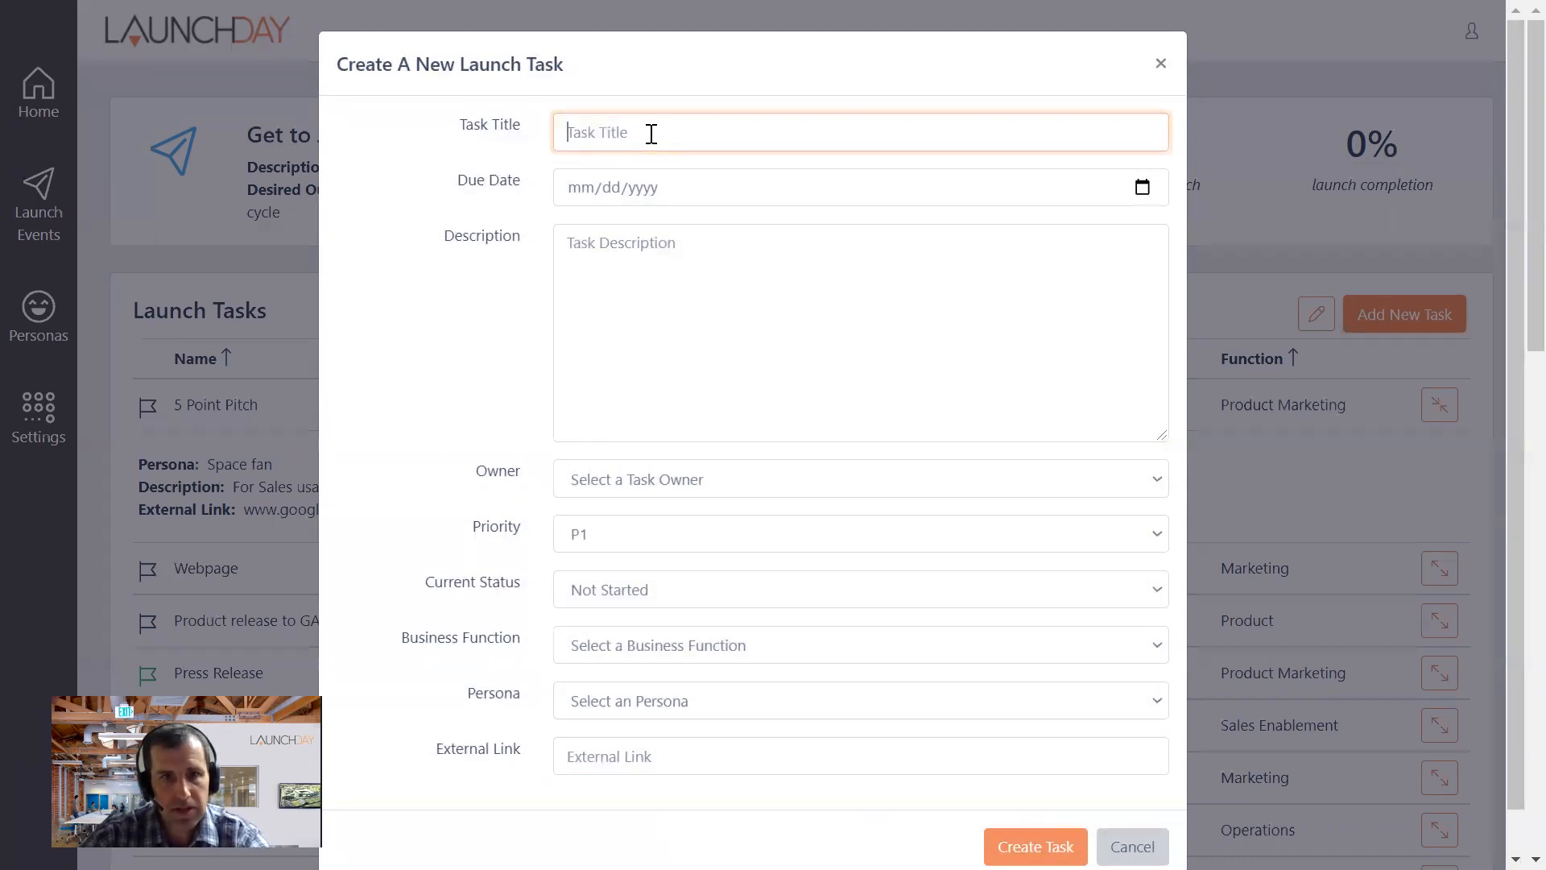
text(C)
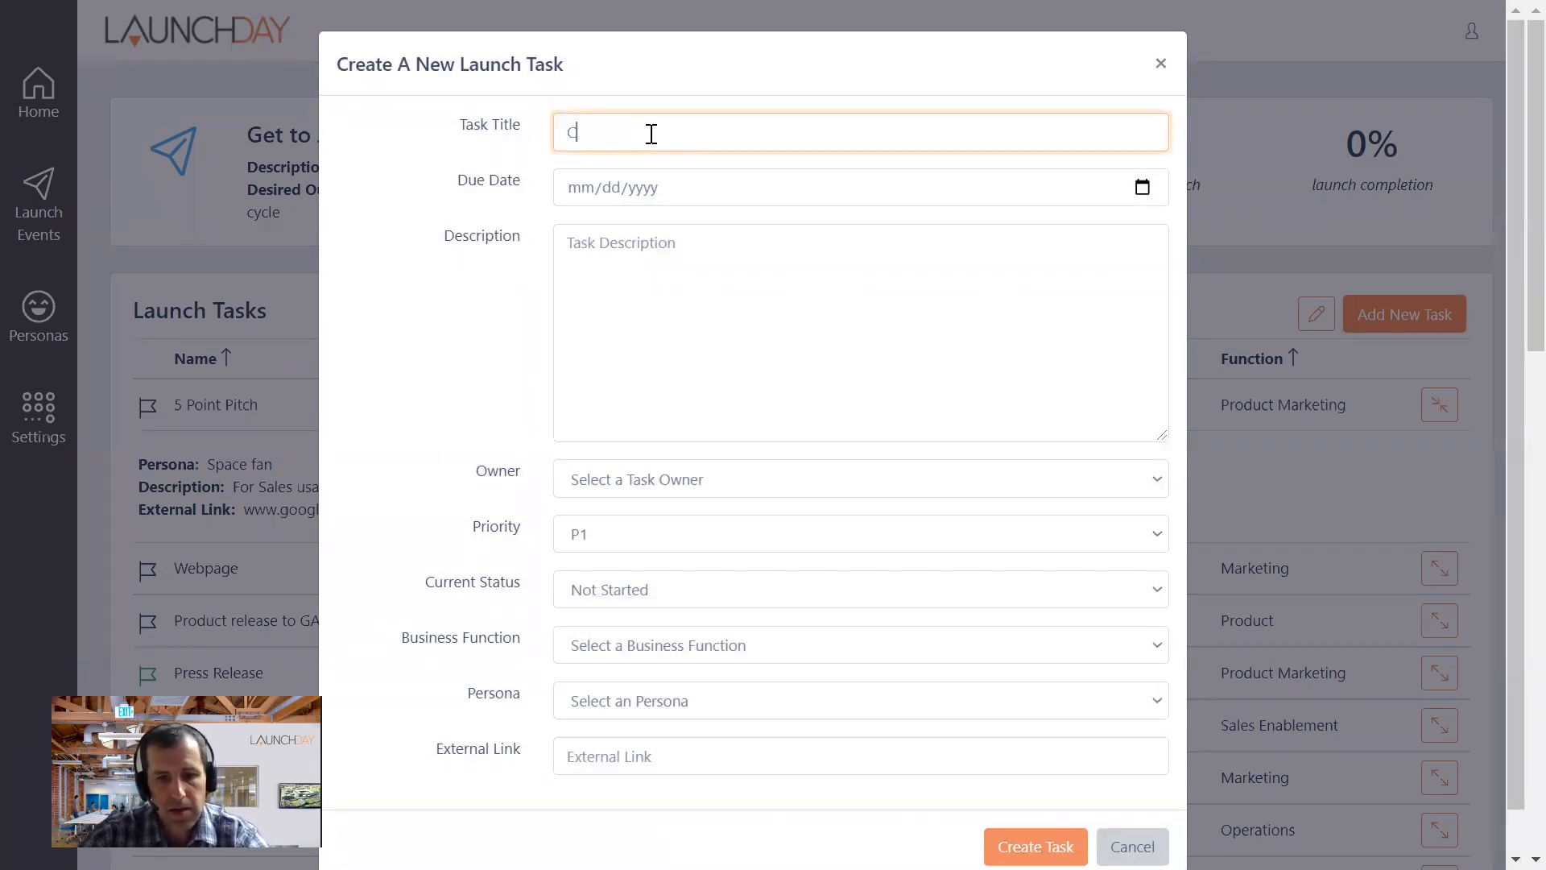
text(ome up with a cool quote)
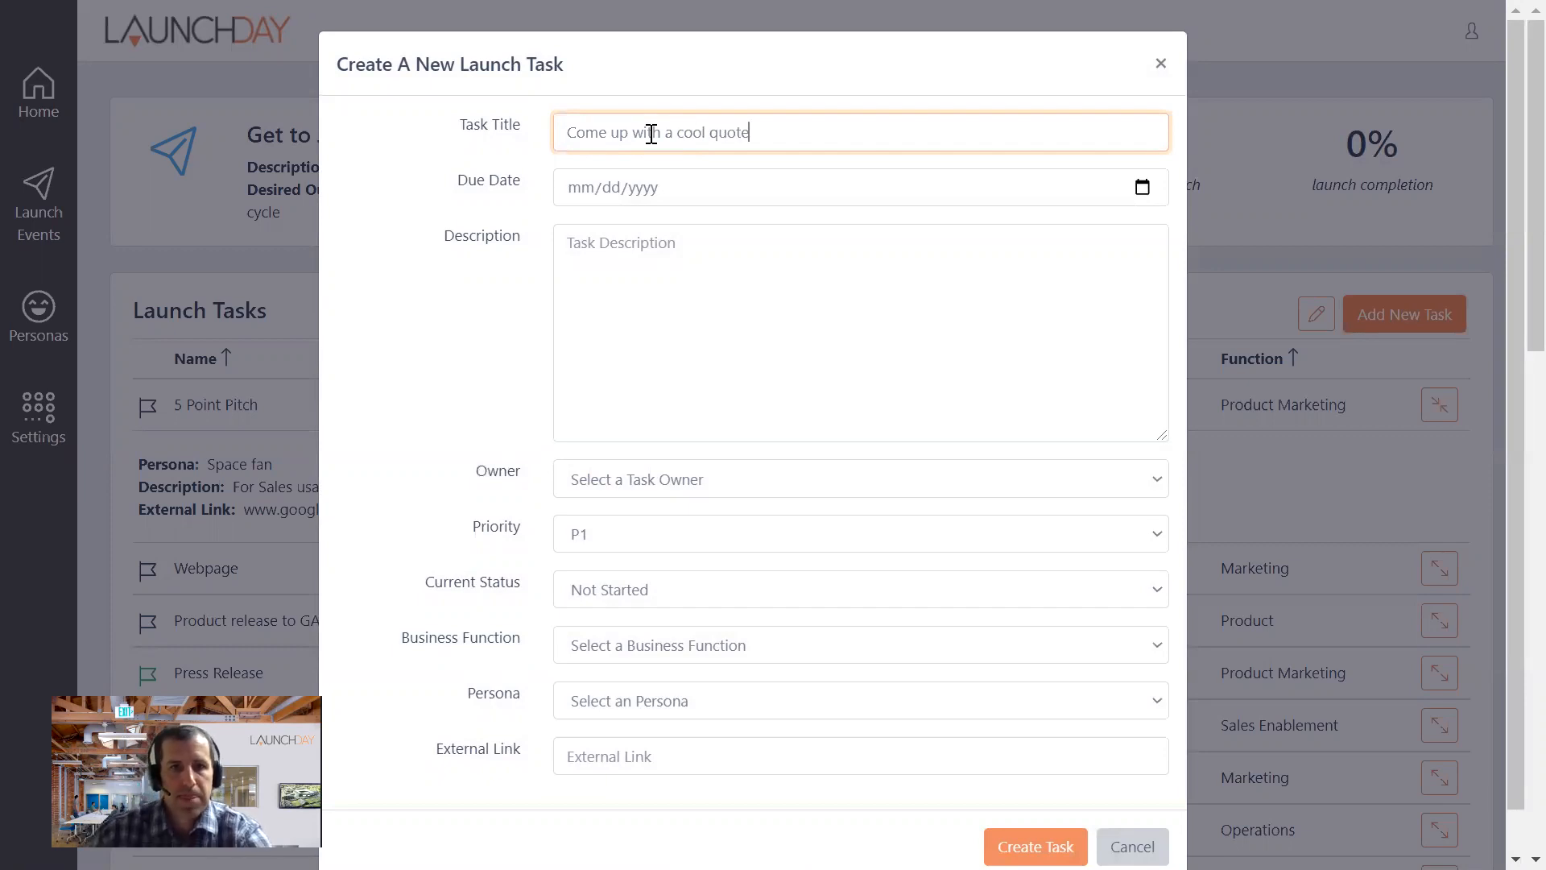
click(557, 185)
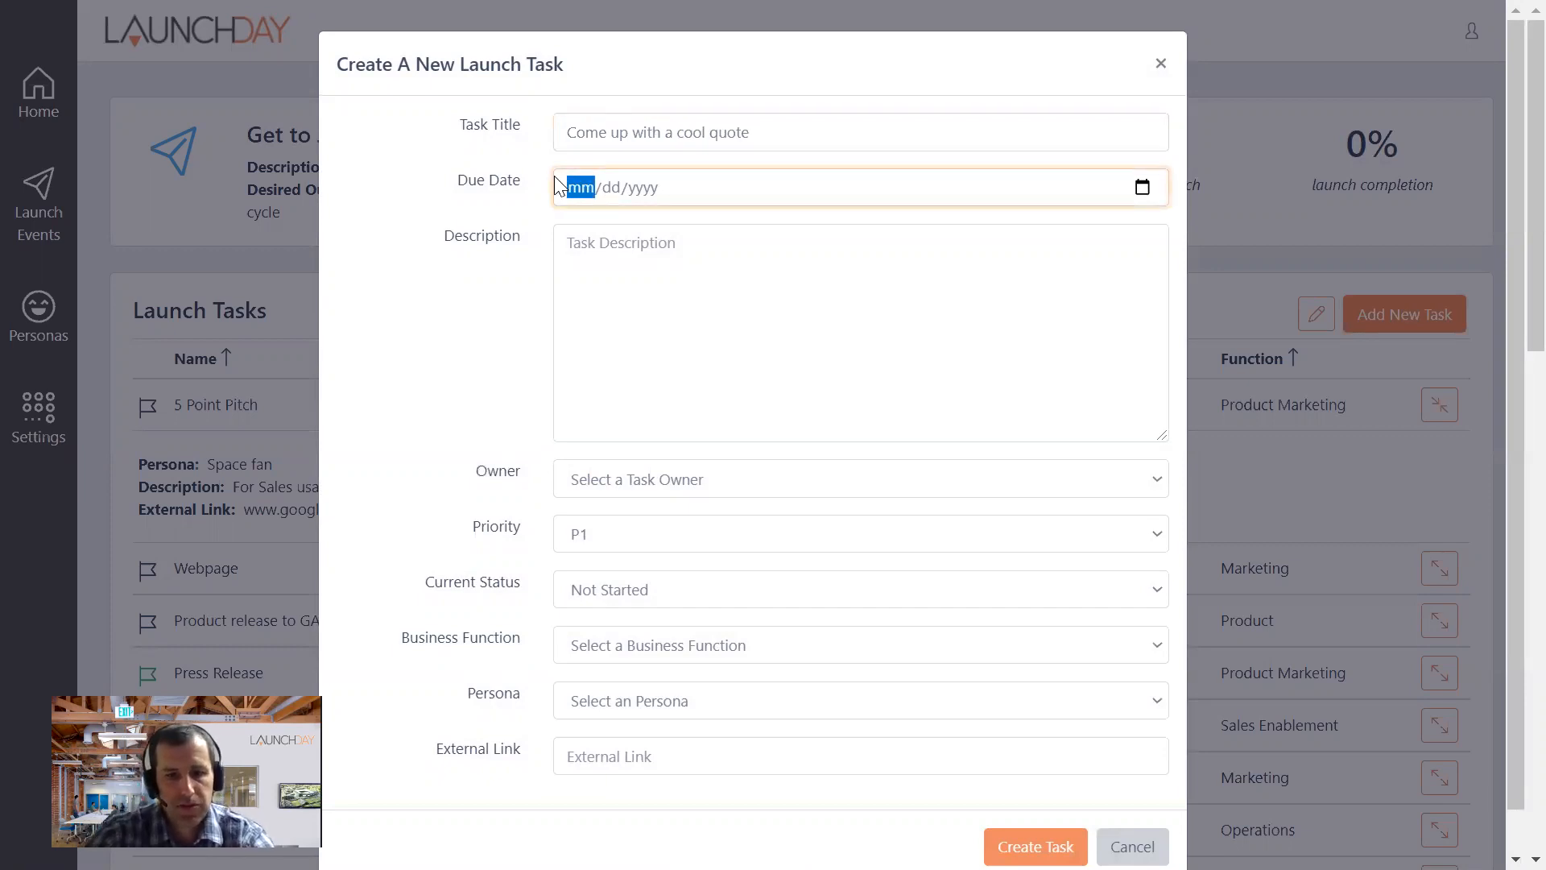
text(05/31/2021)
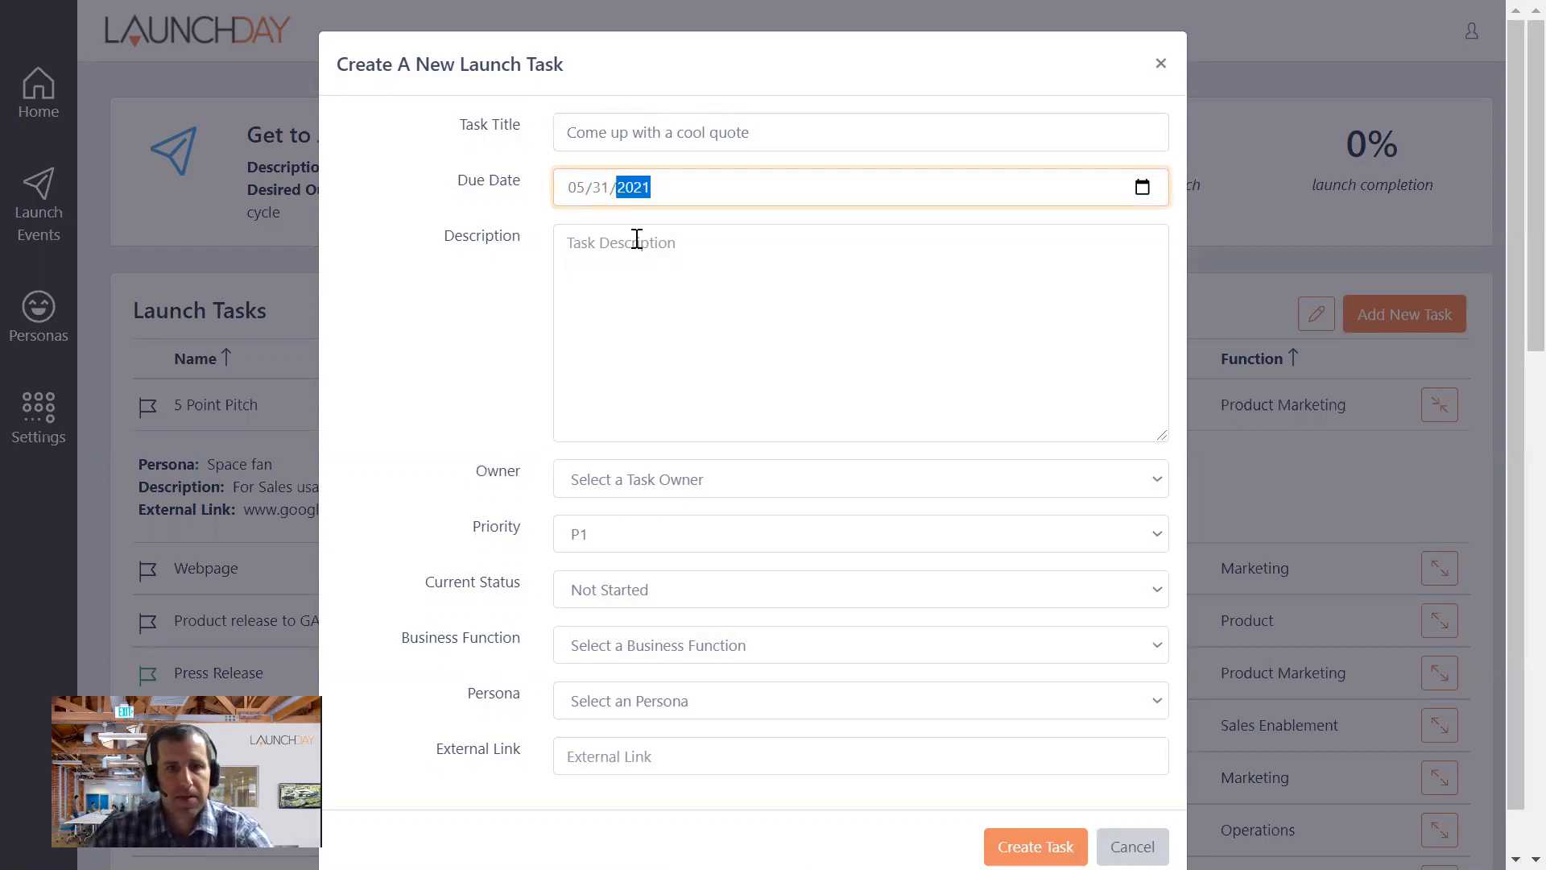
- Enter "how do we sound awesome when we land?" as the new task's description
click(585, 273)
text(how do we soun)
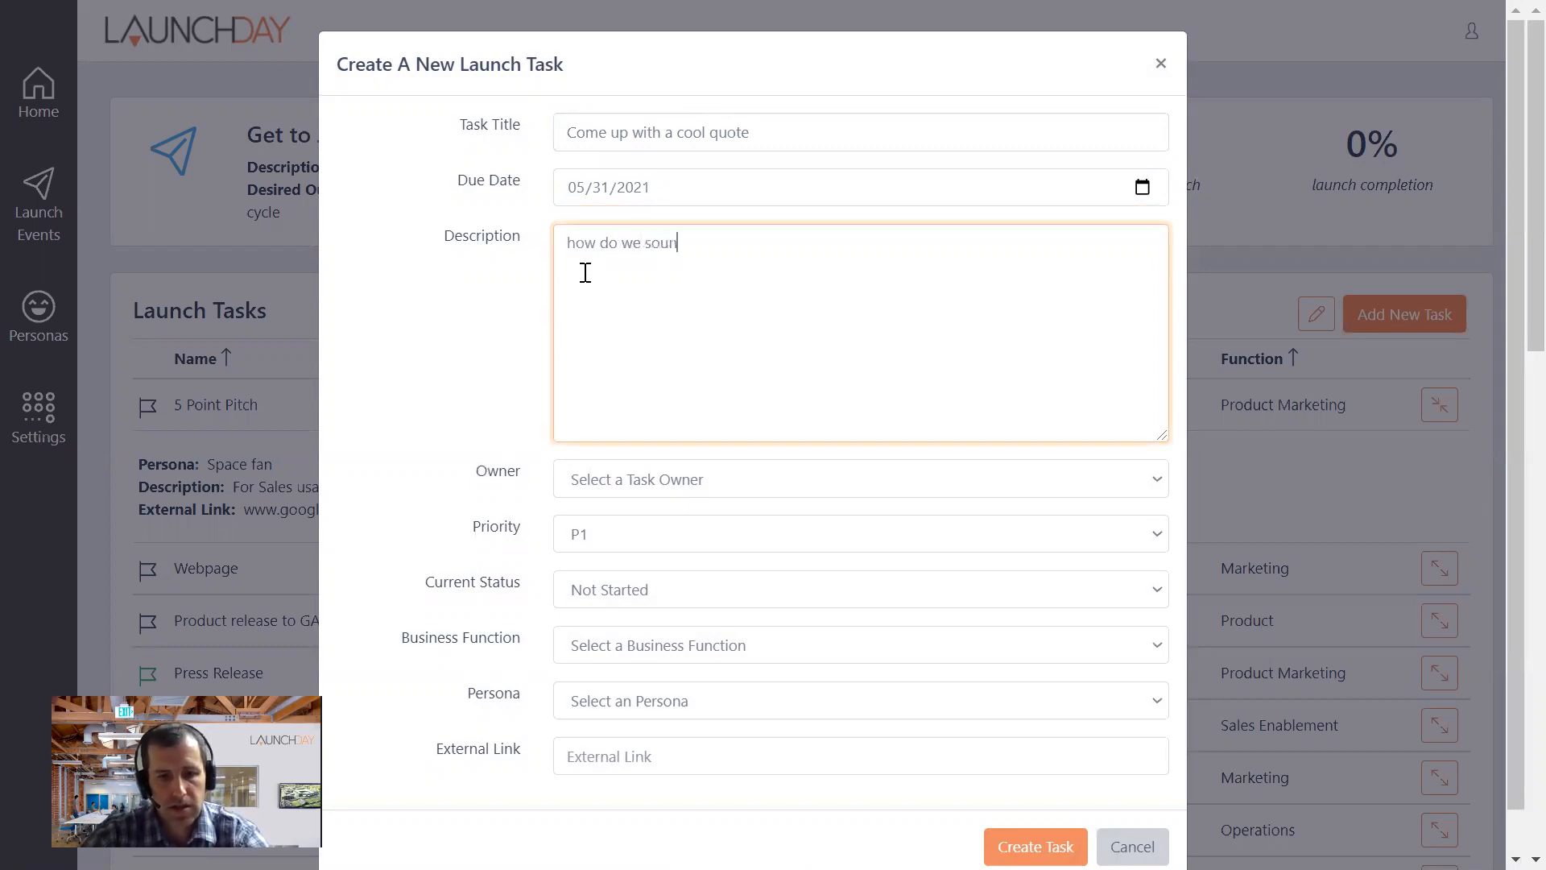
text(me when we land?)
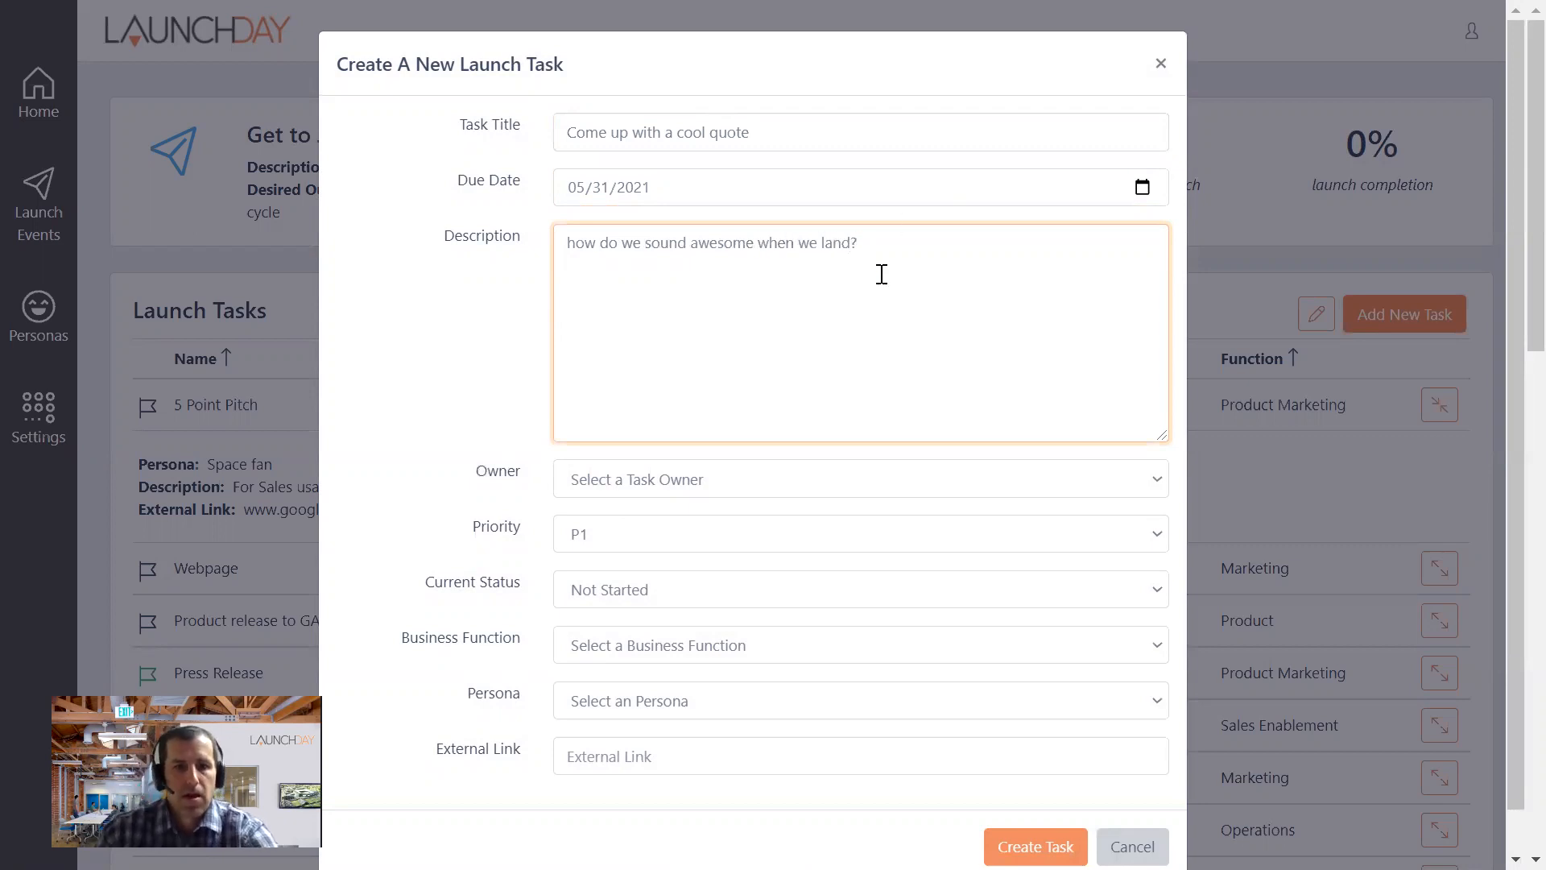
- Assign the new task to the first listed team member, with priority P1 and current status In Progress
click(761, 480)
click(600, 537)
click(602, 538)
click(615, 564)
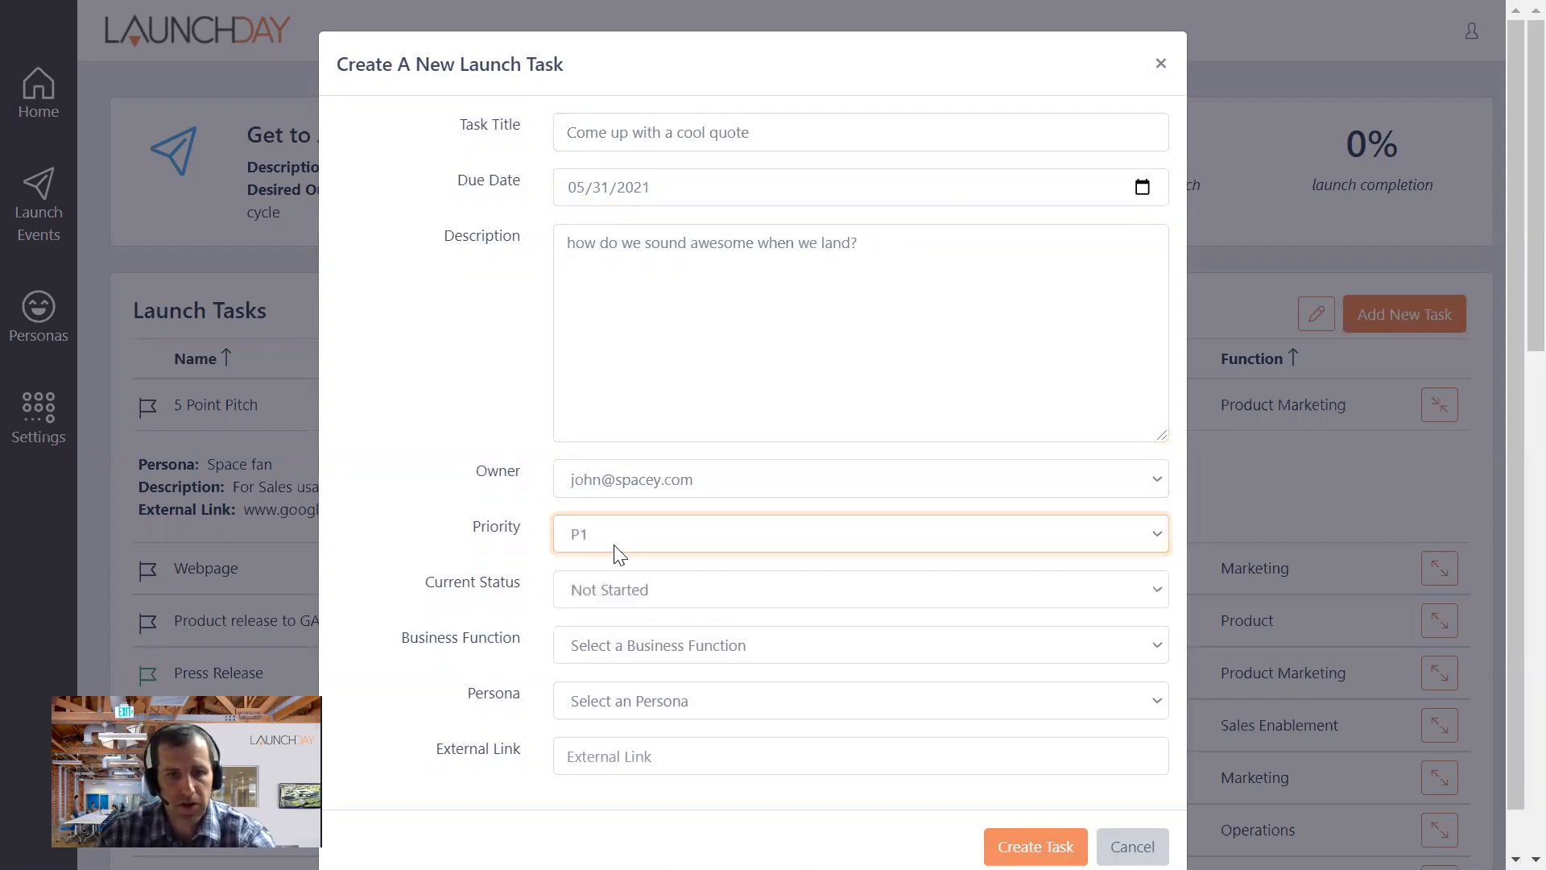
click(625, 590)
click(627, 598)
click(636, 590)
click(662, 641)
scroll(648, 578, down, 1)
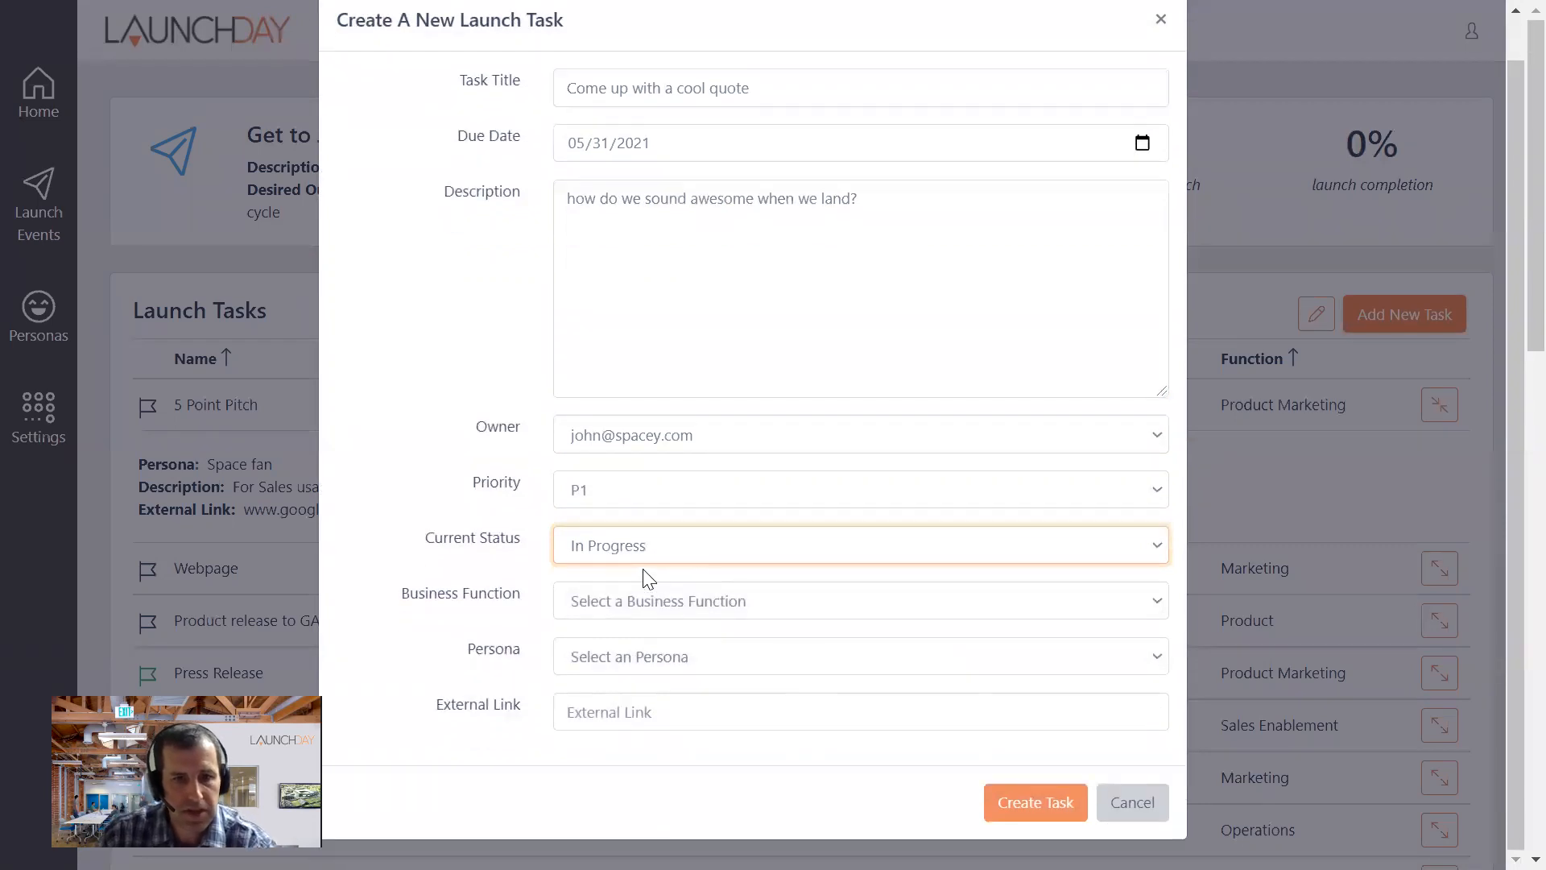
- Set the new launch task's persona to Space fan
scroll(648, 578, down, 2)
click(653, 656)
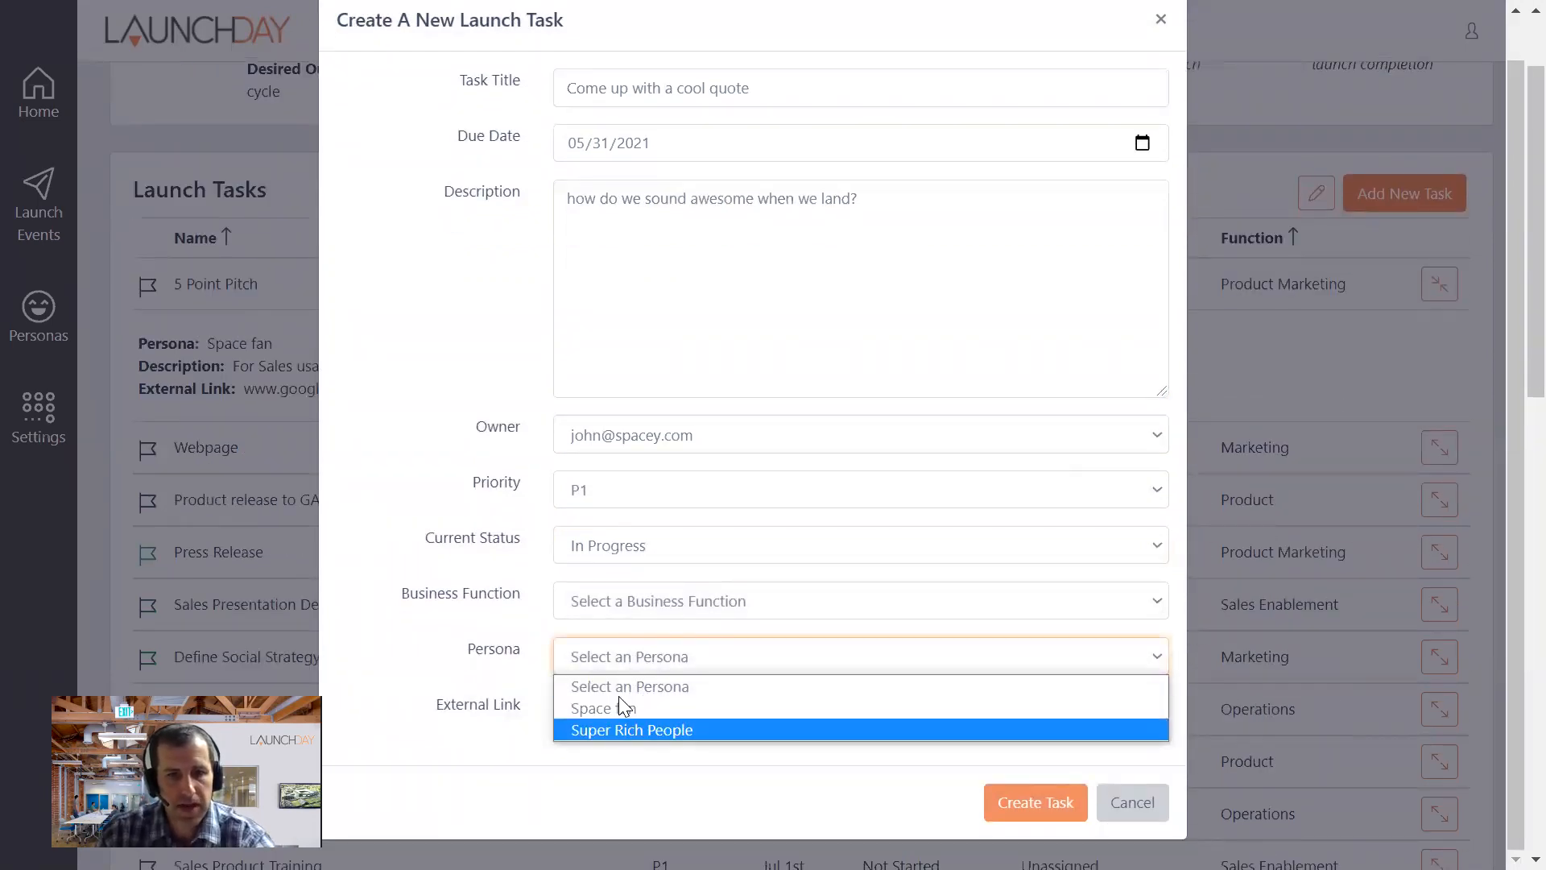
click(592, 686)
click(600, 656)
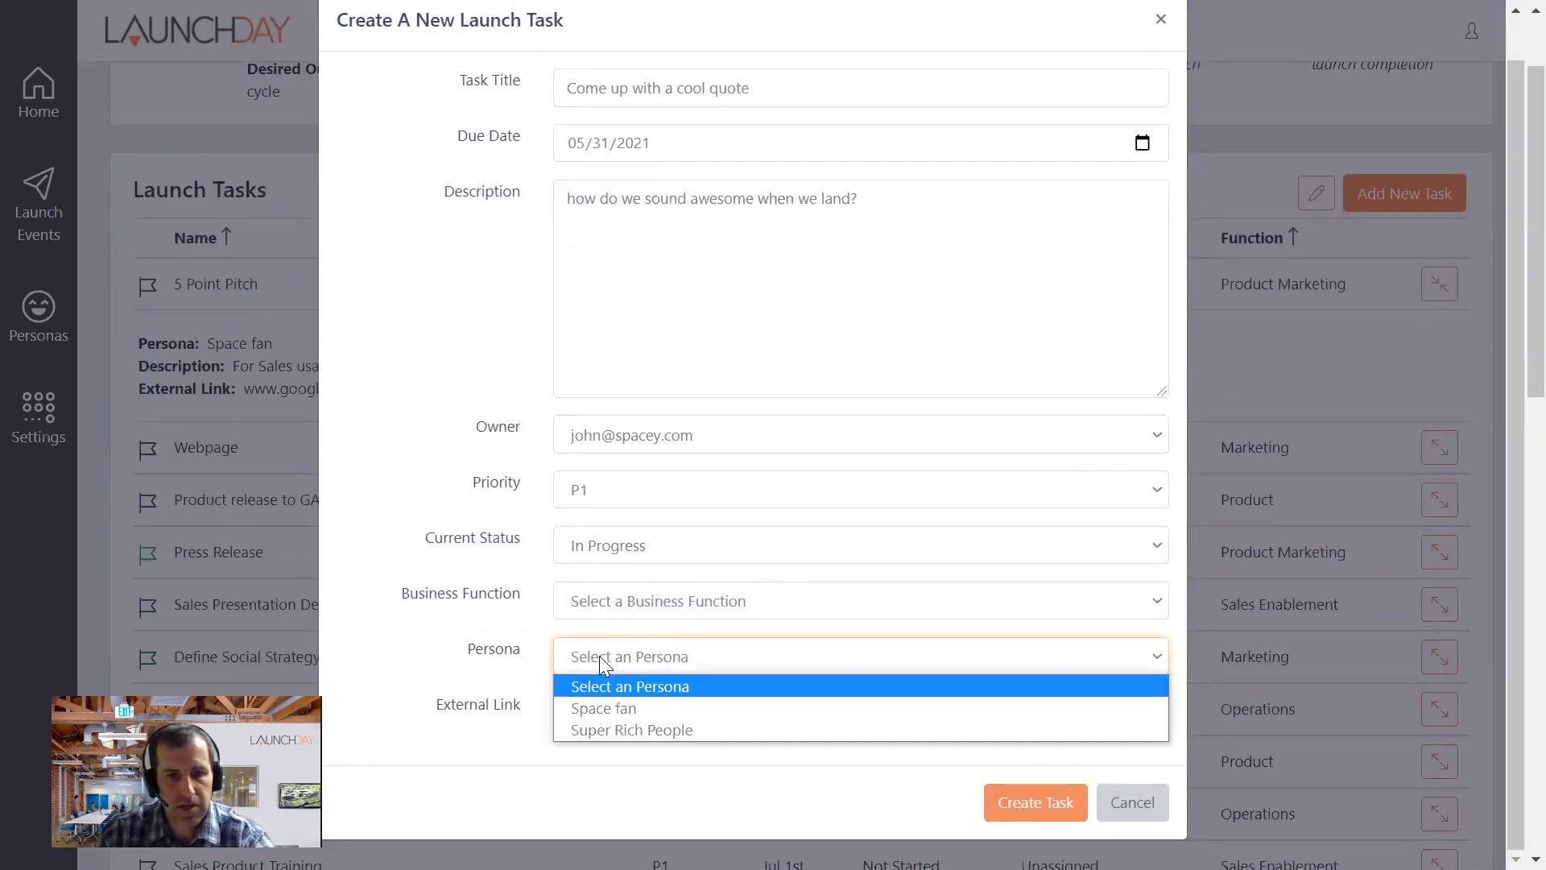
click(602, 708)
click(601, 702)
click(704, 669)
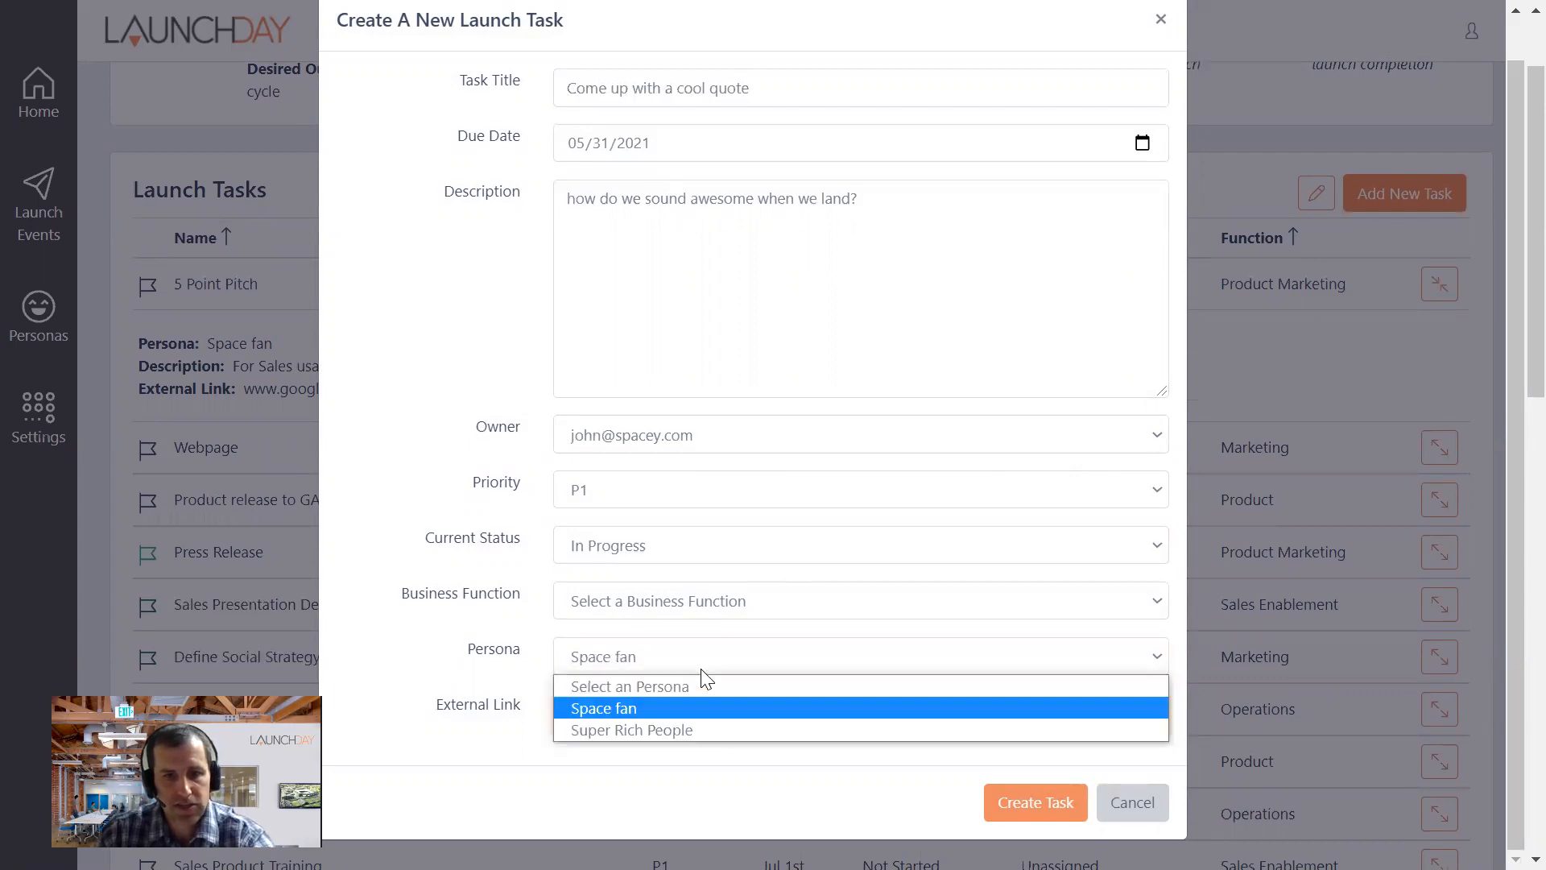
- Set the new task's business function to Demand Marketing and create the task
click(1035, 803)
click(1036, 803)
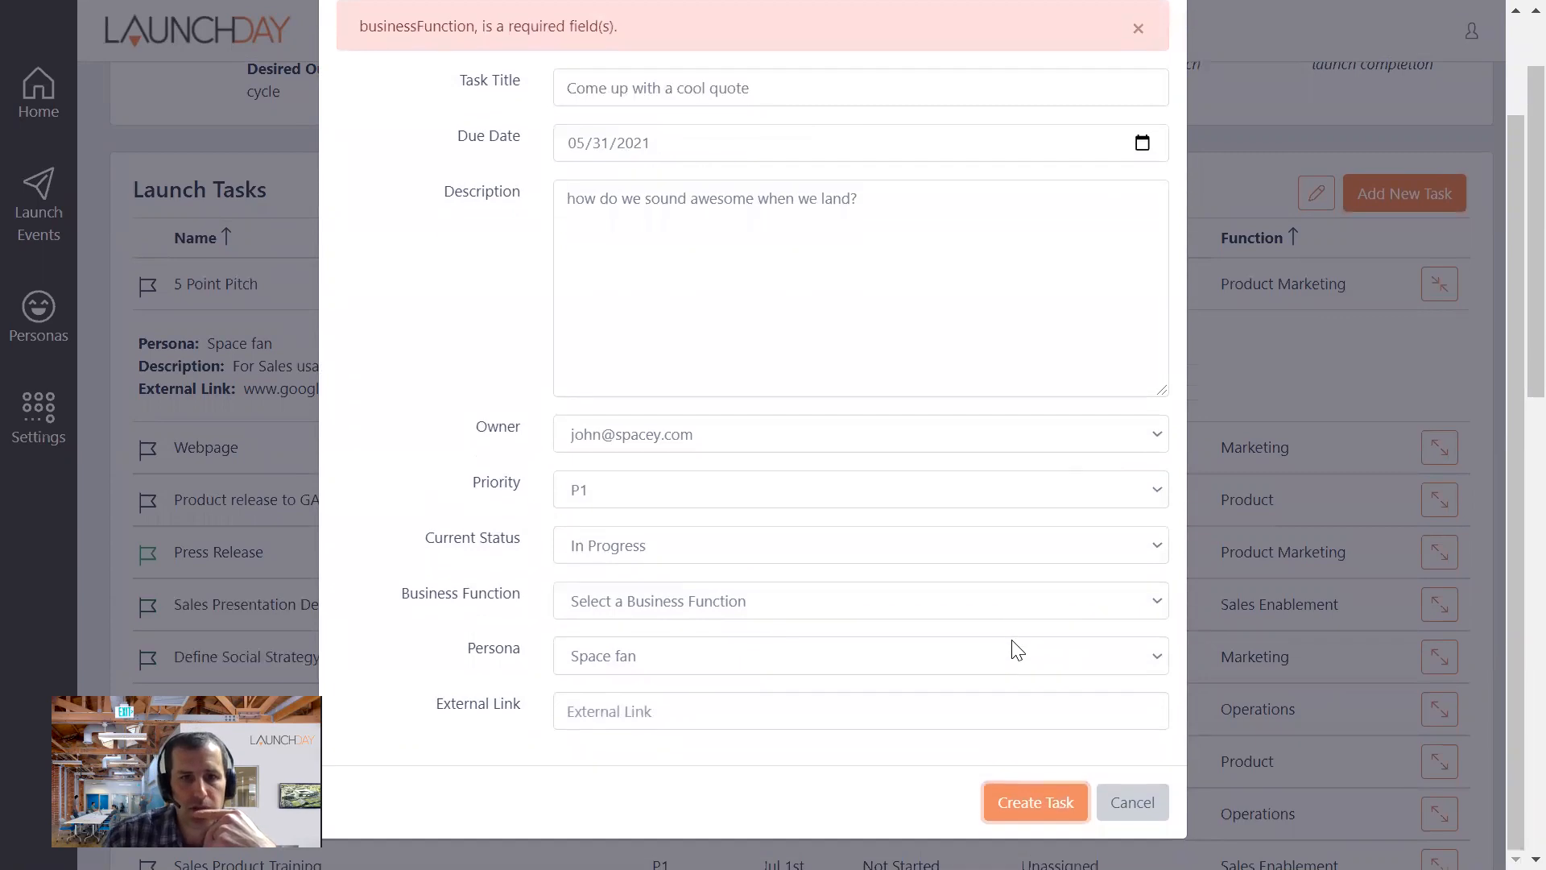
click(640, 610)
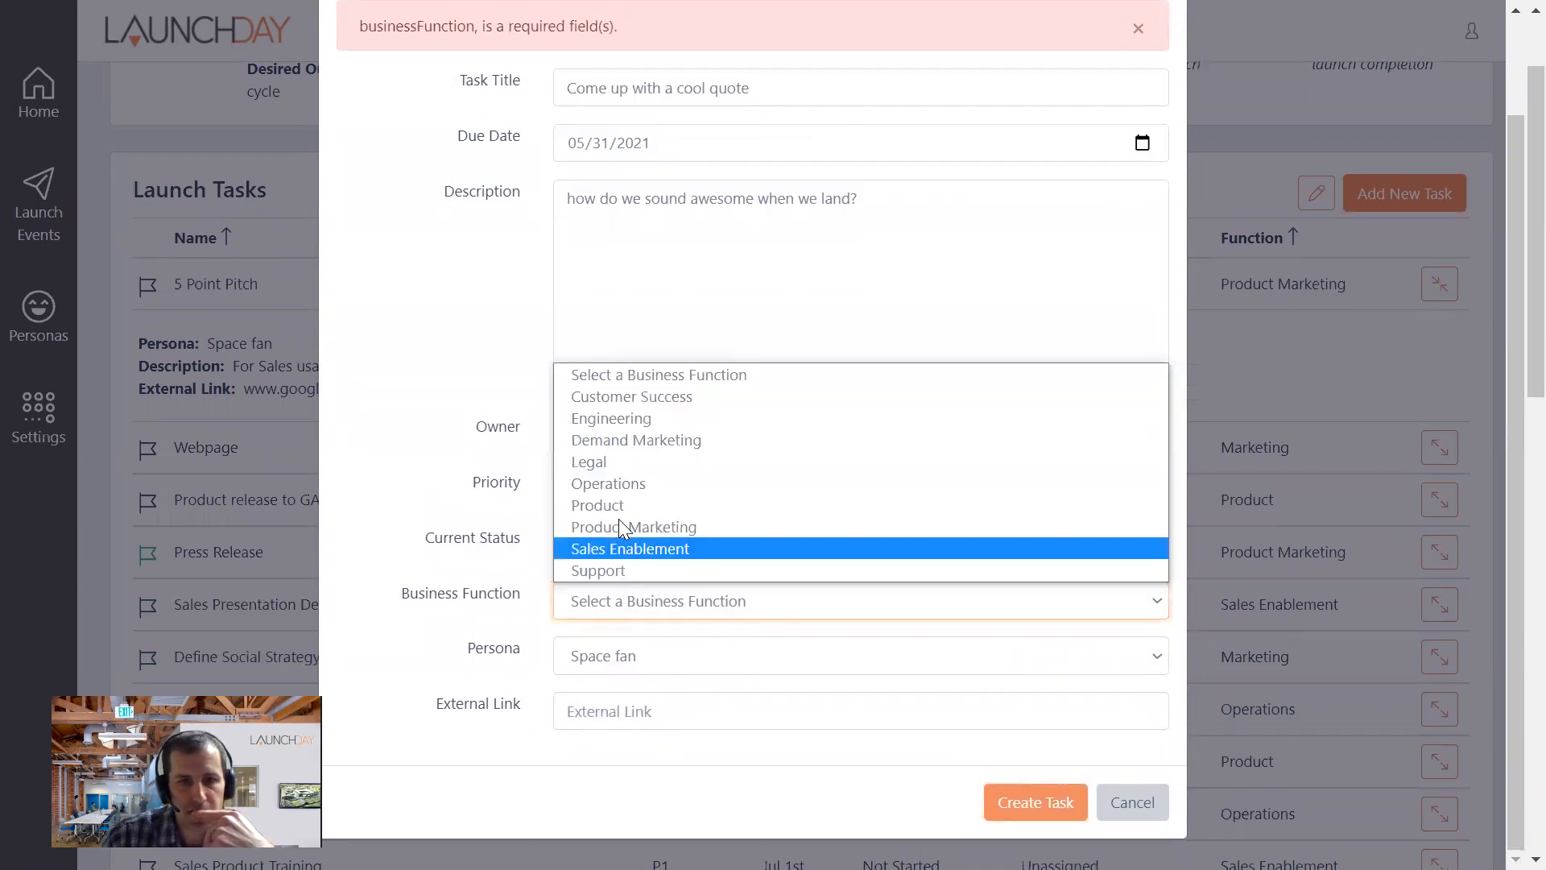
click(641, 440)
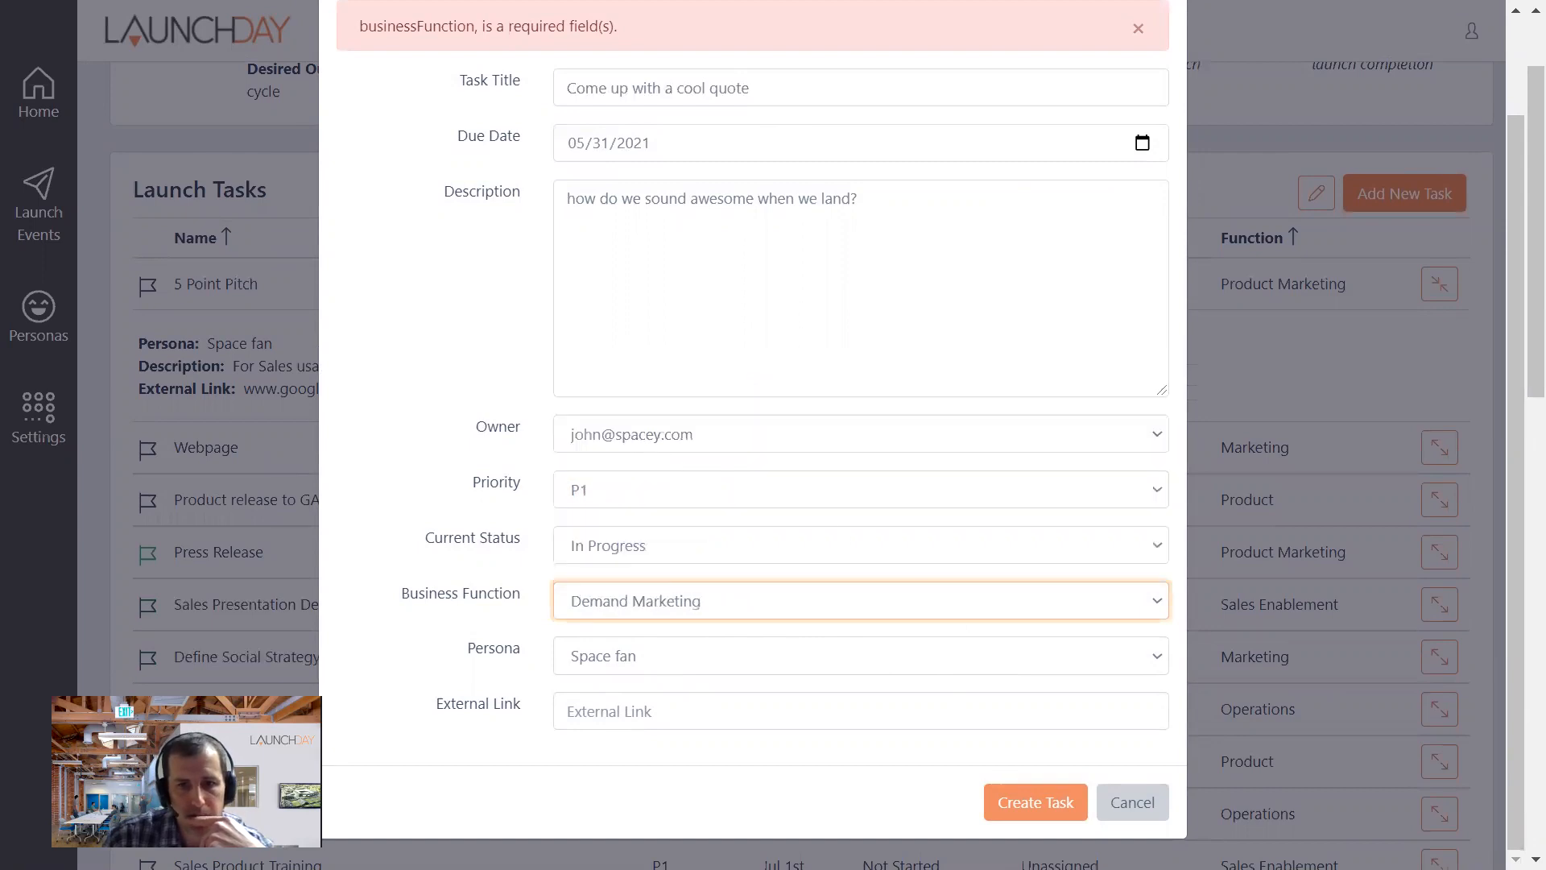
click(1072, 818)
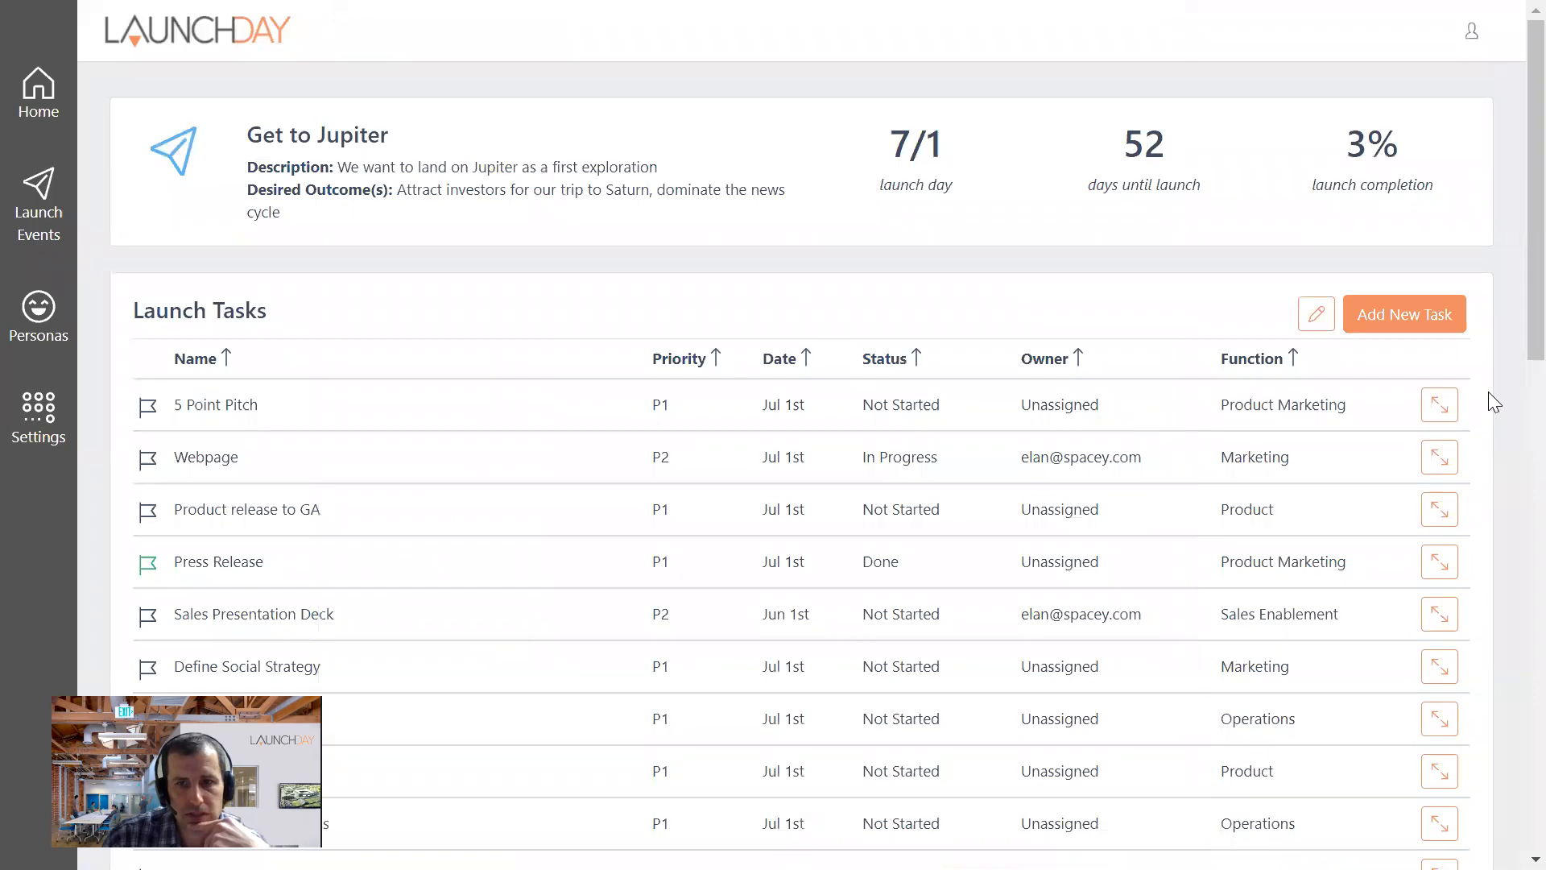
- Look for the new quote task in the launch task list and sort the tasks by date, first ascending, then descending
scroll(583, 524, down, 10)
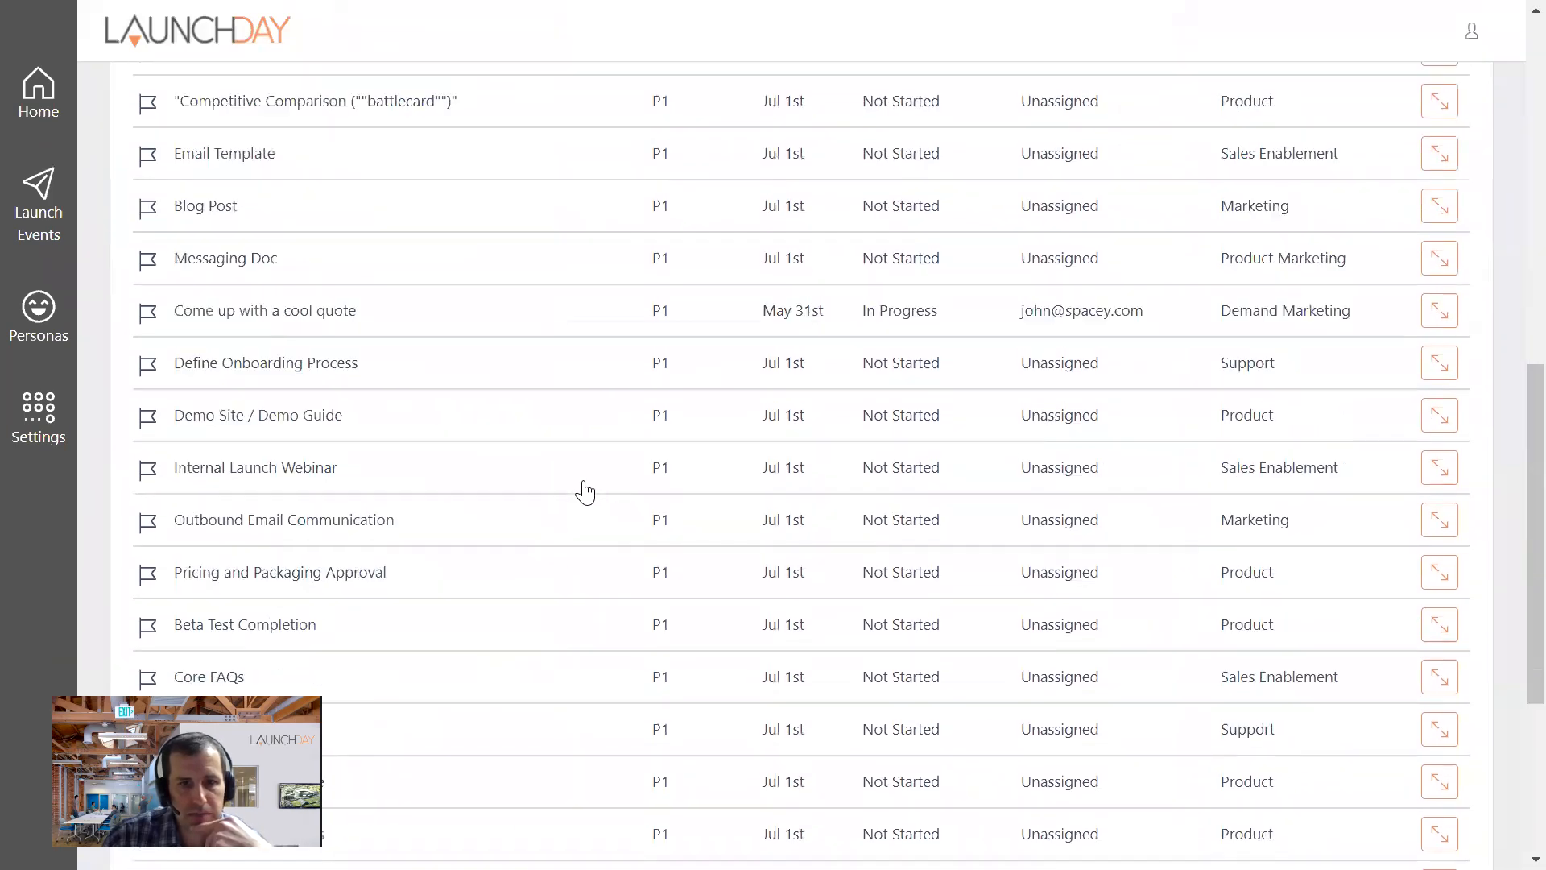
scroll(584, 491, down, 5)
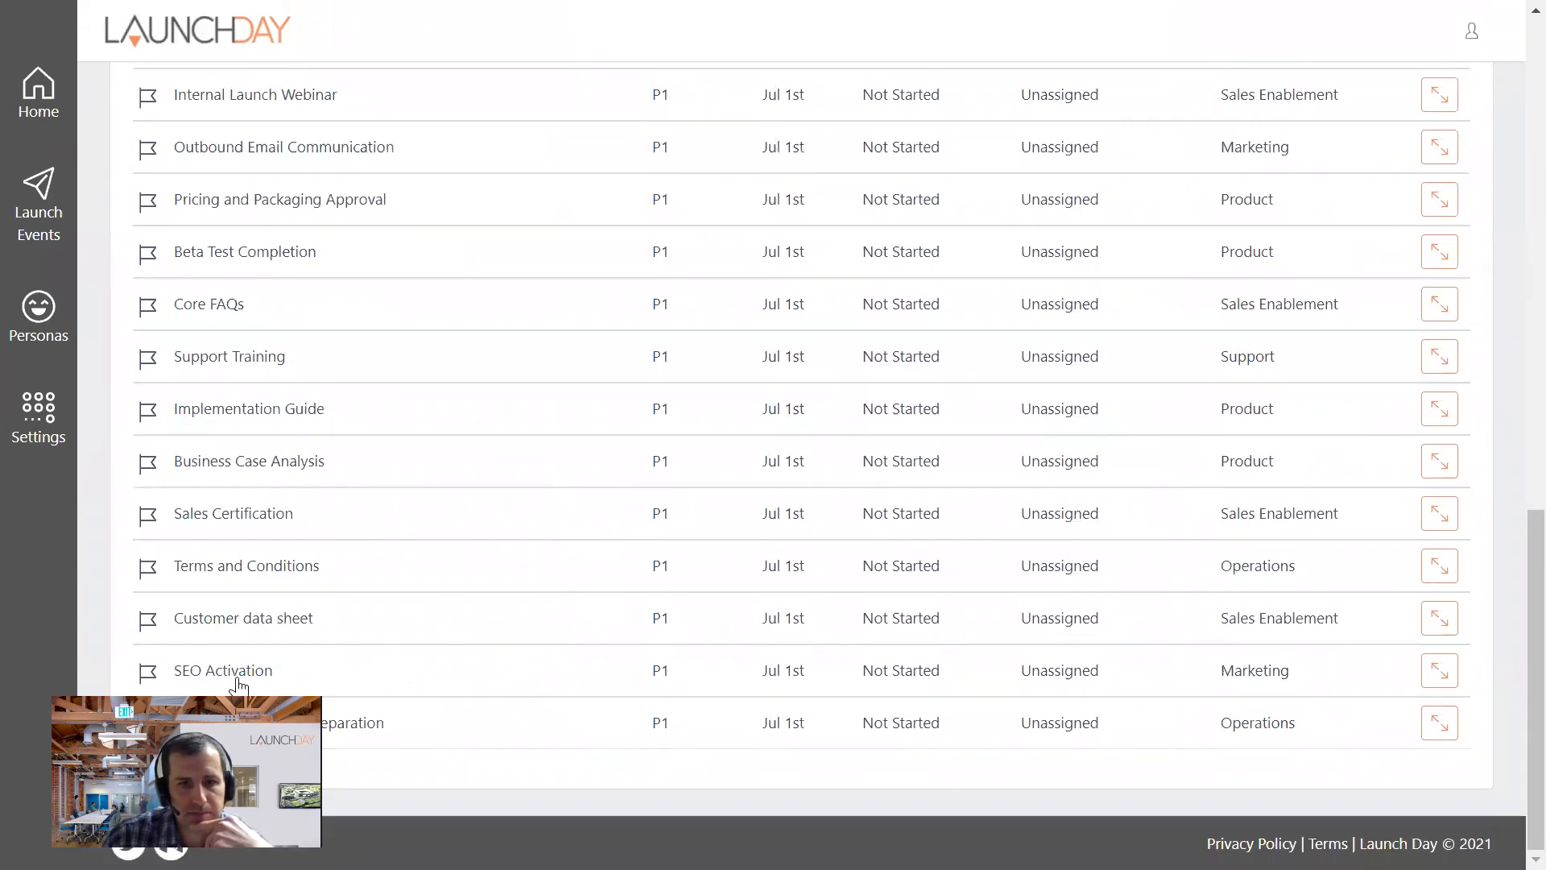
scroll(552, 428, up, 6)
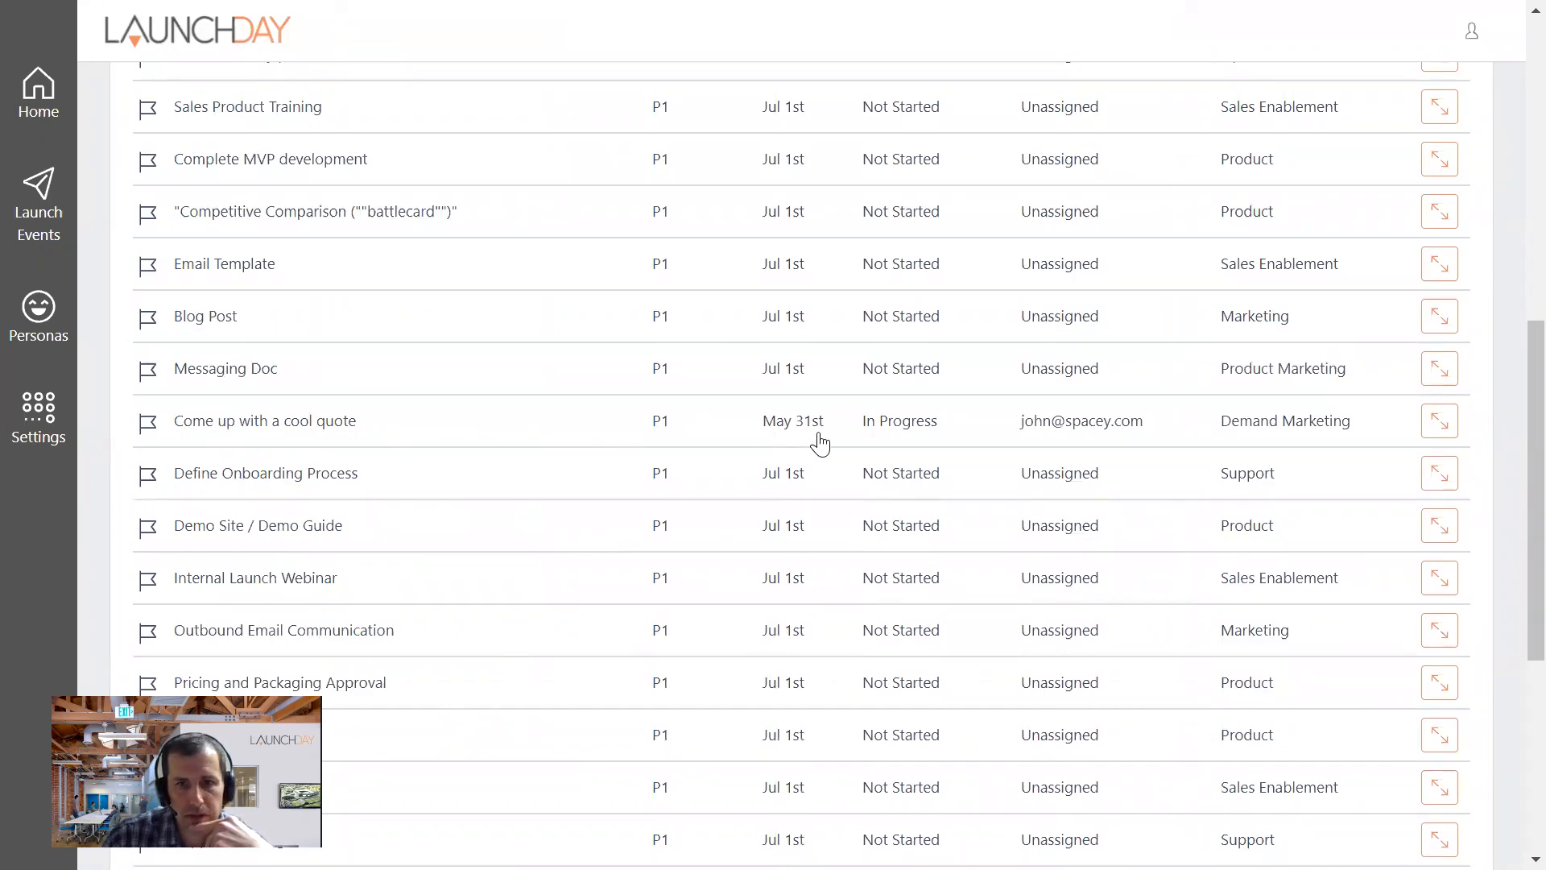
scroll(818, 442, up, 3)
scroll(818, 442, up, 6)
click(778, 359)
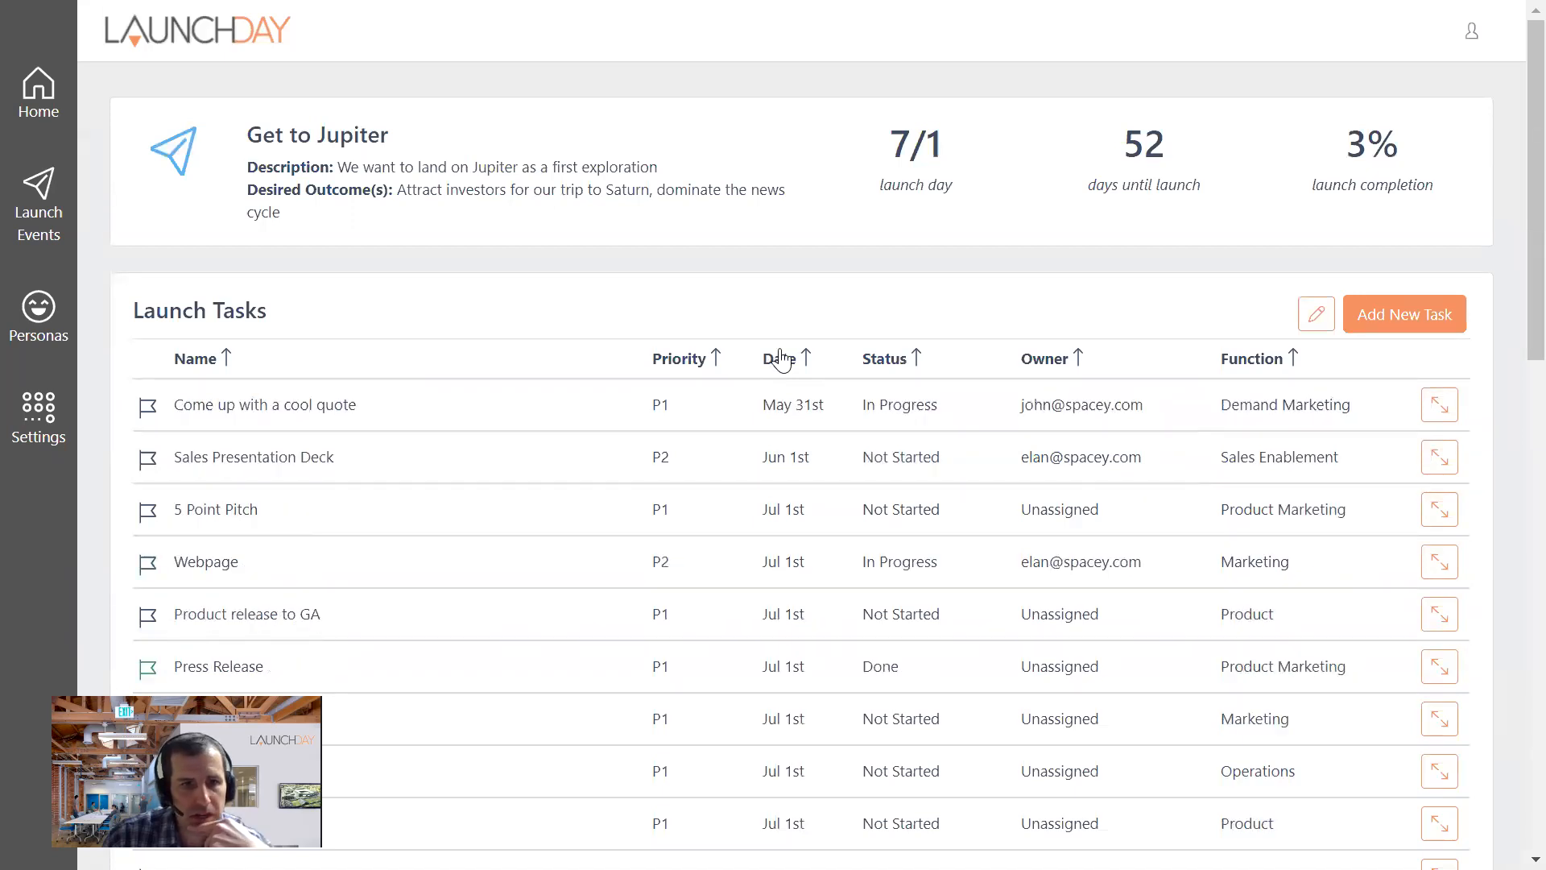
click(780, 358)
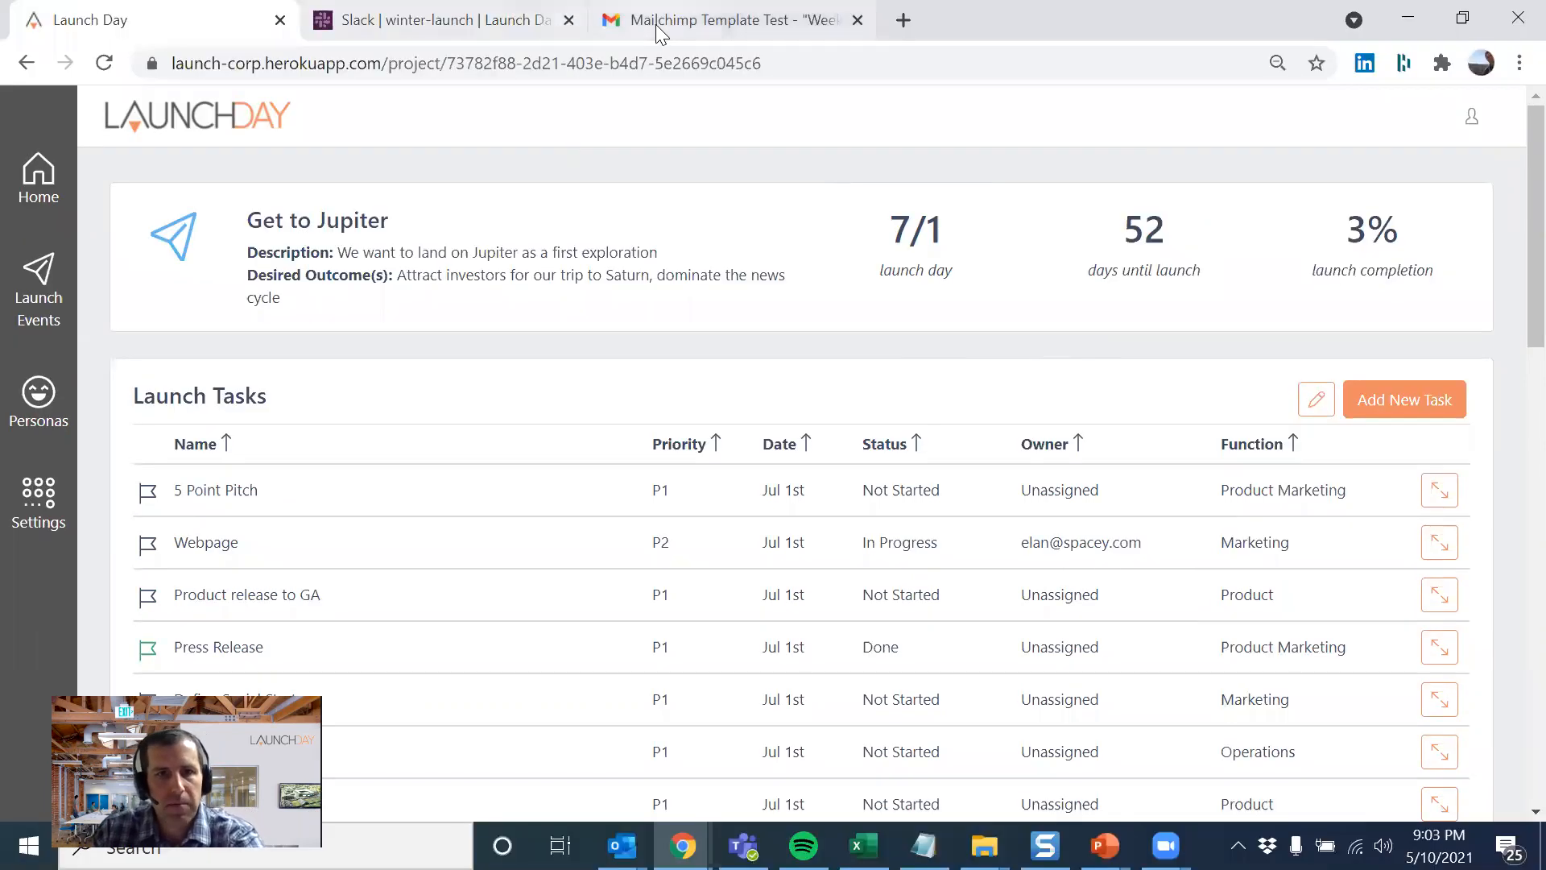
- Switch to Gmail and review the Winter Launch highlights in the Launch Day Week in Review email
click(656, 23)
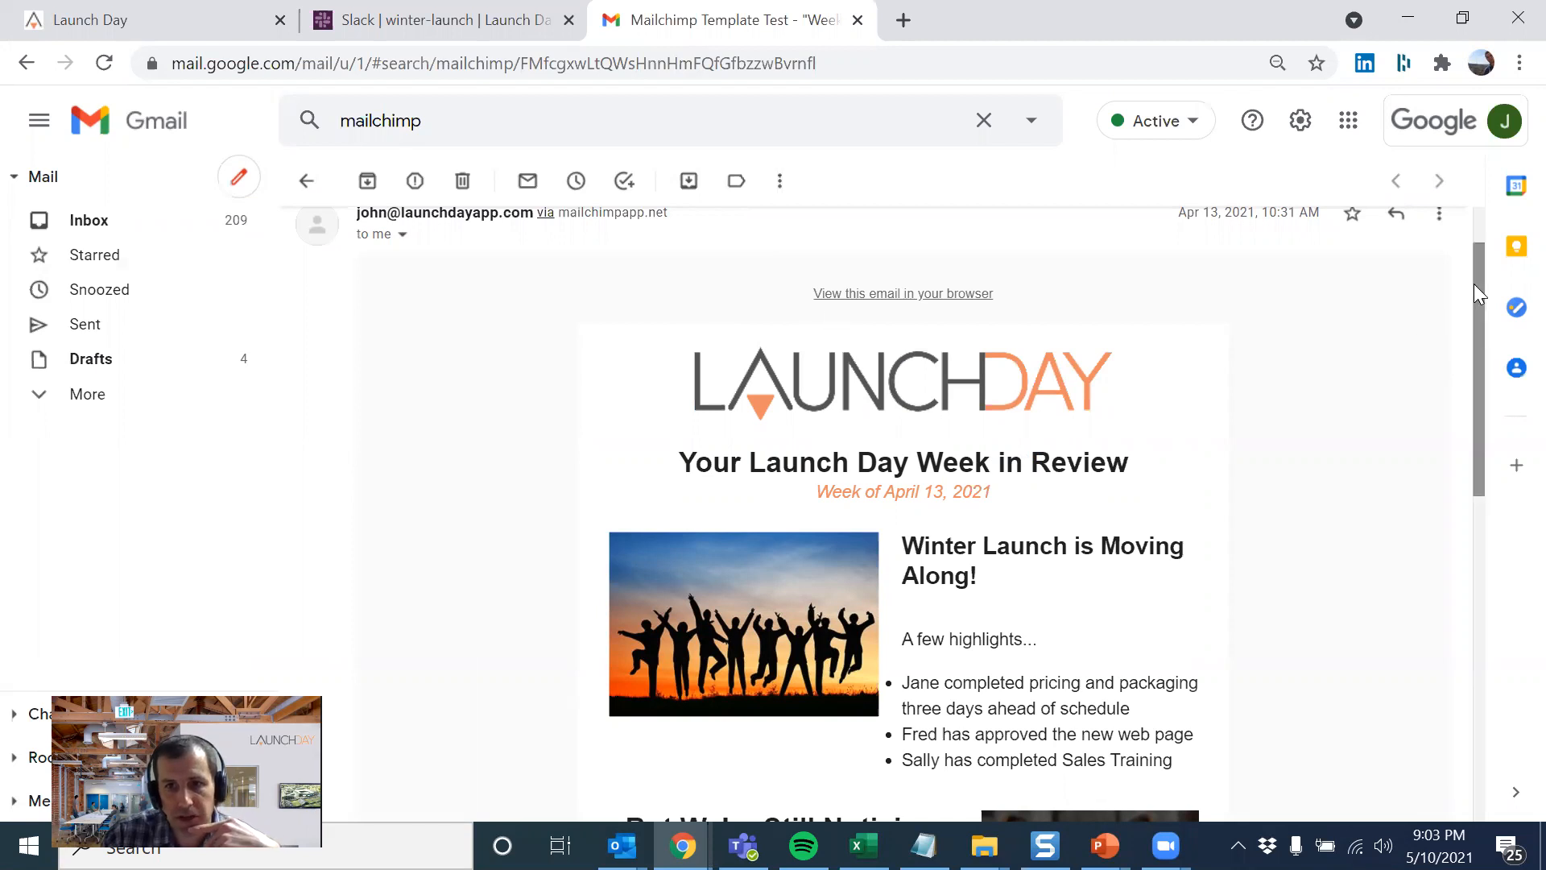
drag(1474, 284, 1480, 369)
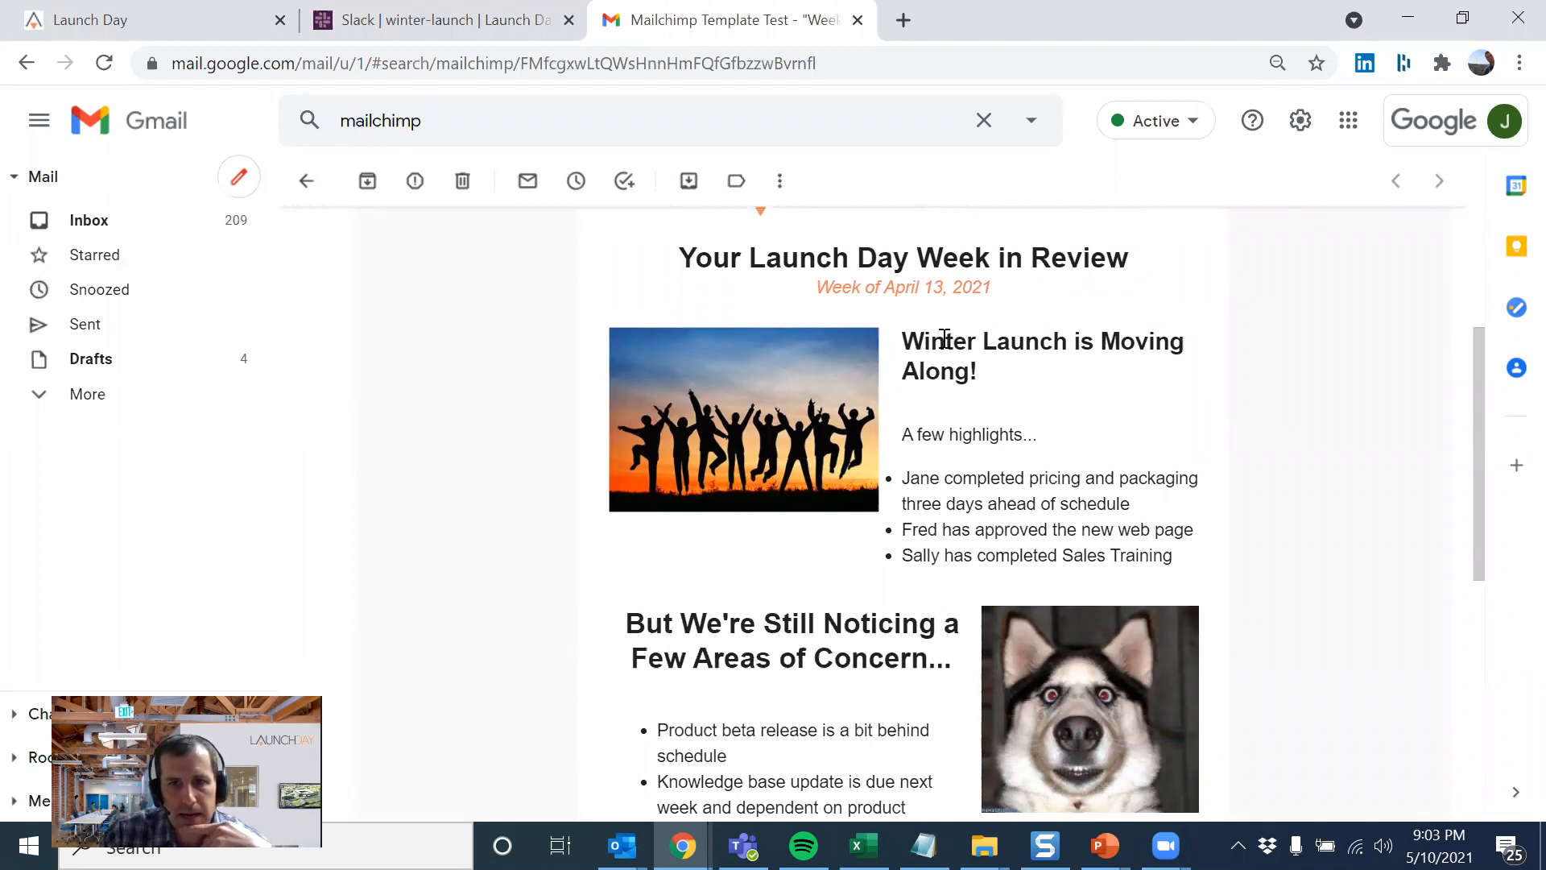
drag(922, 440, 1058, 491)
click(947, 501)
drag(926, 532, 1044, 507)
drag(955, 555, 1075, 557)
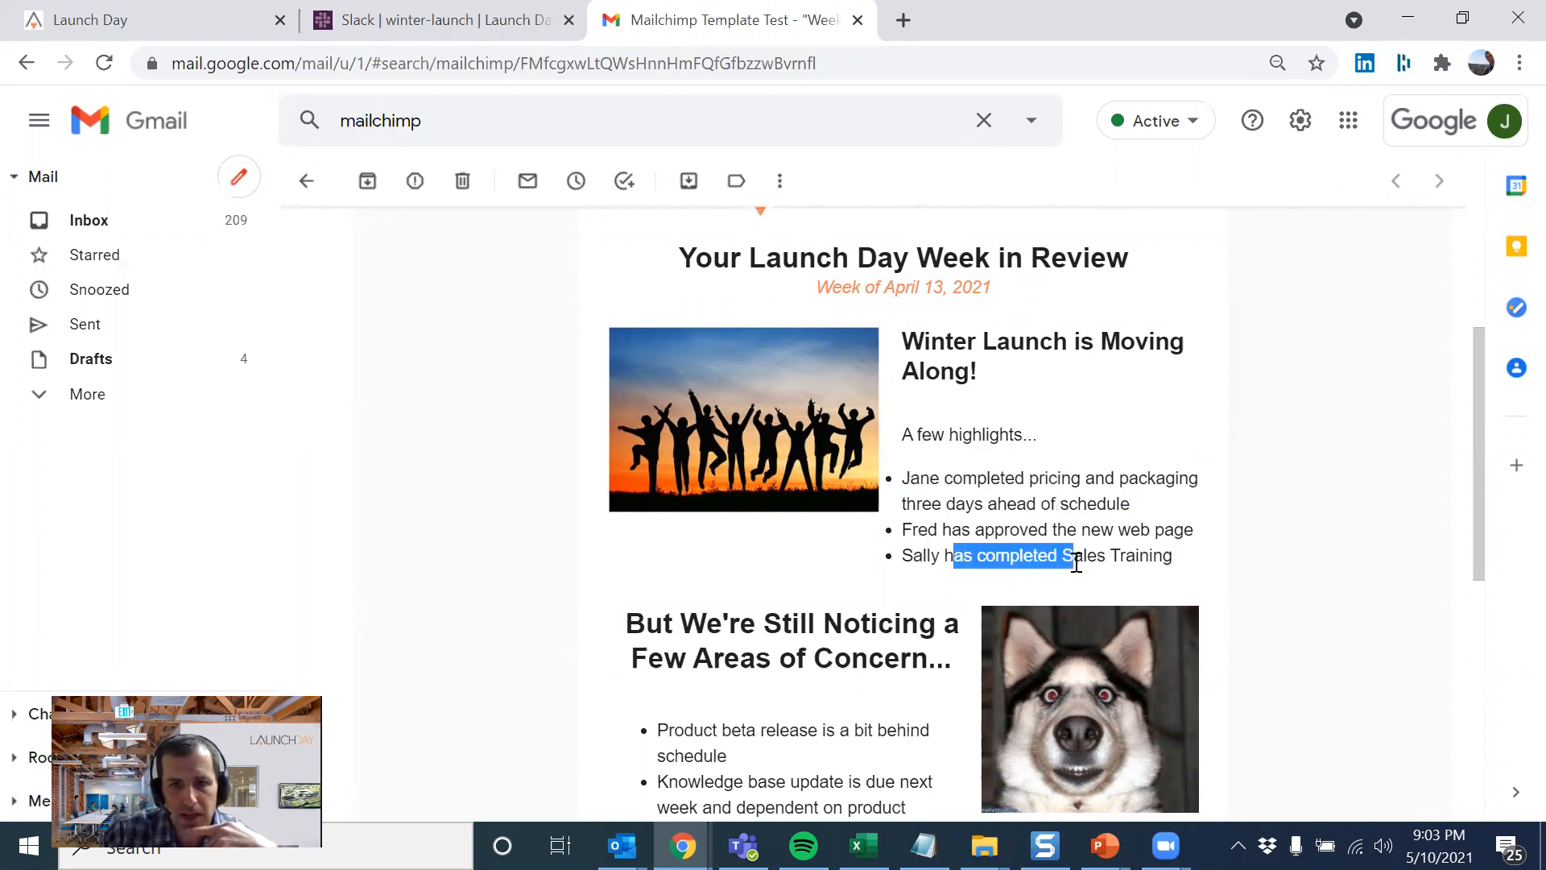
- Review the listed areas of concern in the Week in Review email
scroll(709, 413, down, 3)
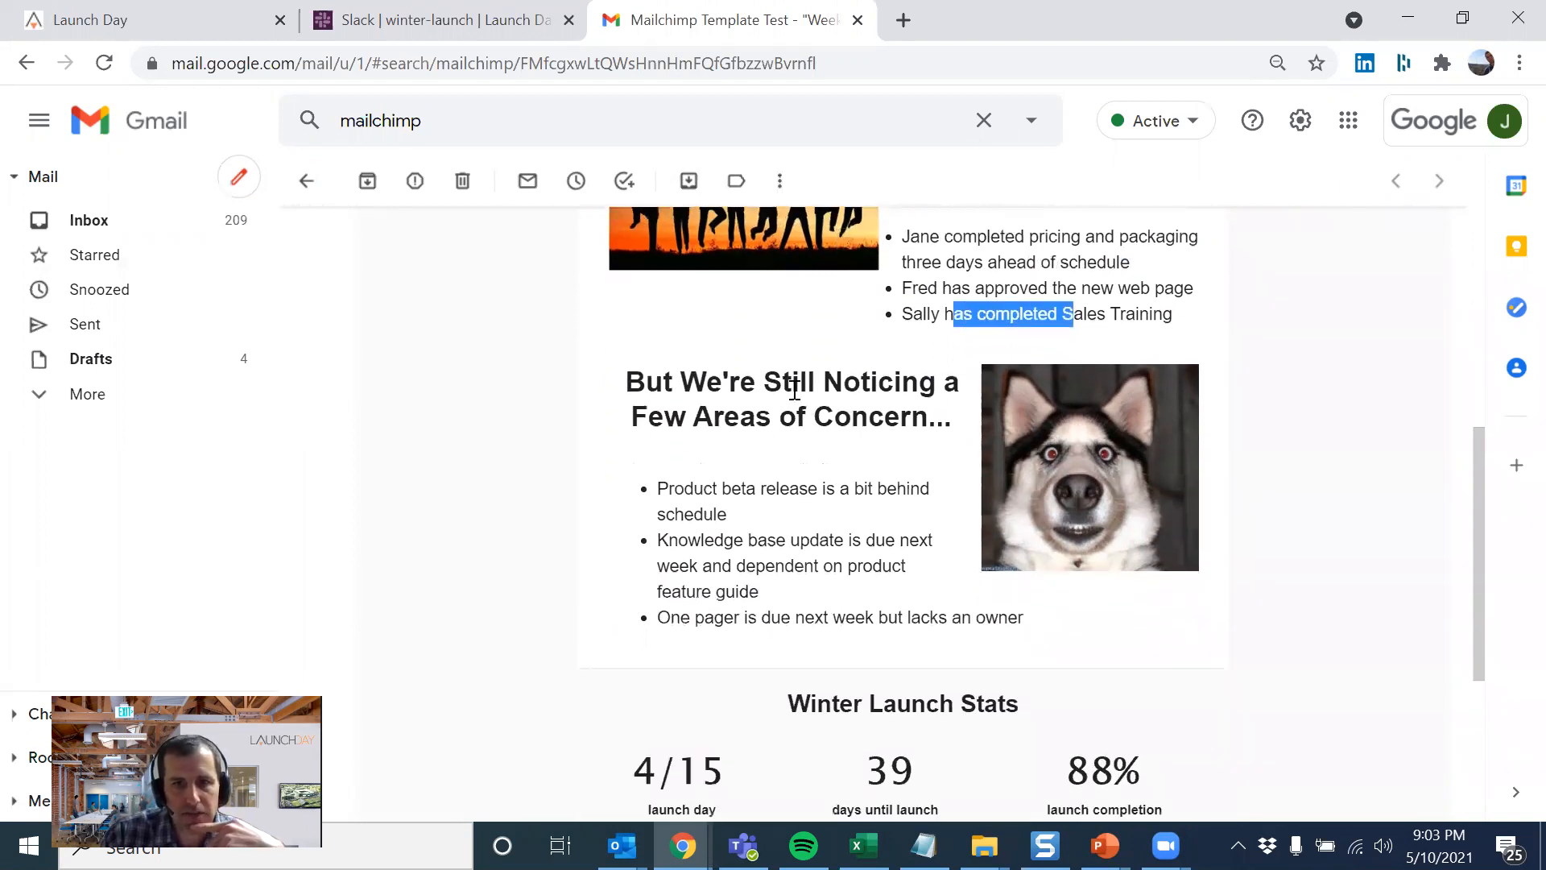
drag(693, 488, 894, 517)
drag(745, 541, 878, 565)
click(850, 557)
drag(703, 620, 1007, 621)
click(1080, 611)
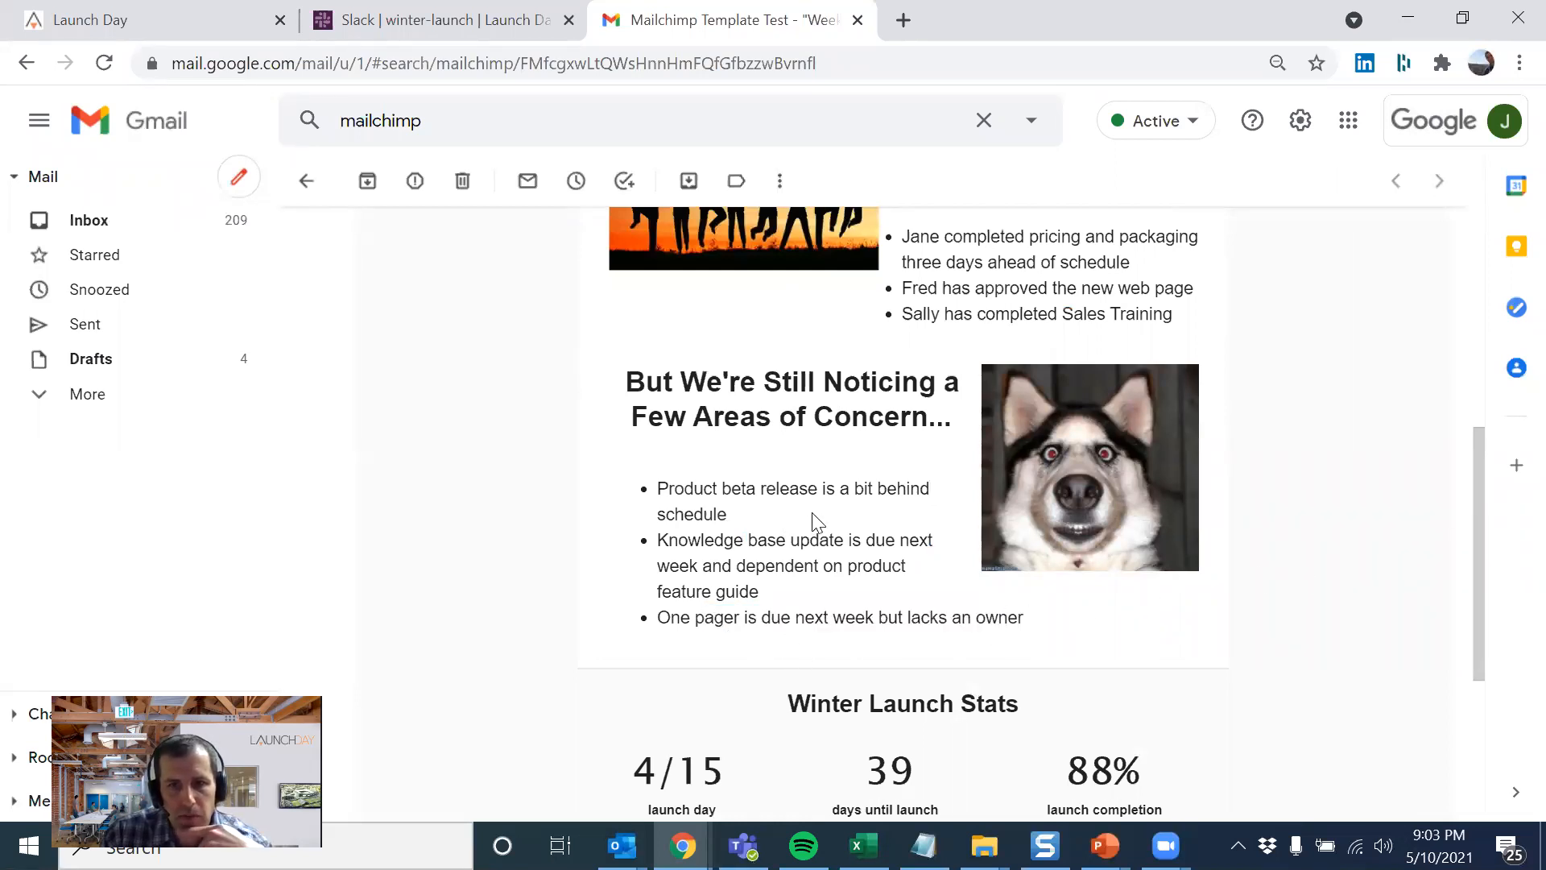
- Examine the Winter Launch Stats at the end of the email, and return to its beginning
drag(1481, 504, 1486, 586)
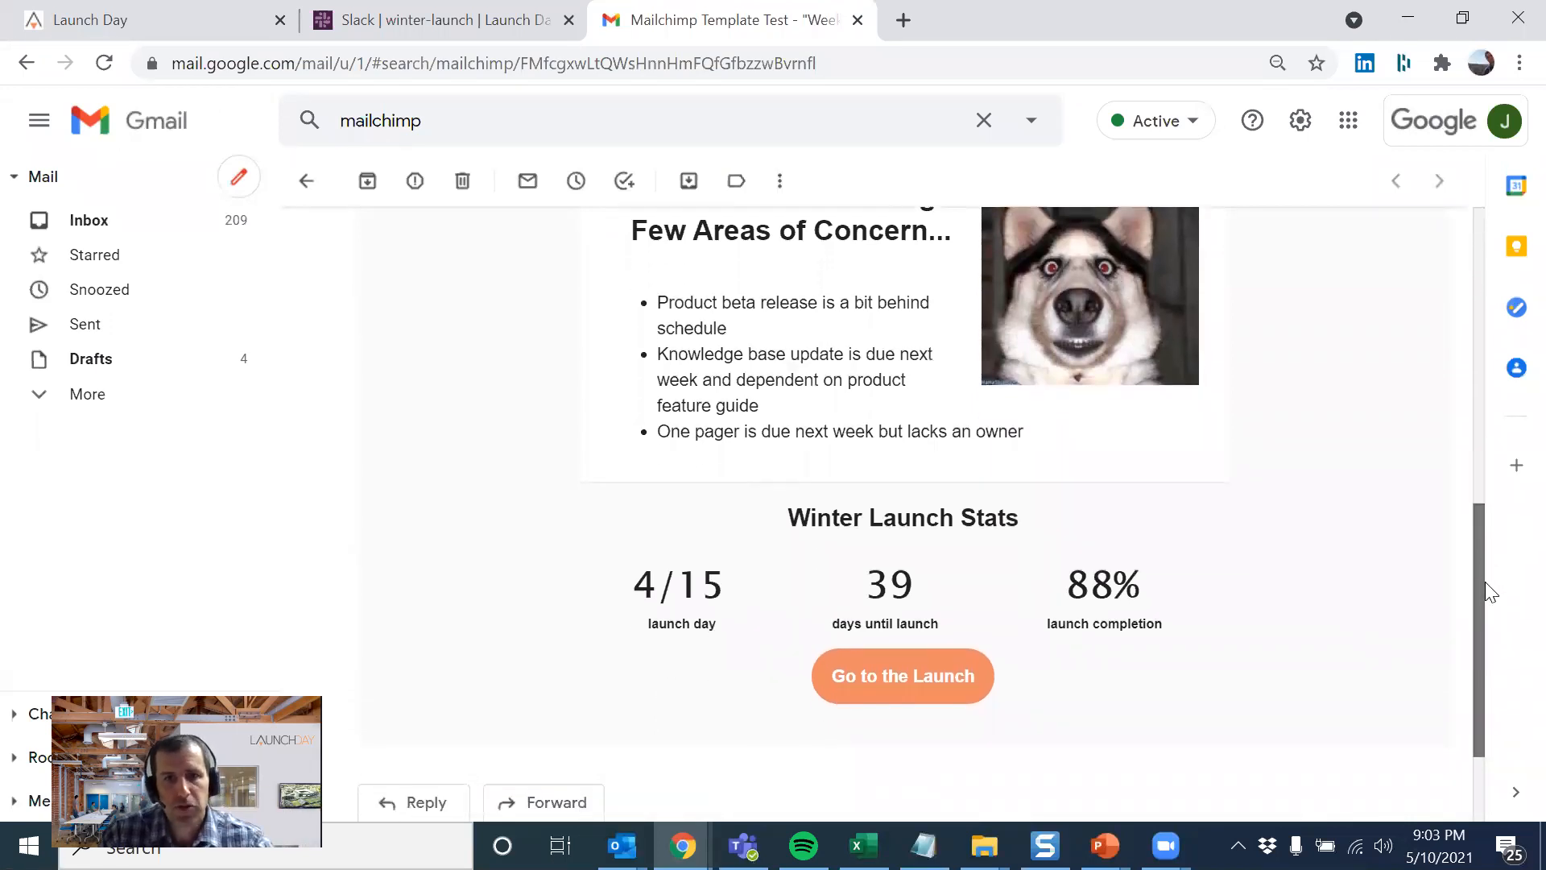
drag(1486, 583, 1494, 593)
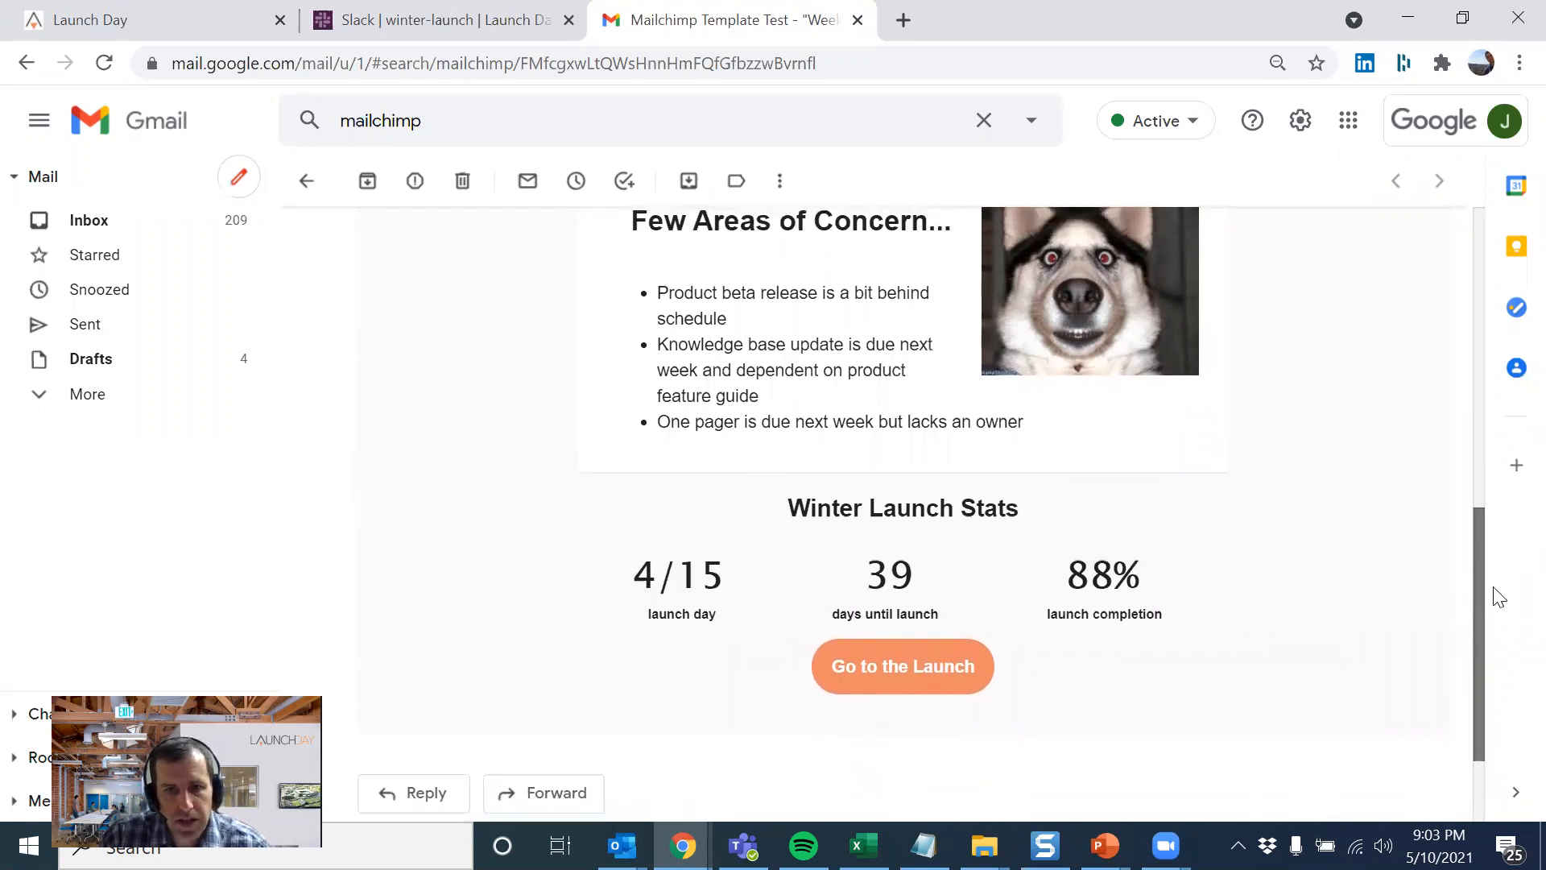
drag(1143, 563, 619, 578)
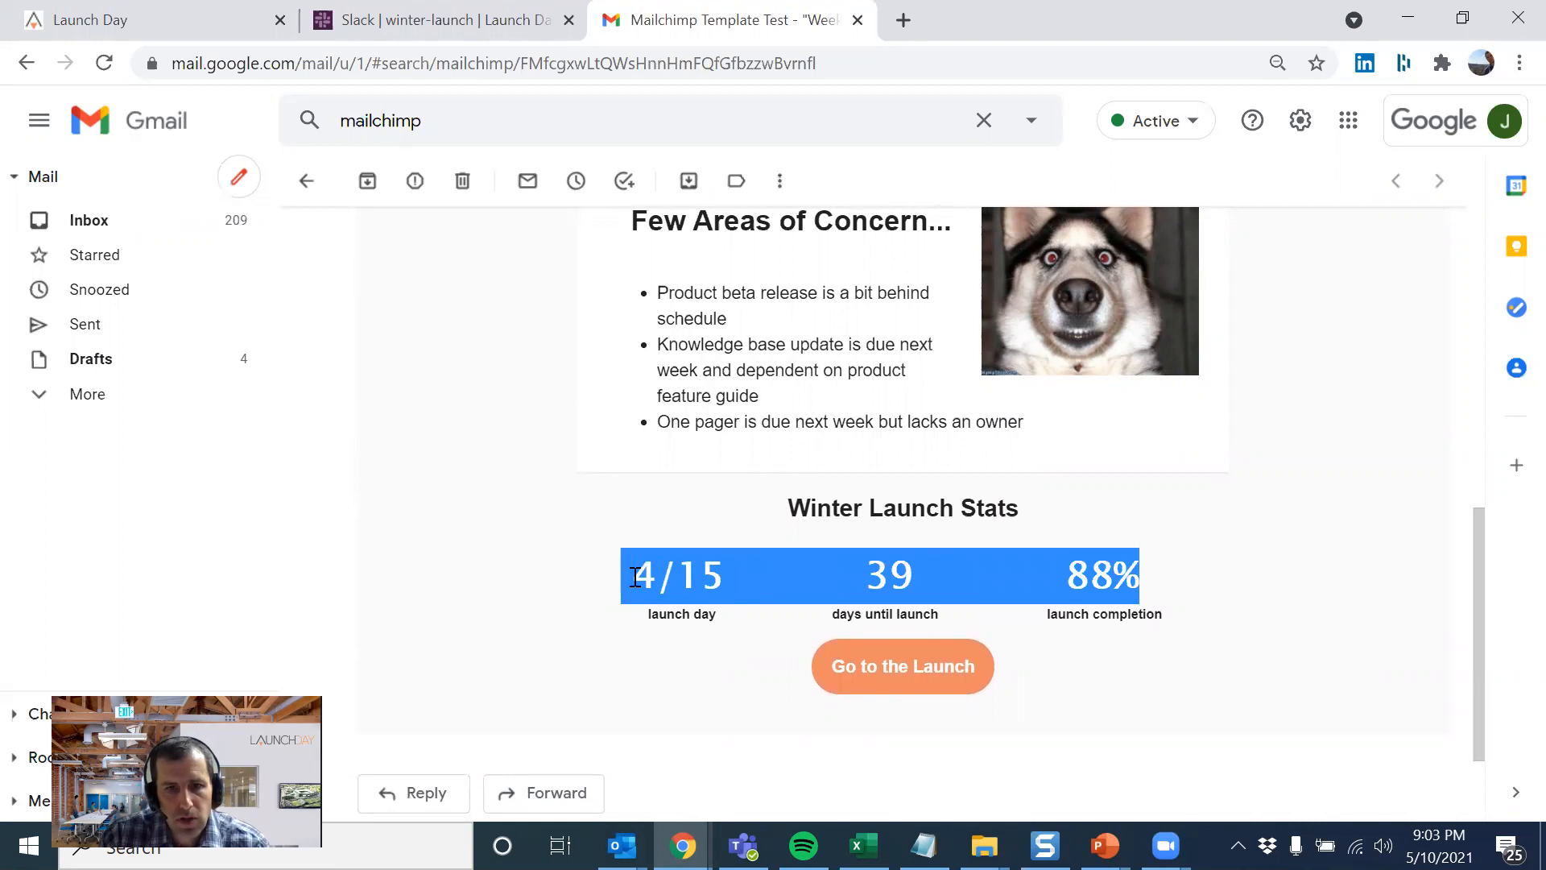
click(636, 576)
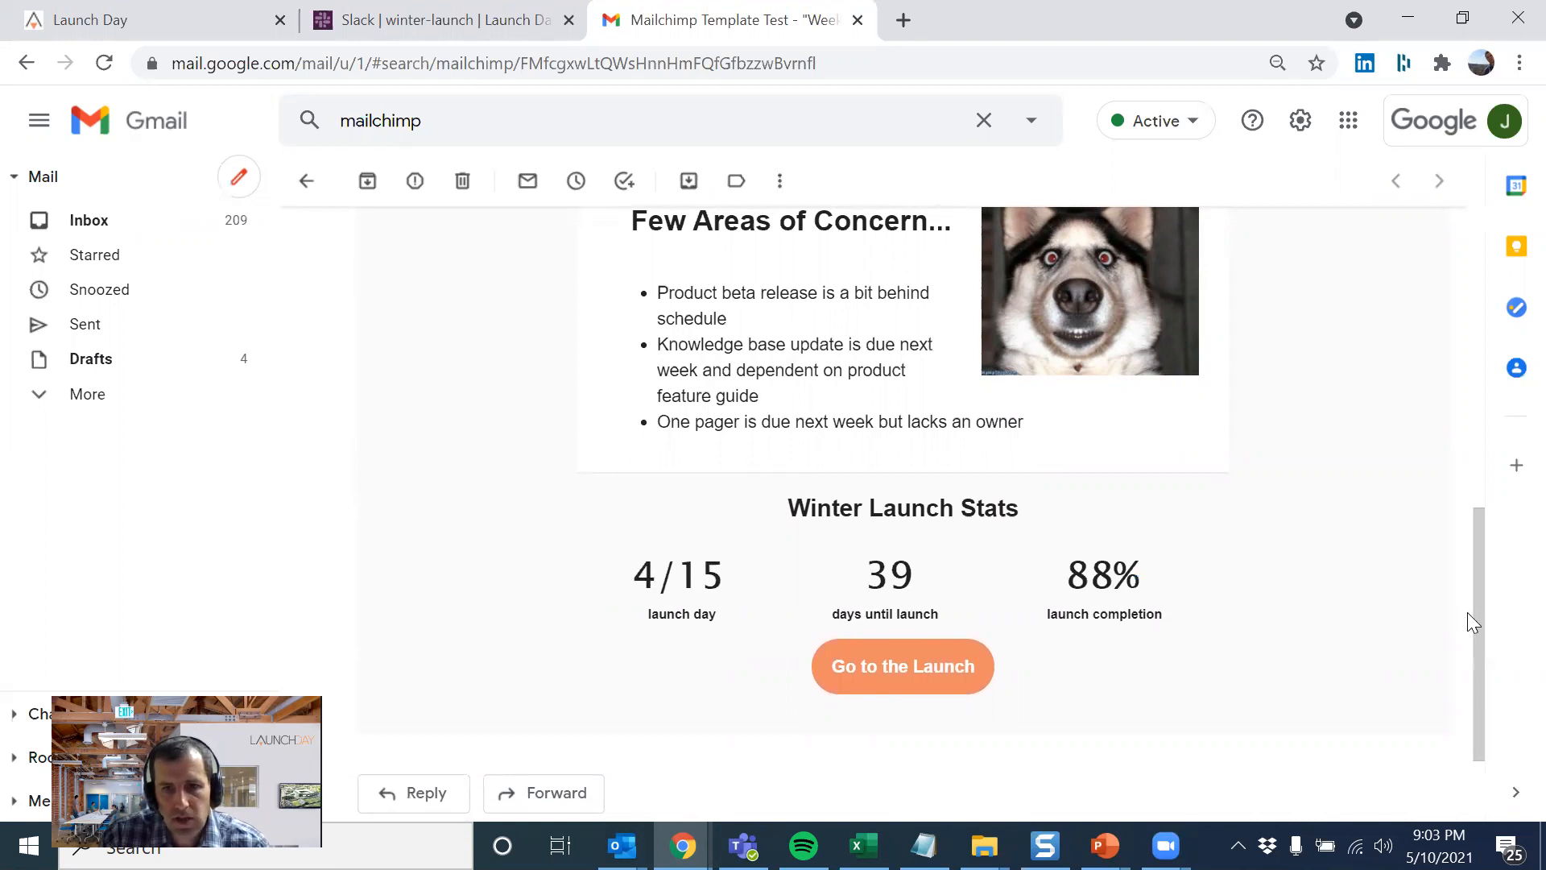
drag(1484, 628, 1415, 373)
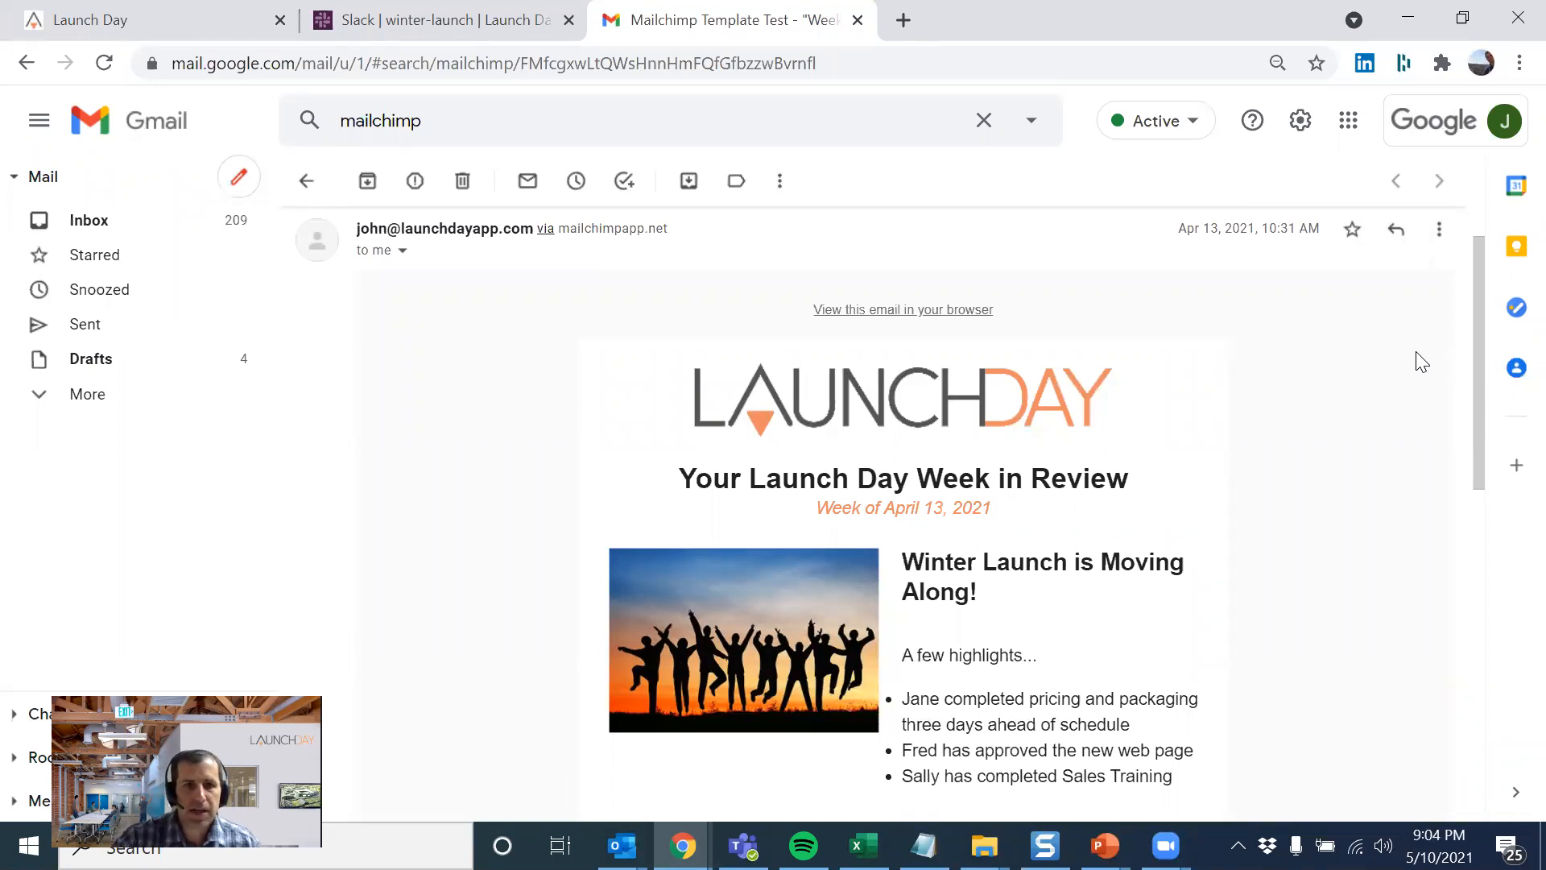
- Switch to Slack and examine today's LaunchDay message about the completed Press Release in the #winter-launch channel
click(361, 24)
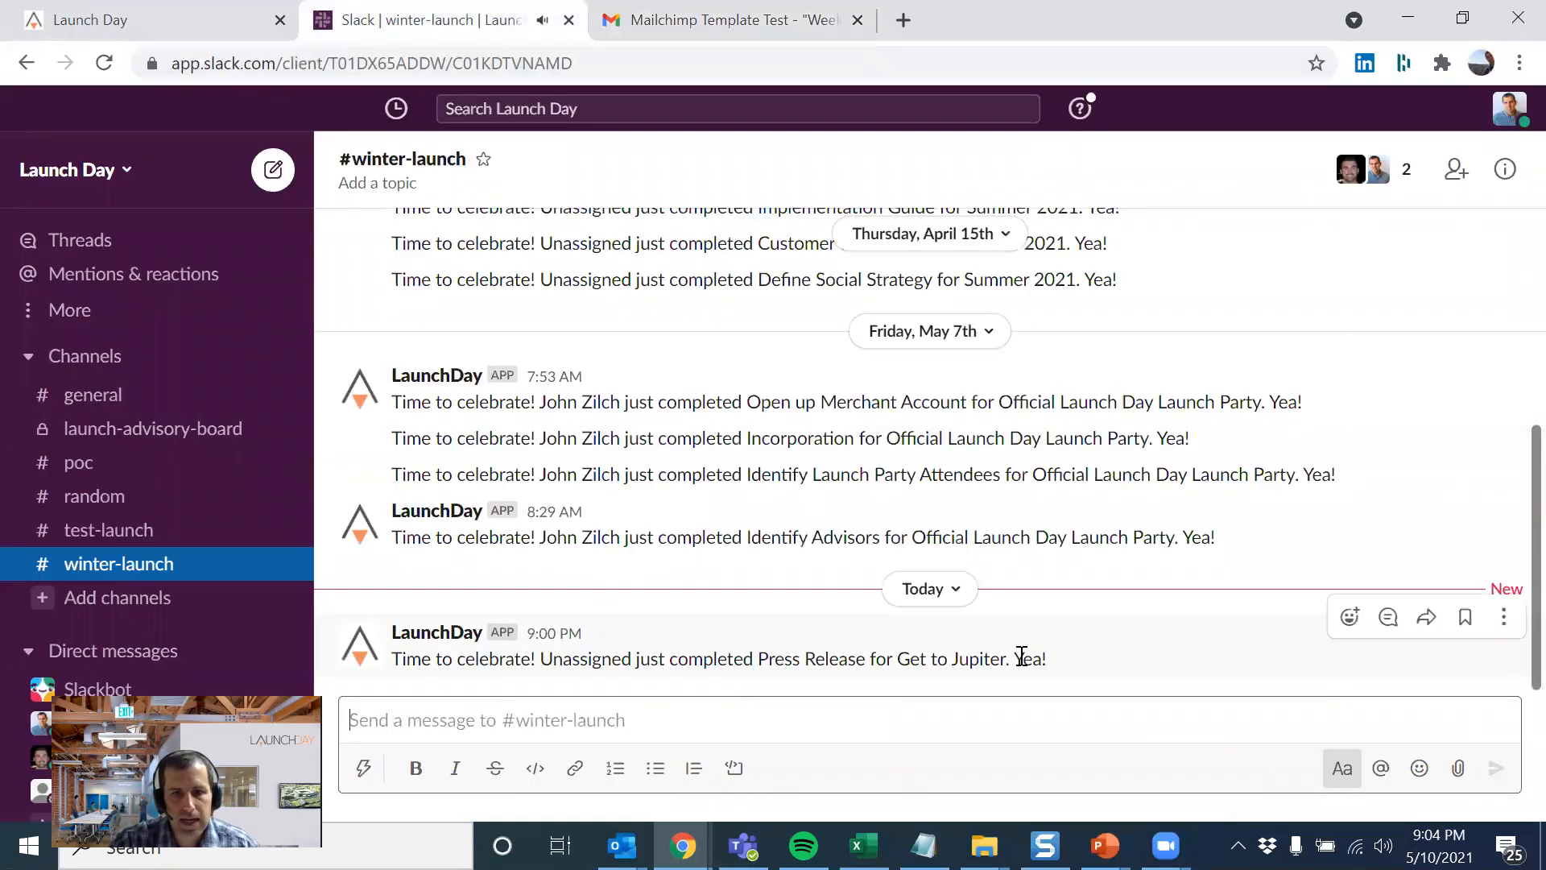
drag(1049, 661, 536, 632)
click(884, 671)
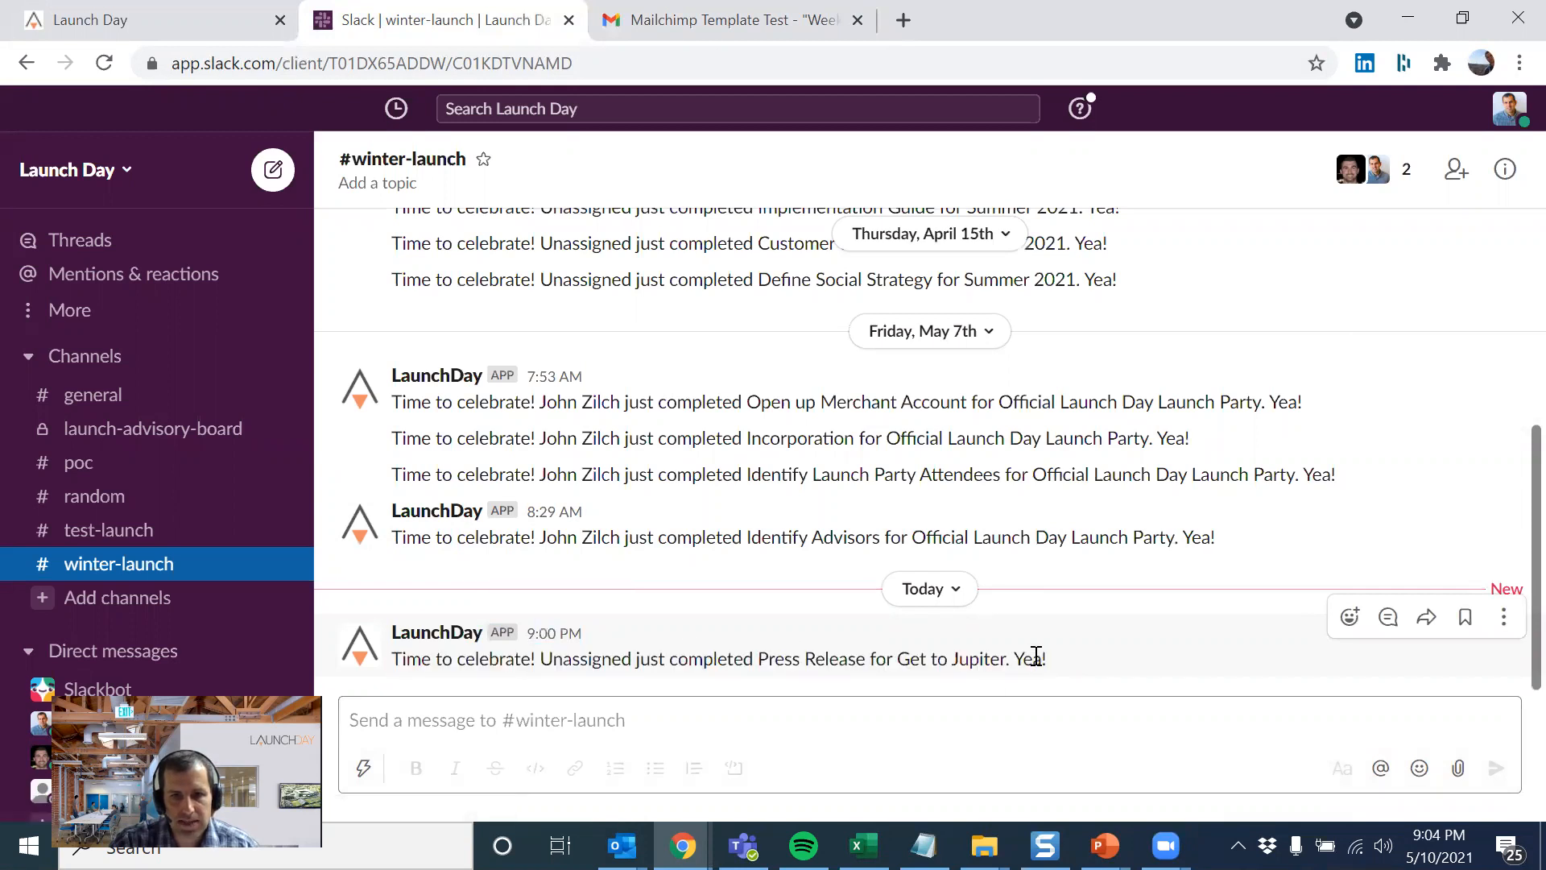
drag(1036, 656, 778, 651)
click(694, 654)
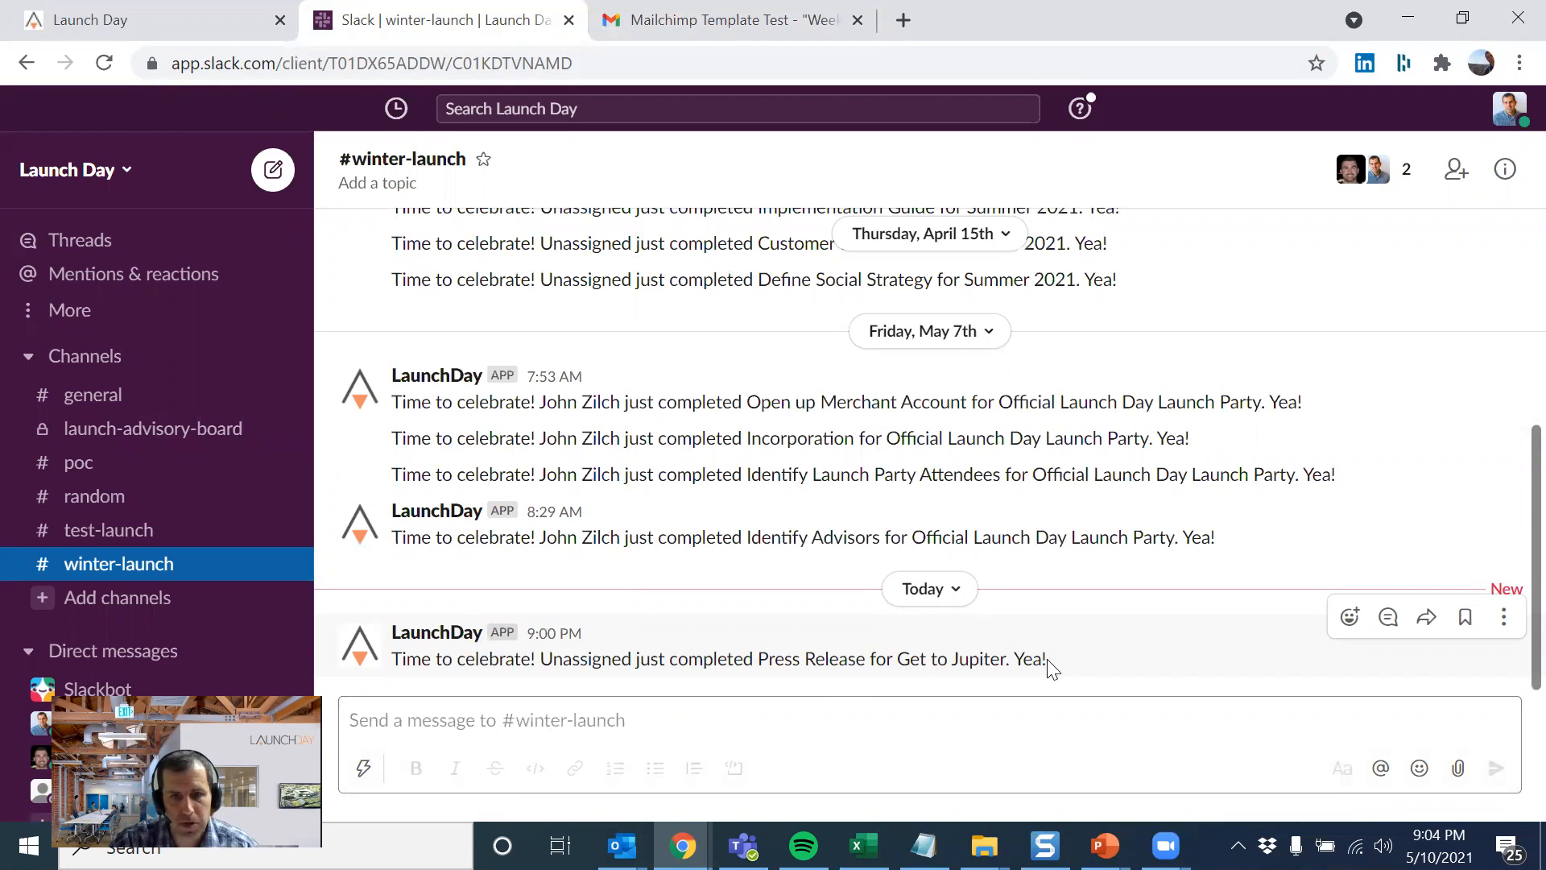
- Switch back to Launch Day and look over the Get to Jupiter launch tasks
click(187, 20)
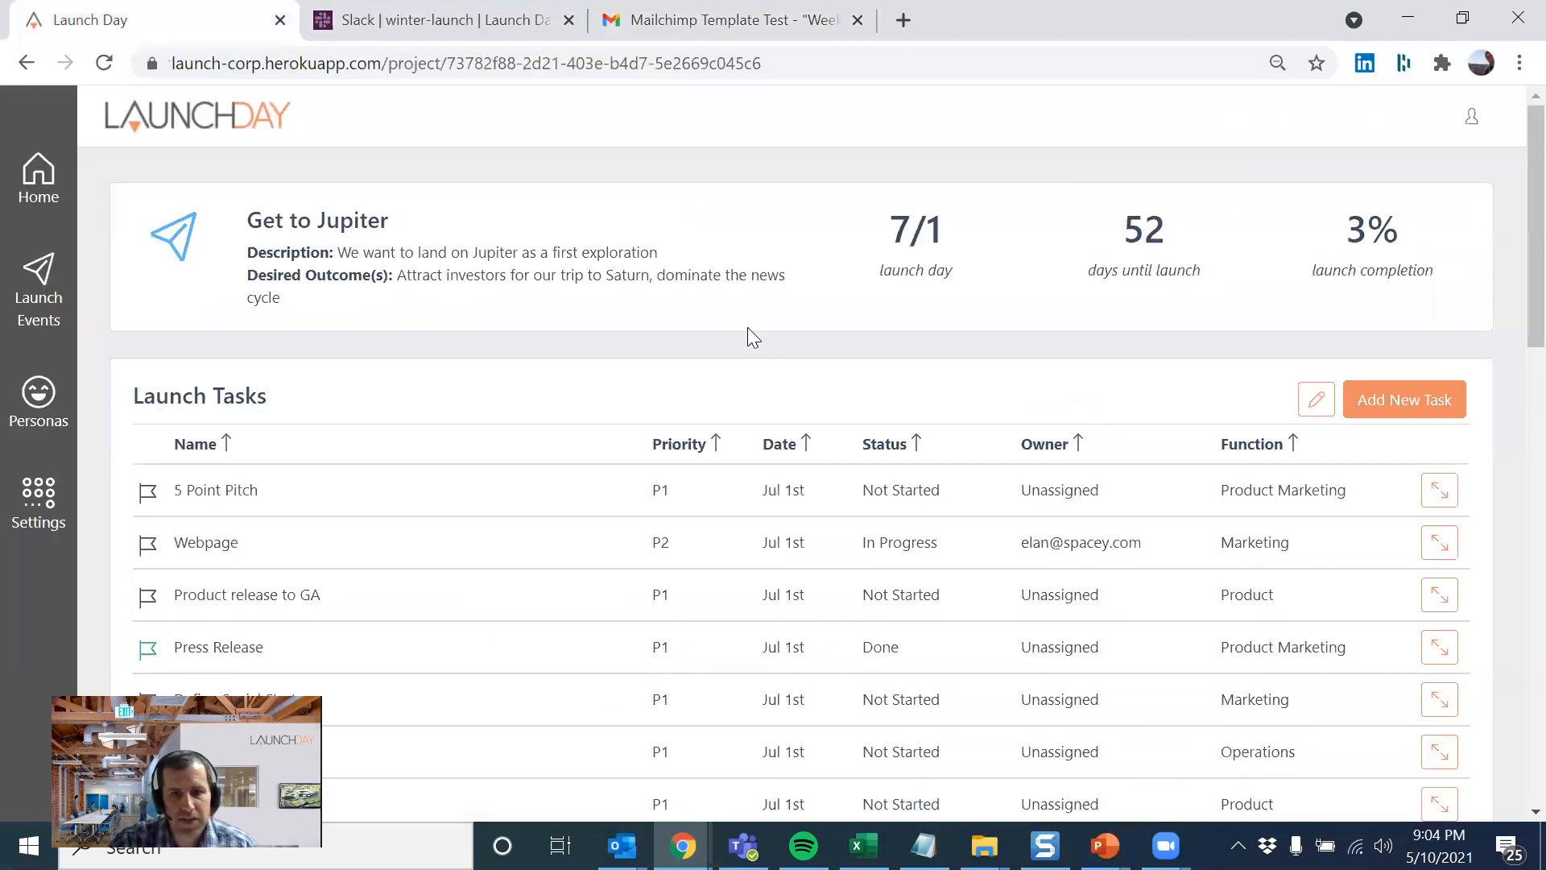
scroll(484, 186, down, 3)
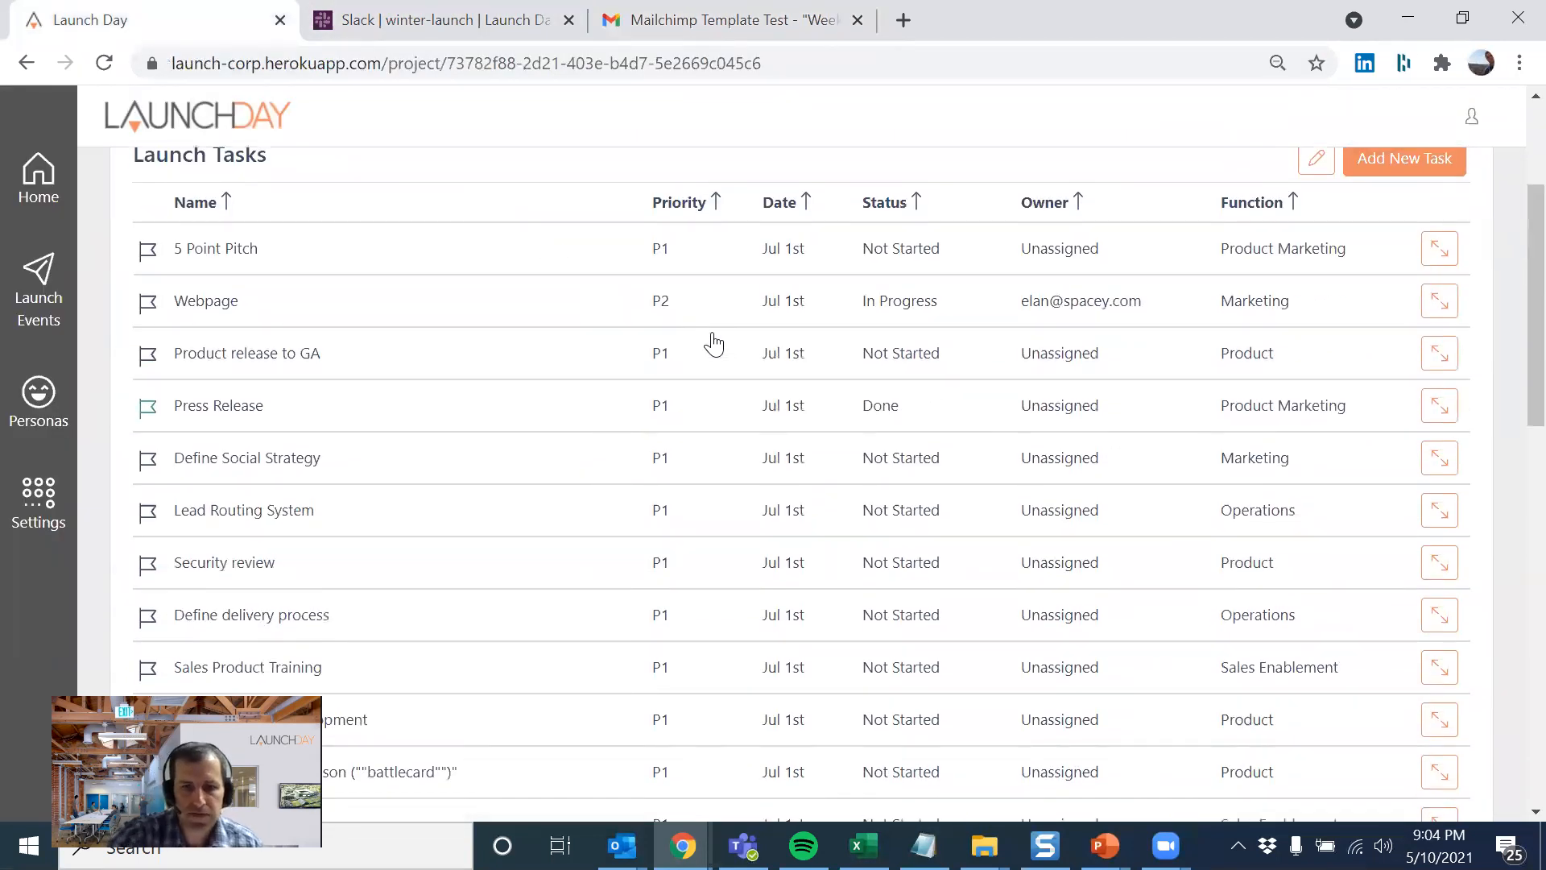